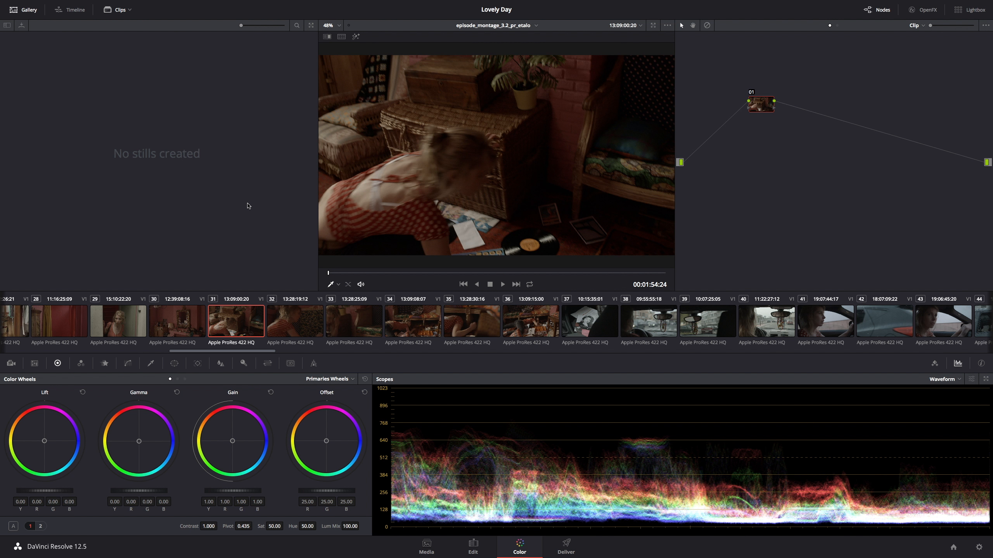
# Compare the exposure and colour of the ungraded interior clips 31 to 36 in the viewer and waveform.
pyautogui.click(297, 329)
pyautogui.click(373, 328)
pyautogui.click(389, 326)
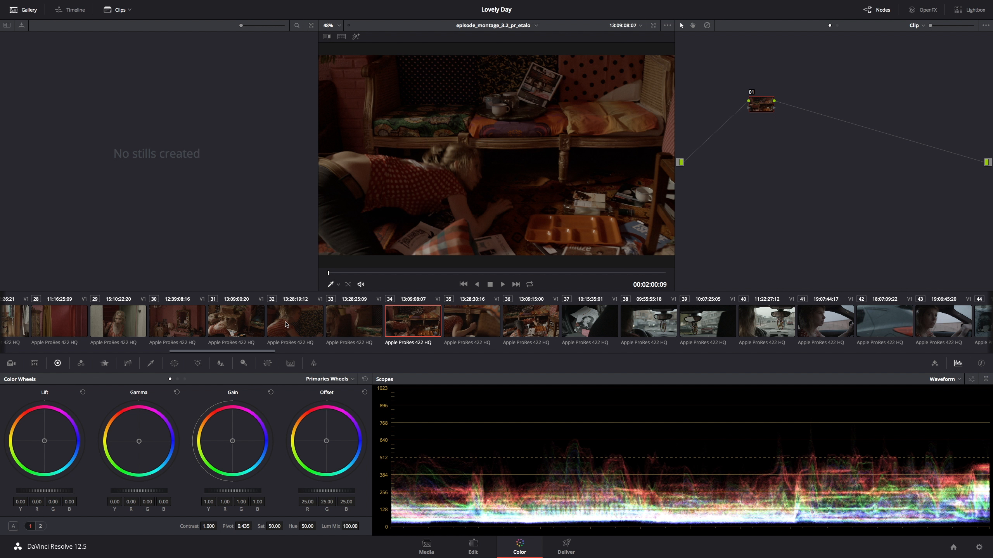
pyautogui.click(287, 325)
pyautogui.click(219, 327)
pyautogui.click(296, 330)
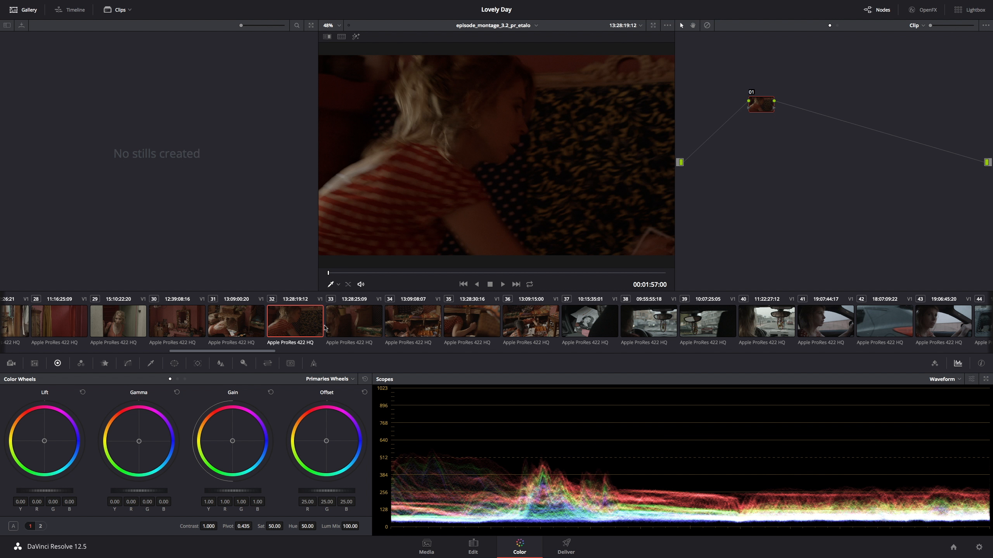
pyautogui.click(362, 328)
pyautogui.click(241, 327)
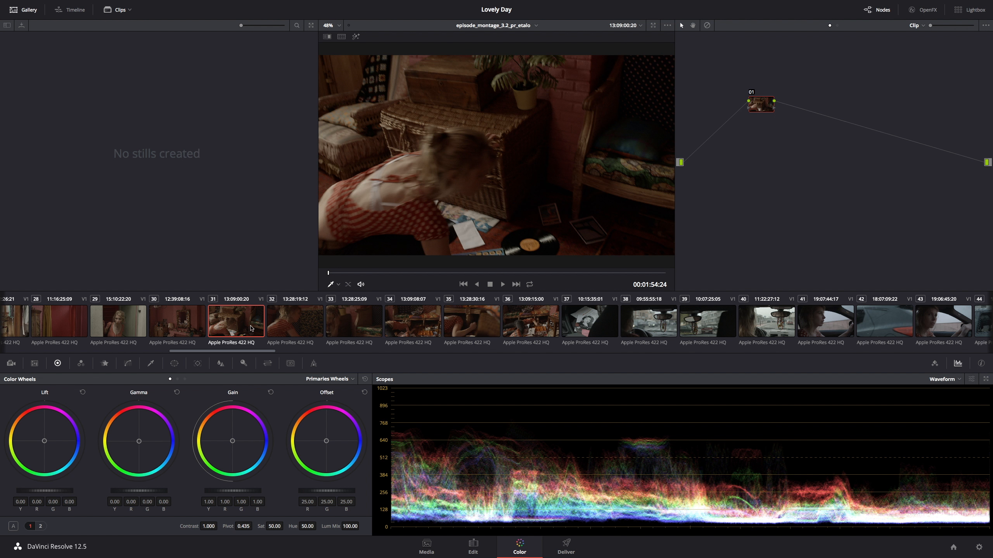
pyautogui.click(412, 322)
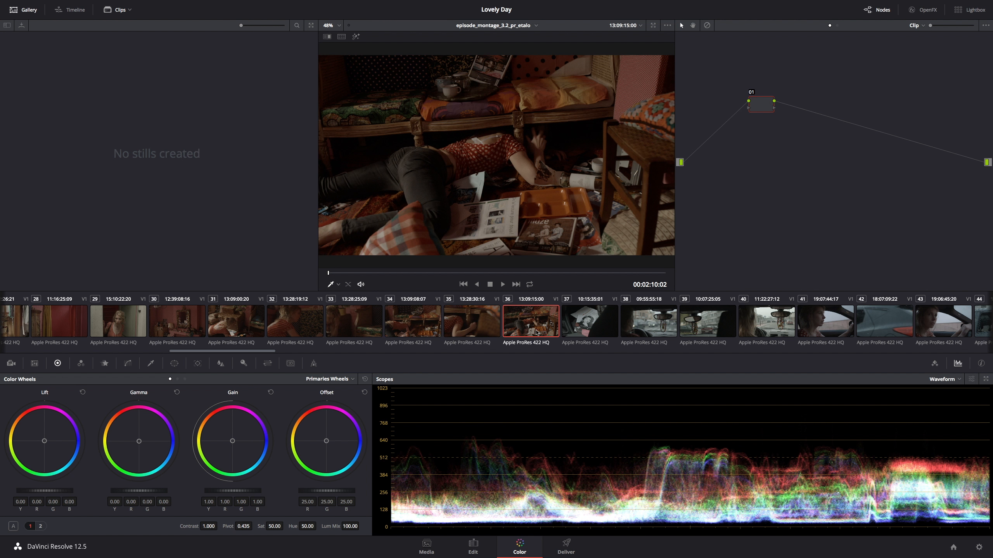
pyautogui.click(349, 328)
pyautogui.click(295, 329)
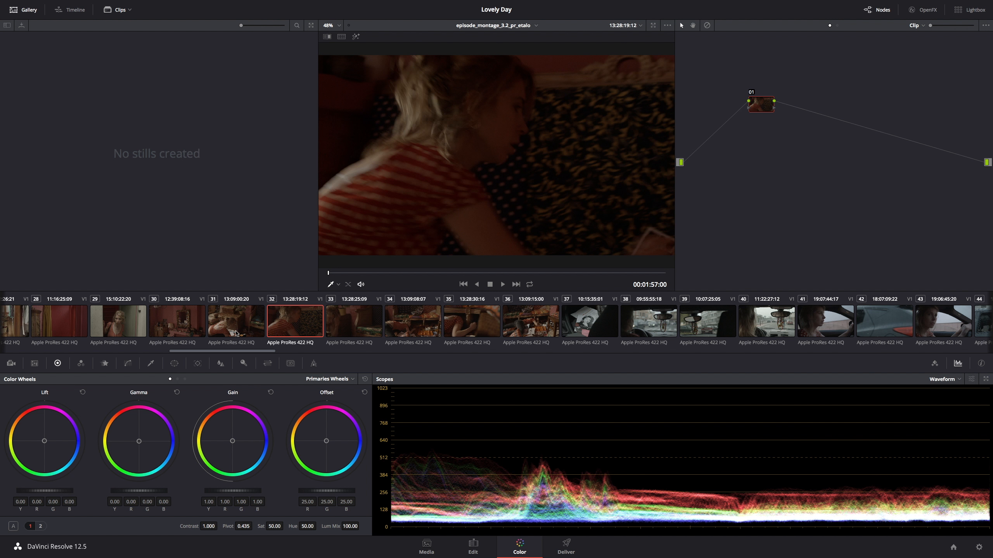
pyautogui.click(237, 329)
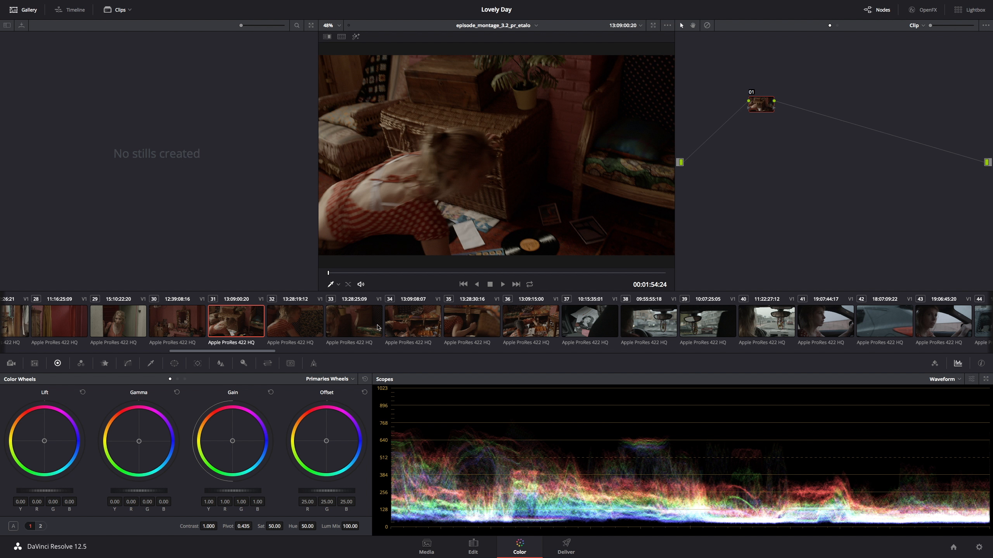
pyautogui.click(306, 319)
pyautogui.click(241, 320)
# Park clip 31 at 00:01:55:24, enlarge the node graph, reposition node 01 and add a serial node after it.
pyautogui.click(498, 273)
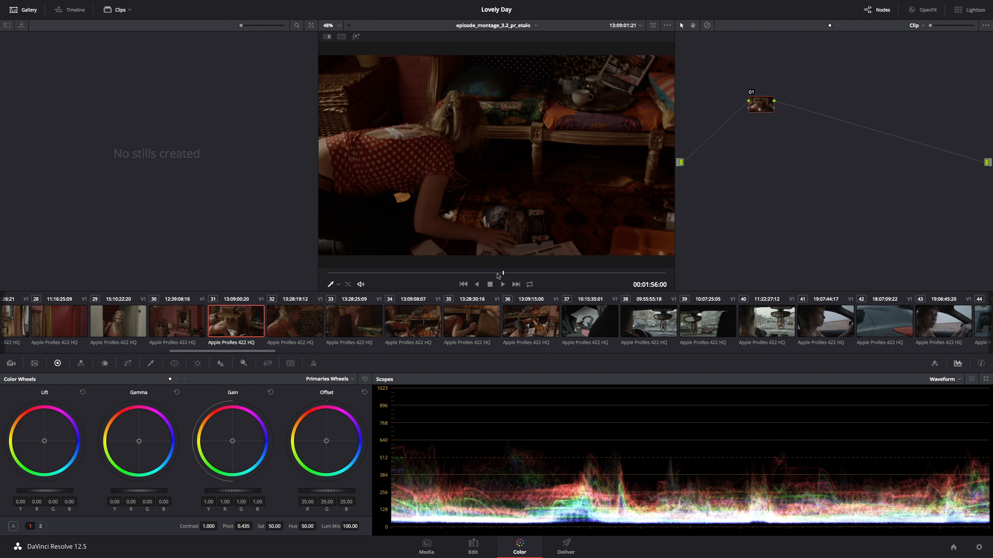
pyautogui.click(497, 273)
pyautogui.moveTo(763, 98); pyautogui.dragTo(751, 80)
pyautogui.moveTo(930, 25); pyautogui.dragTo(944, 25)
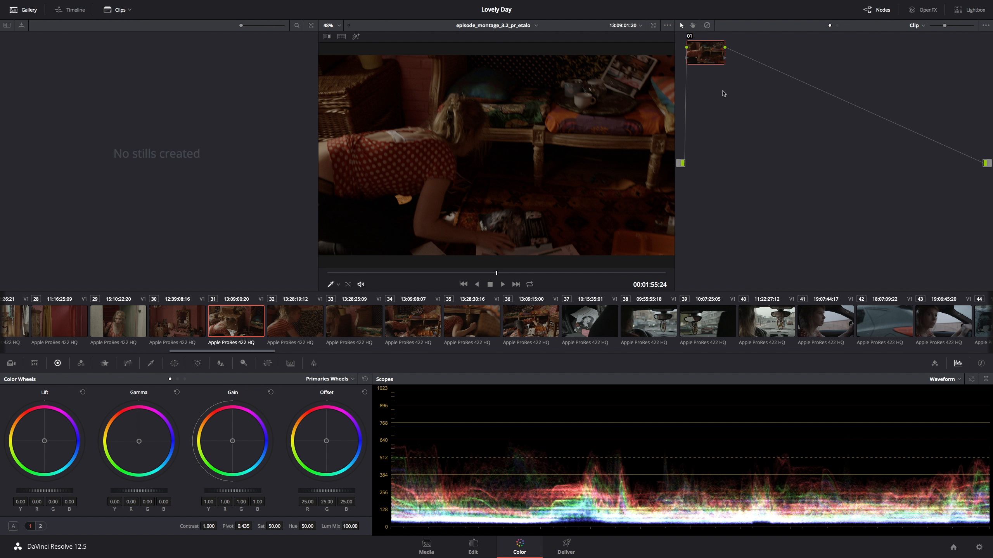
pyautogui.moveTo(707, 51); pyautogui.dragTo(721, 69)
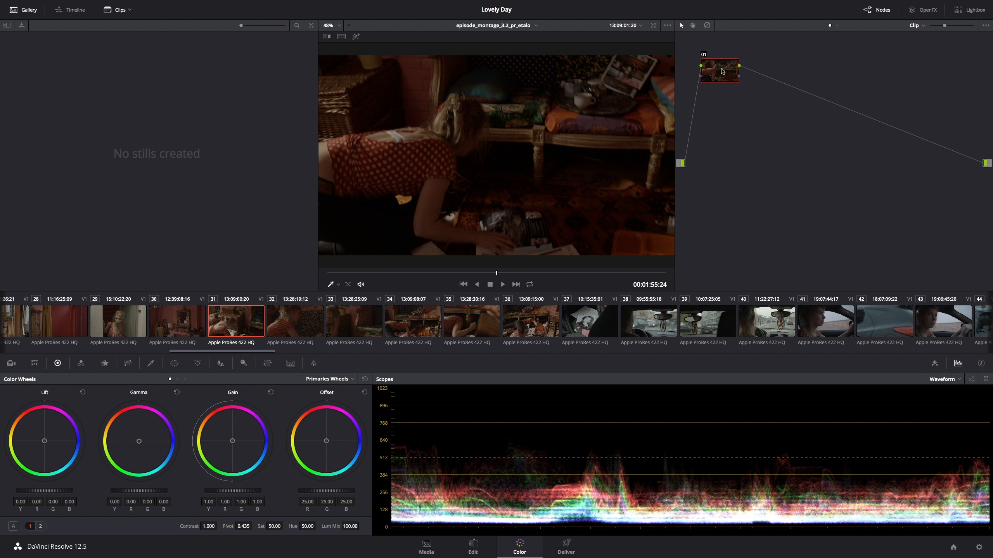
pyautogui.hotkey('alt', 's')
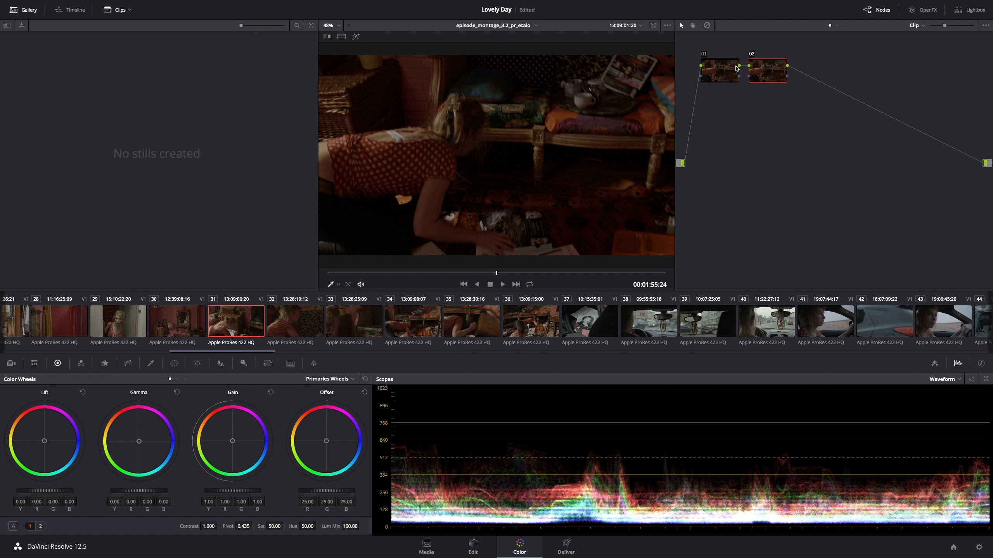
# Label node 01 of clip 31 "Luminique".
pyautogui.click(721, 72)
pyautogui.rightClick(710, 69)
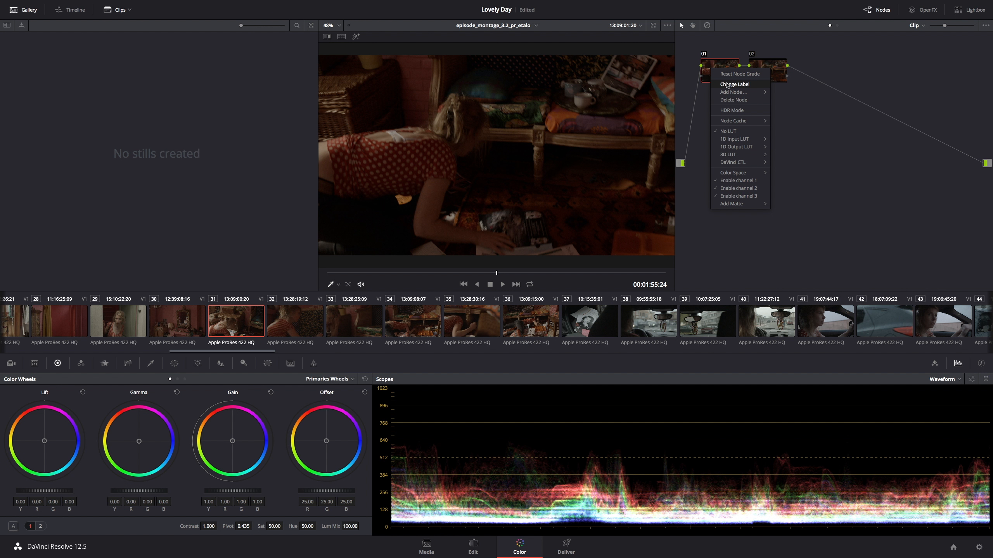
pyautogui.click(732, 85)
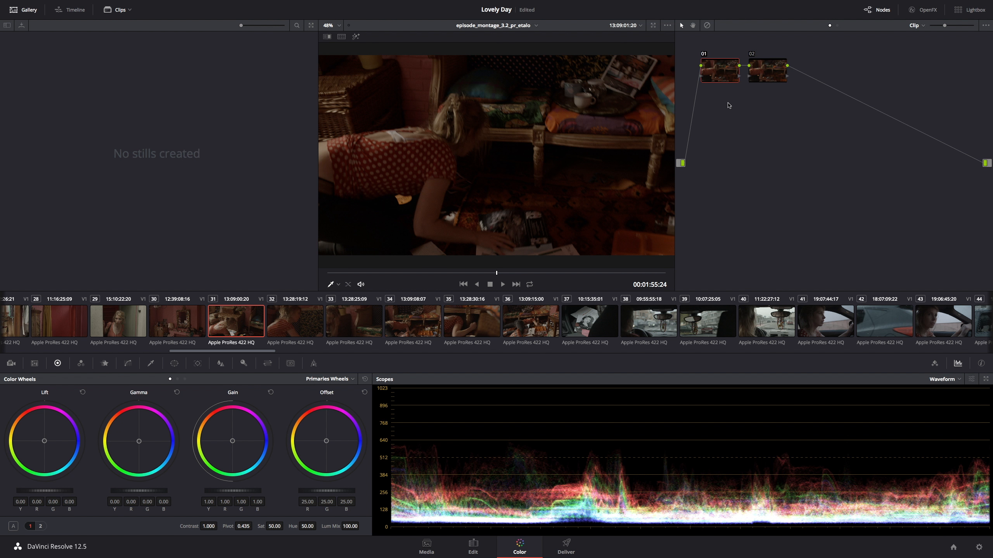
pyautogui.write('Luminique')
pyautogui.press('Return')
# Label node 02 of clip 31 "Chroma".
pyautogui.rightClick(772, 71)
pyautogui.click(778, 84)
pyautogui.write('Chroma')
pyautogui.press('Return')
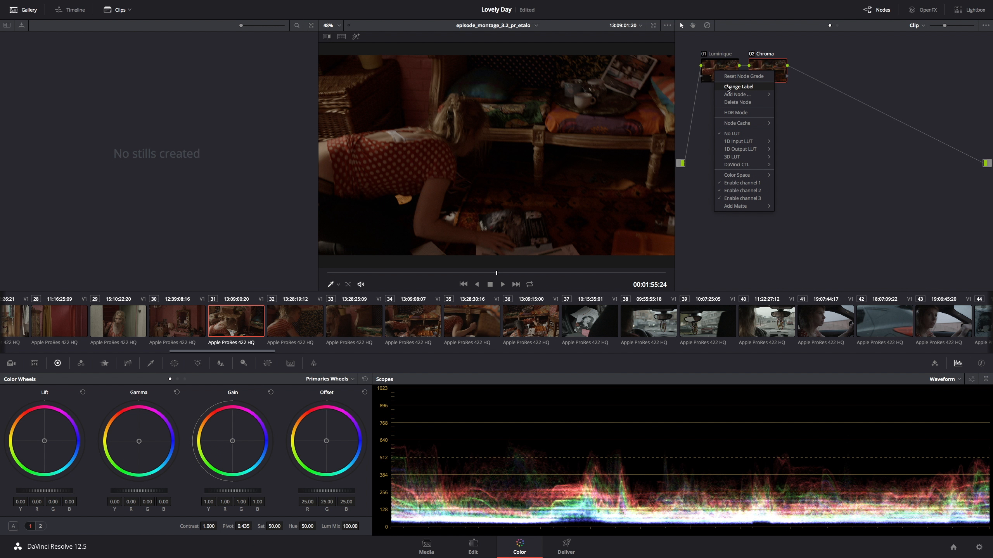
# Change the label of node 01 to "Luma".
pyautogui.click(727, 87)
pyautogui.write('Luma')
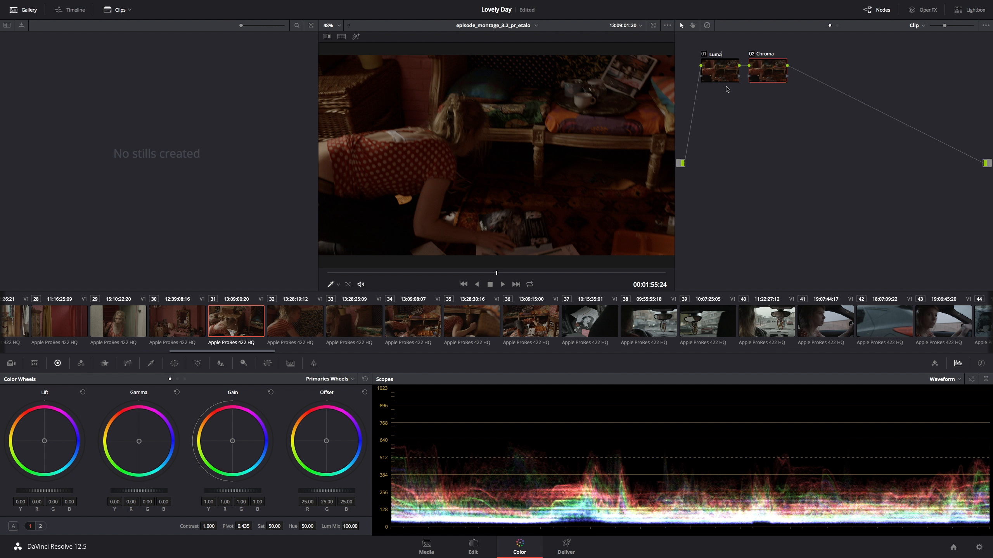
pyautogui.press('Return')
# Brighten the Luma node with master gain 1.31 and gamma 0.03, and lower its lift to -0.01.
pyautogui.click(726, 80)
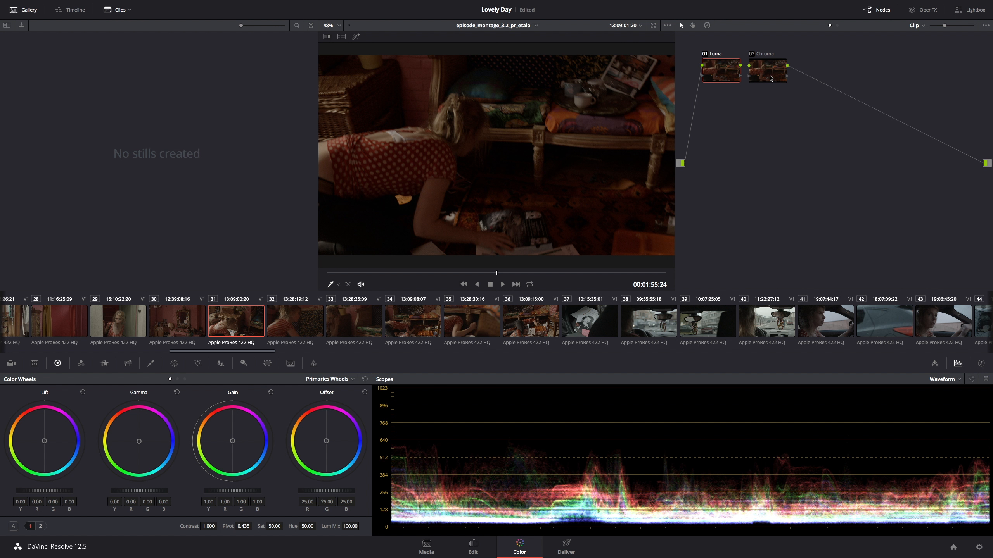
pyautogui.click(771, 78)
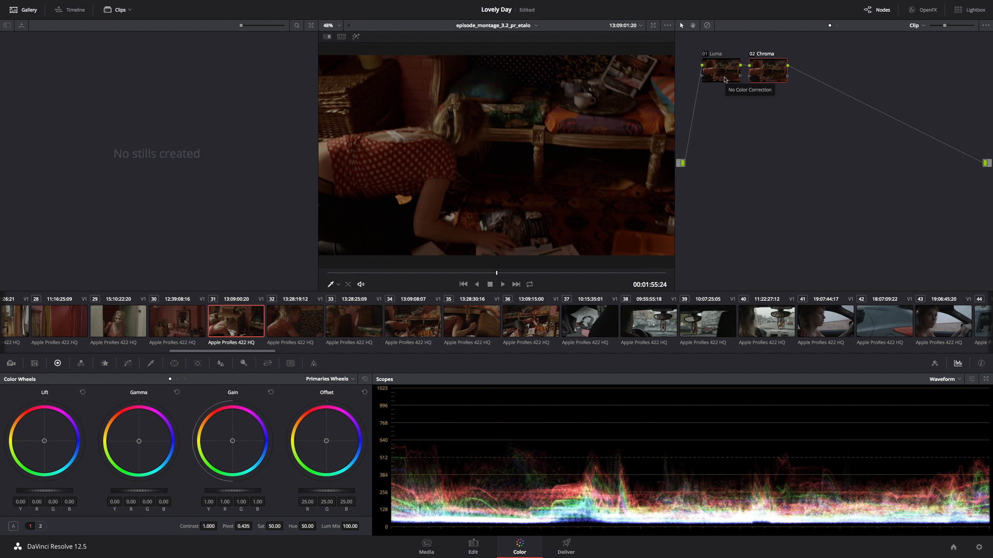
pyautogui.click(724, 80)
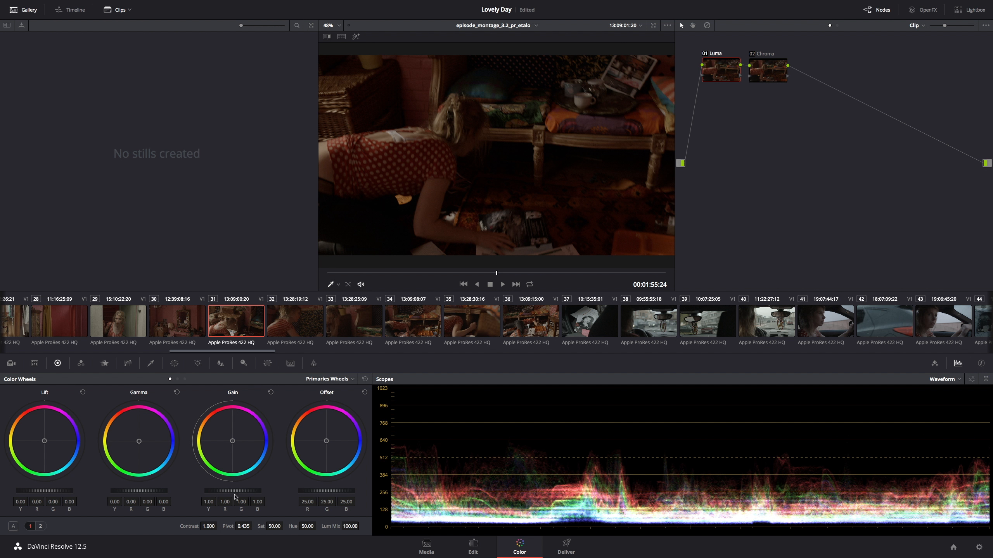
pyautogui.moveTo(238, 495); pyautogui.dragTo(300, 495)
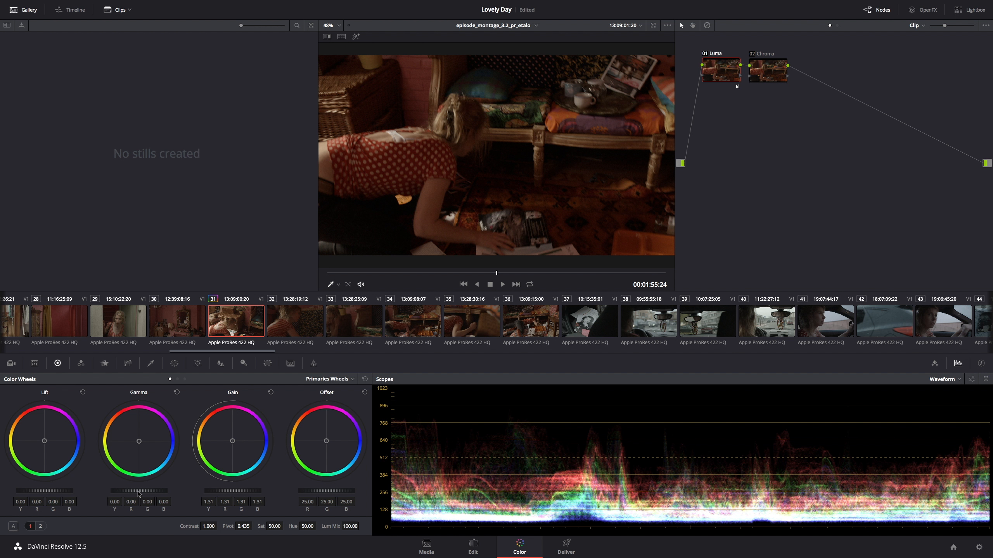
pyautogui.moveTo(139, 493); pyautogui.dragTo(146, 494)
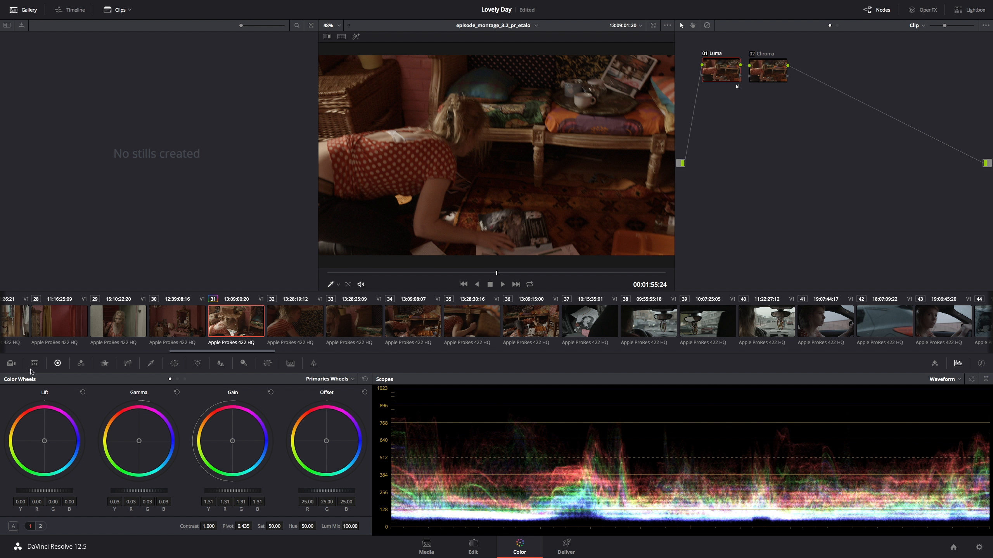
pyautogui.moveTo(41, 491); pyautogui.dragTo(38, 490)
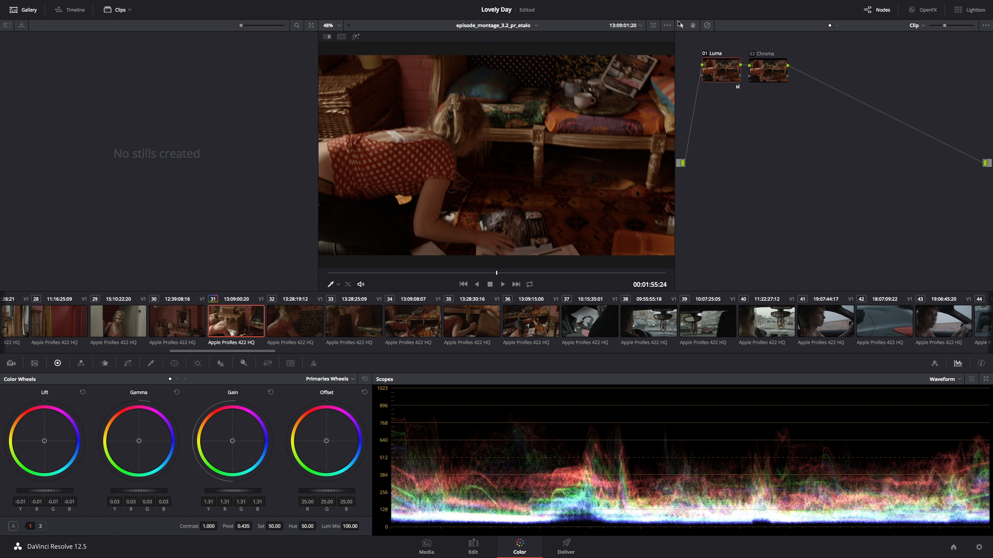
# Toggle the Luma node off and on to compare clip 31 before and after the brightness correction.
pyautogui.click(704, 53)
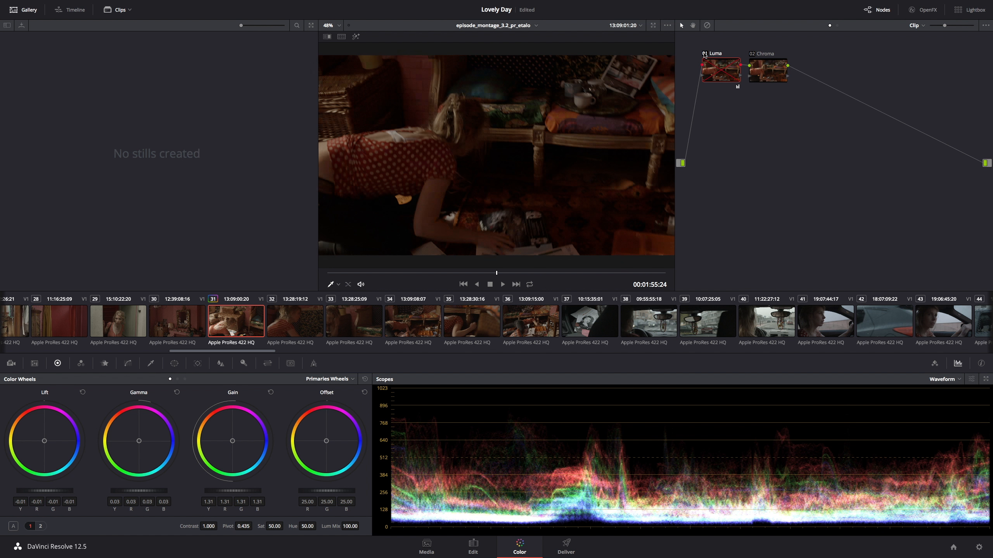
pyautogui.click(704, 54)
pyautogui.click(704, 53)
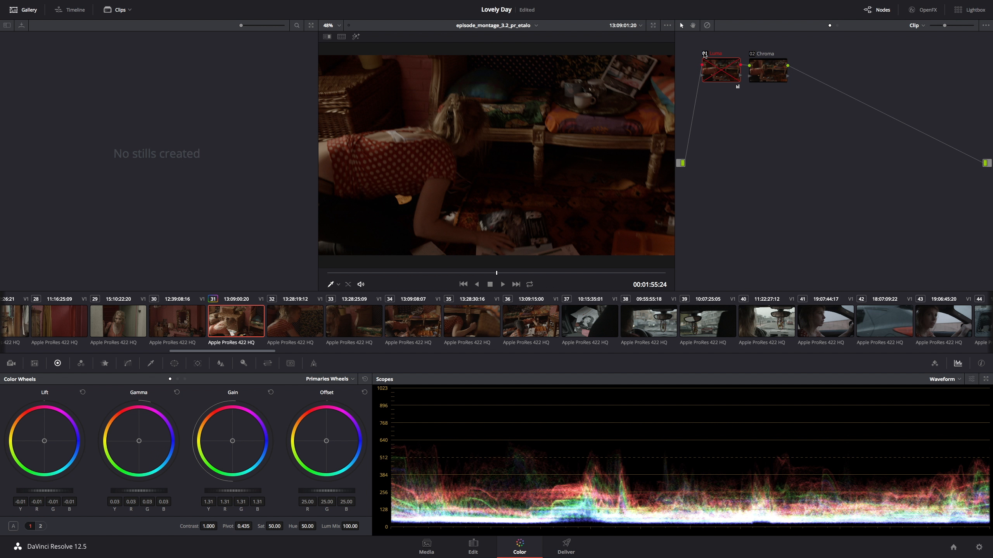
pyautogui.click(704, 54)
pyautogui.click(705, 54)
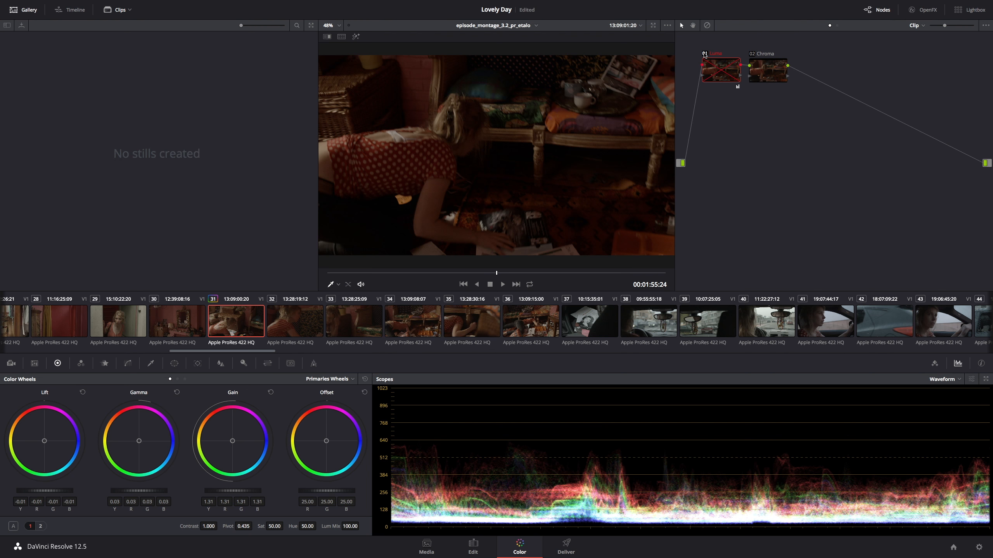
pyautogui.click(704, 54)
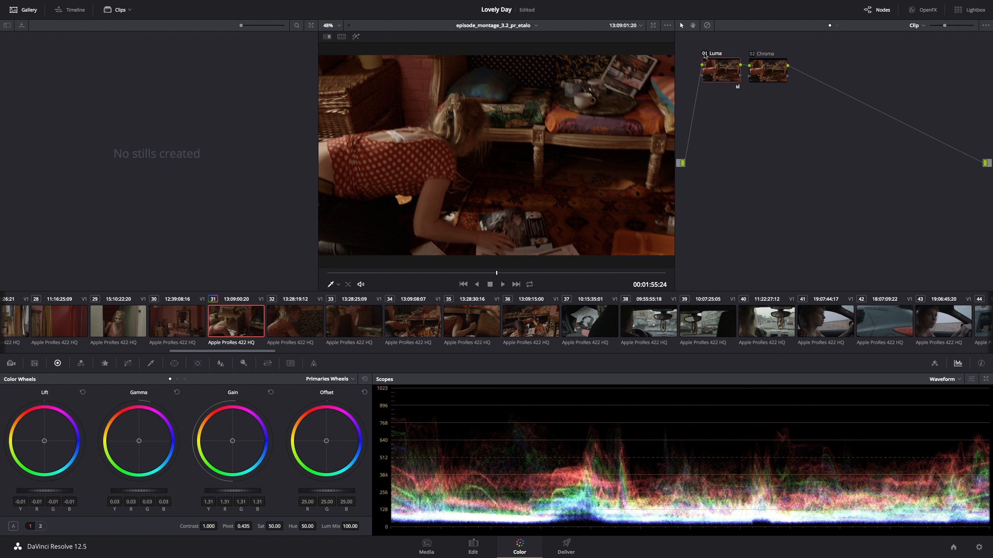
# In the Chroma node, shift the gain balance to red 0.93, green 1.01, blue 1.08 and slightly reduce red in gamma.
pyautogui.click(768, 64)
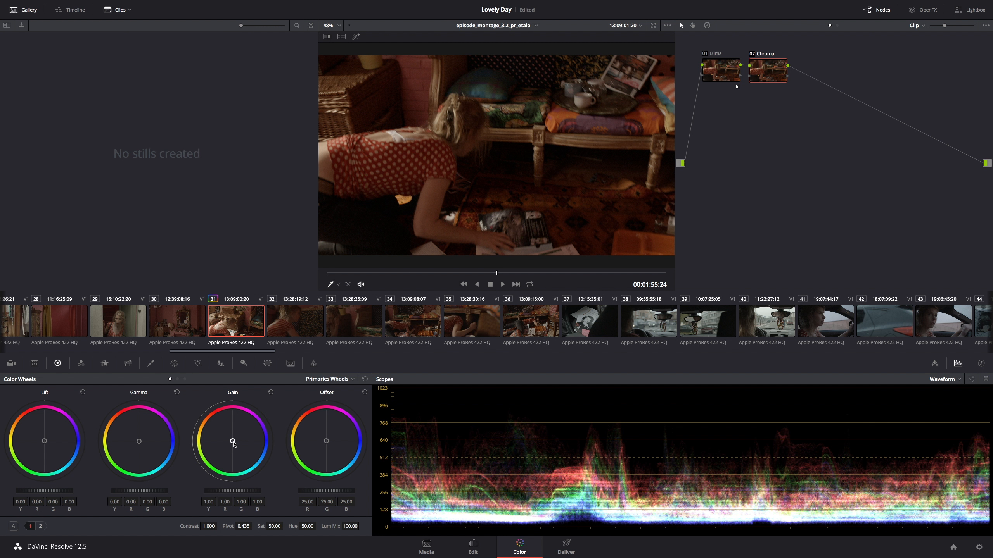
pyautogui.moveTo(232, 441); pyautogui.dragTo(234, 442)
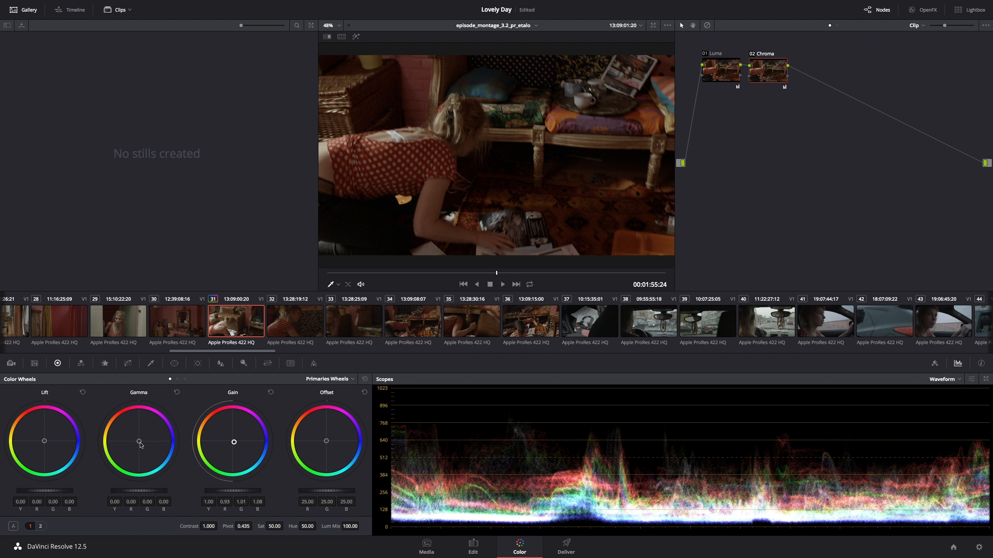
pyautogui.click(139, 441)
pyautogui.moveTo(139, 441); pyautogui.dragTo(139, 442)
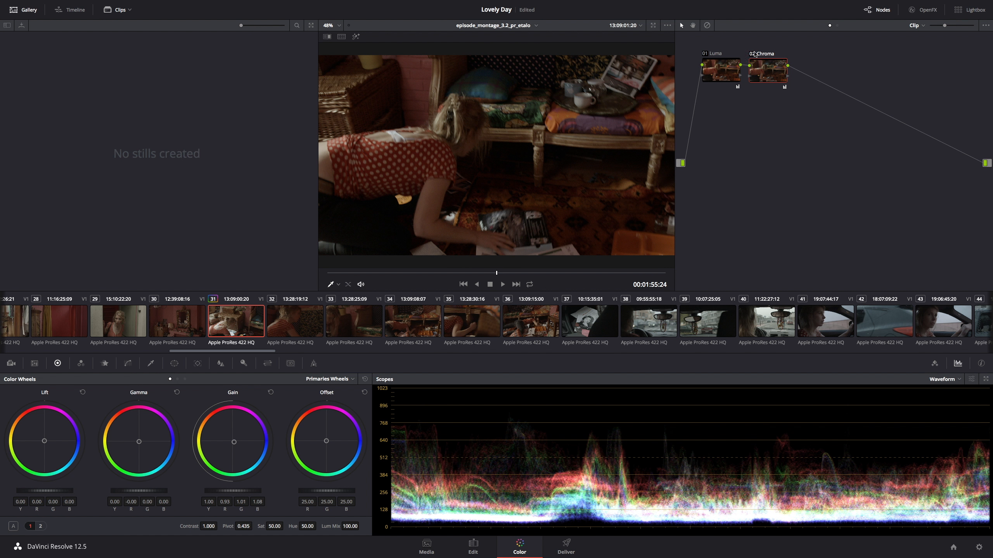
# Toggle the Chroma node off and on to compare clip 31 with and without the colour balance.
pyautogui.click(754, 53)
pyautogui.click(753, 54)
pyautogui.click(753, 54)
pyautogui.click(754, 54)
# Examine clips 32 to 36 and their single nodes to judge which can share the grade of clip 31.
pyautogui.click(289, 332)
pyautogui.click(357, 325)
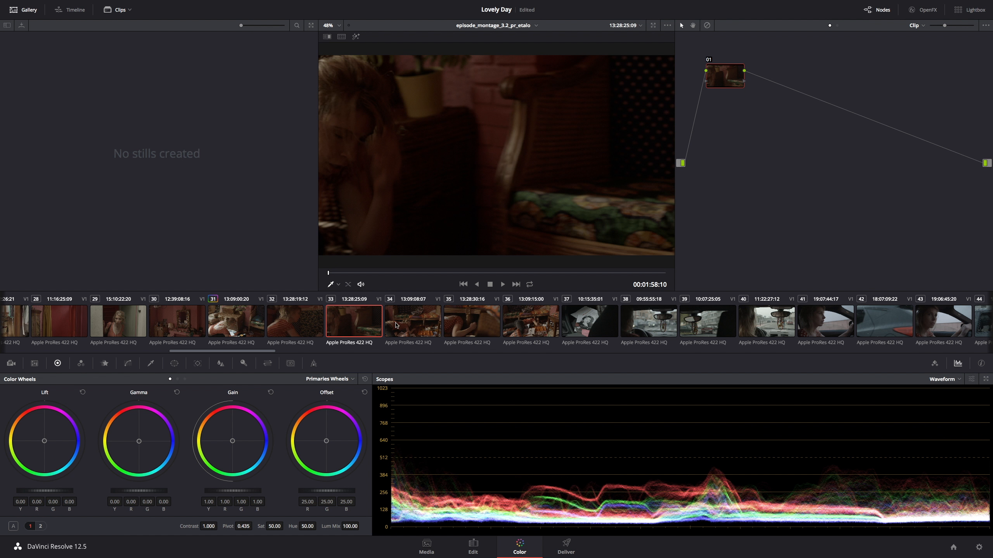
pyautogui.click(413, 323)
pyautogui.click(452, 321)
pyautogui.click(418, 323)
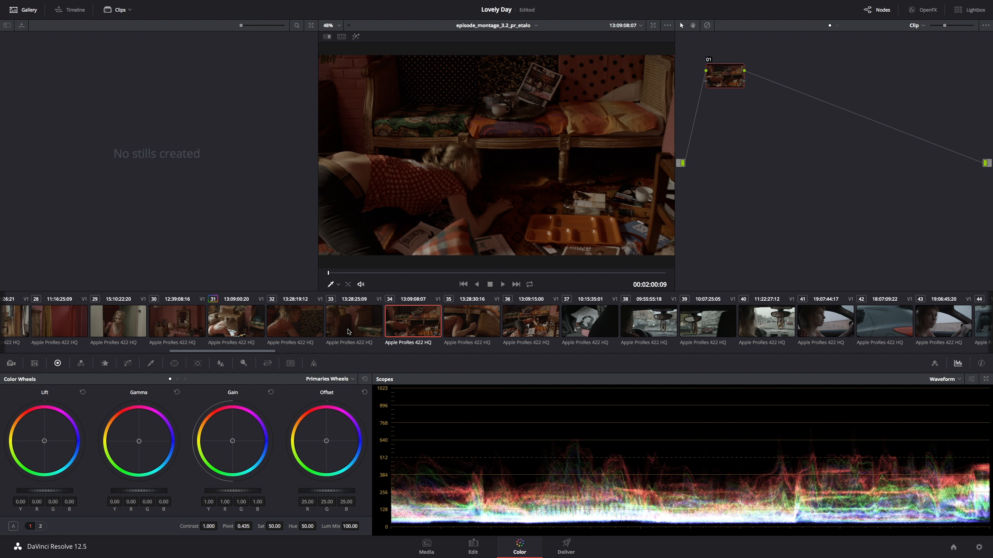
pyautogui.click(369, 326)
pyautogui.click(466, 319)
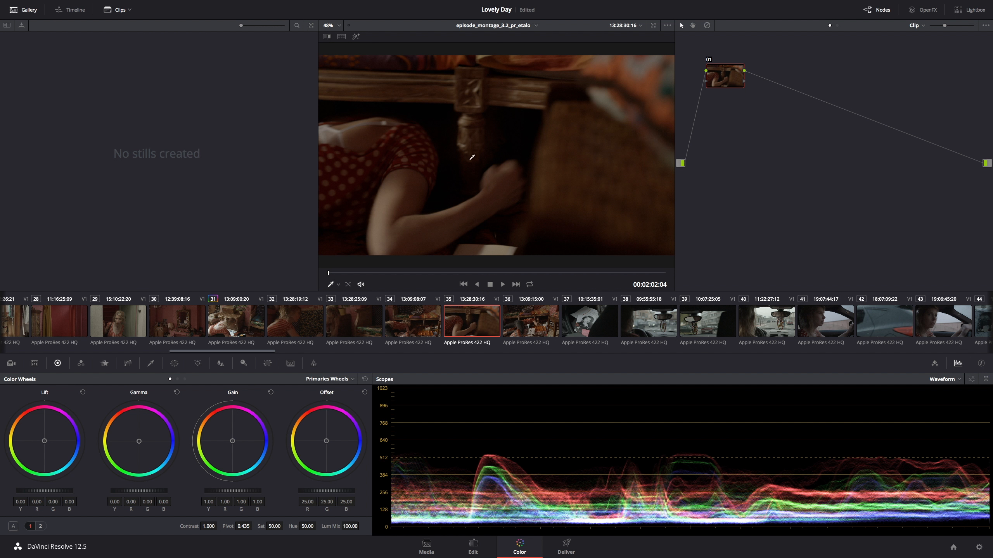
pyautogui.click(540, 319)
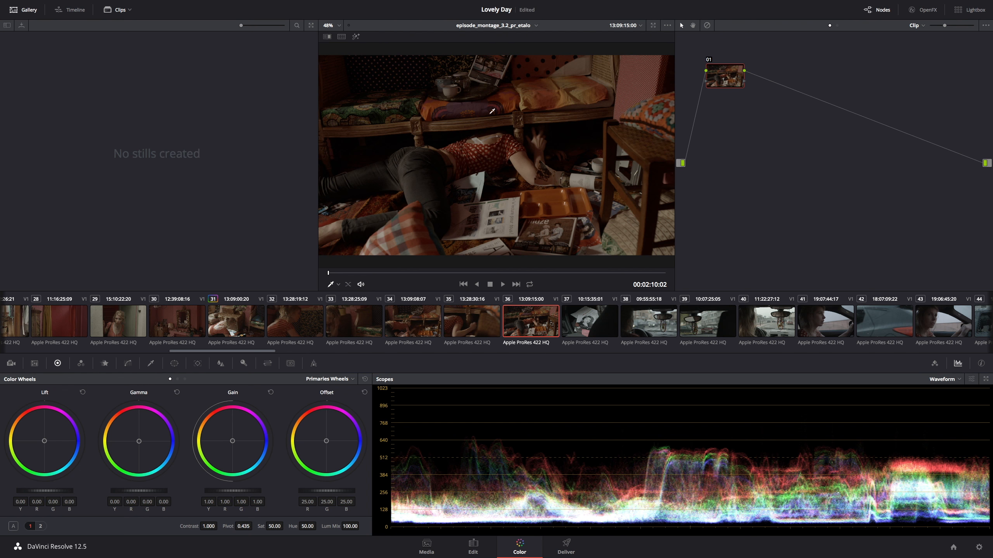
pyautogui.click(471, 318)
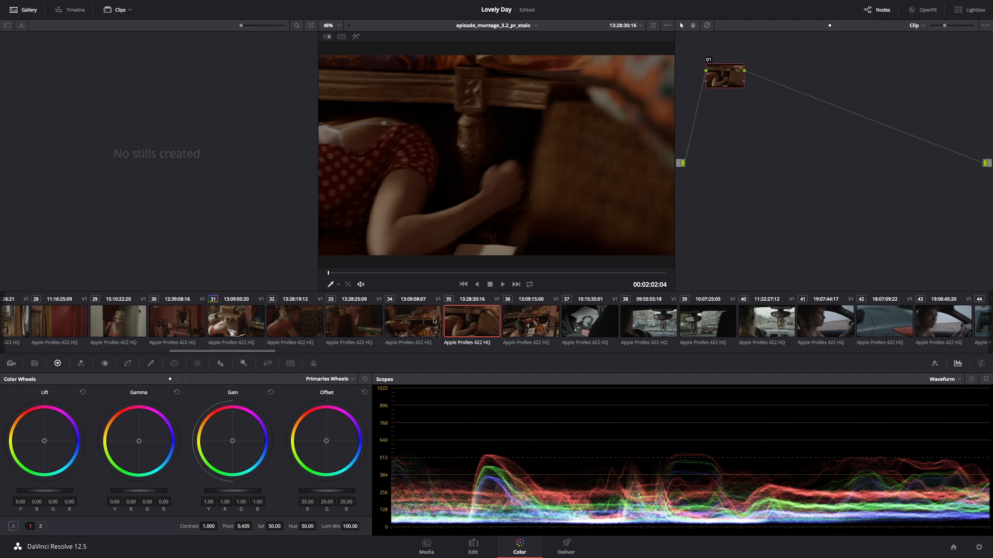
pyautogui.click(428, 319)
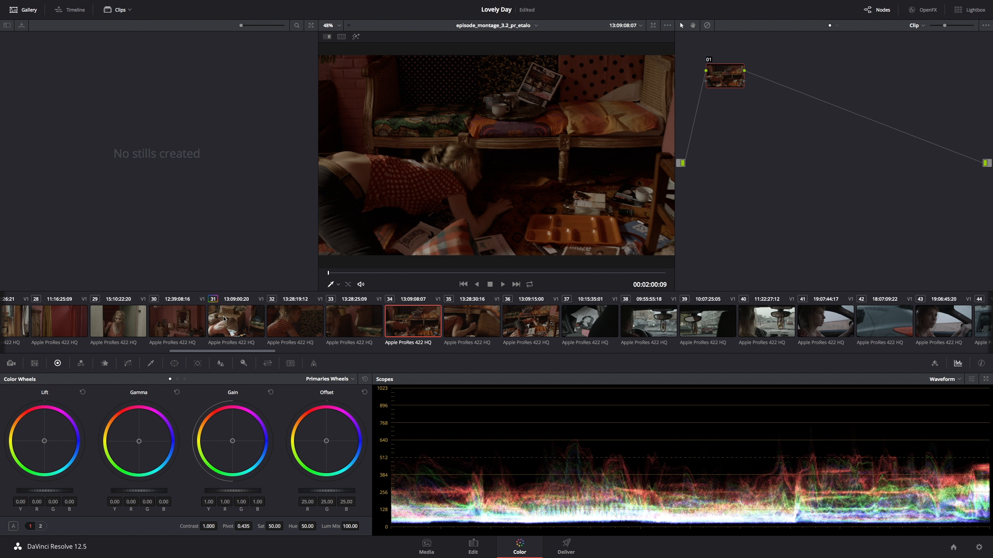
pyautogui.click(294, 324)
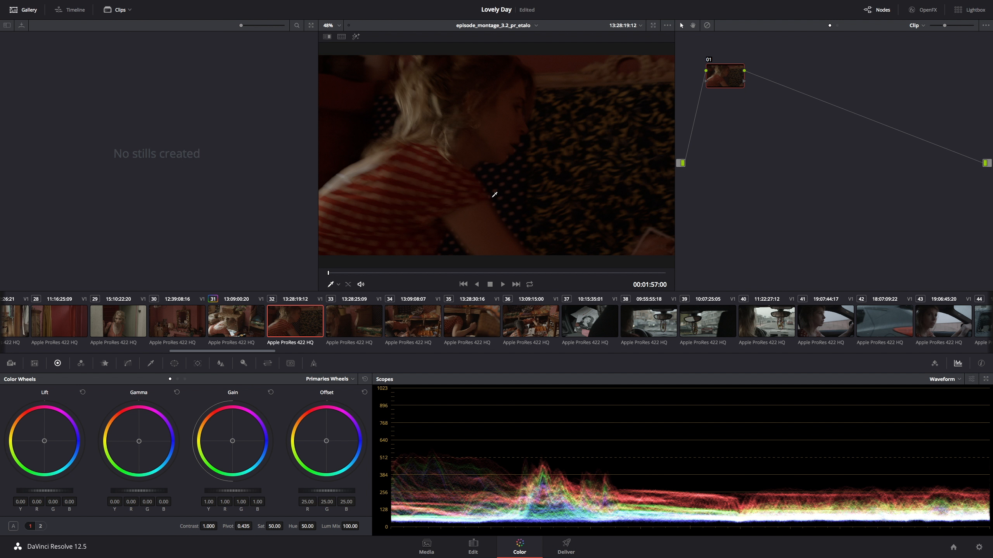
pyautogui.click(728, 78)
pyautogui.click(376, 325)
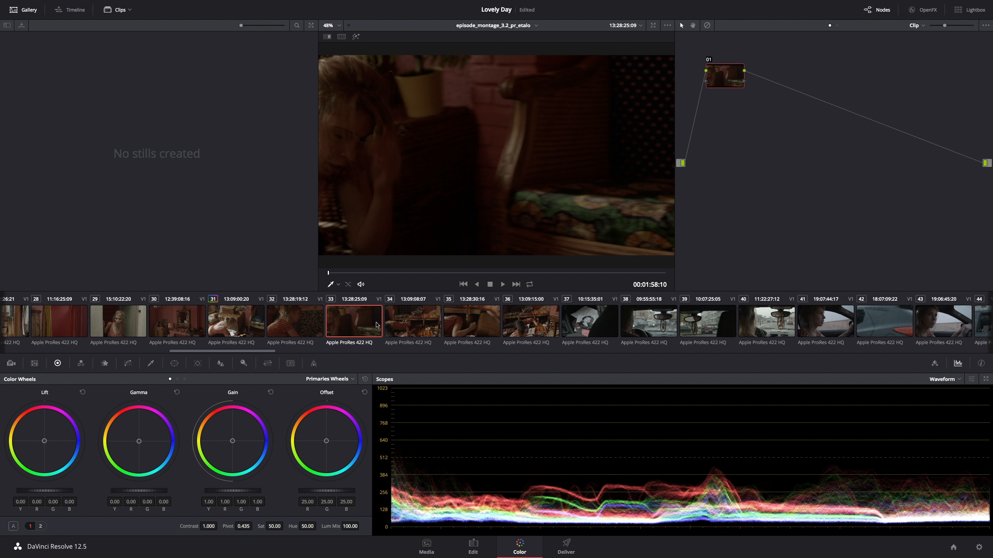
# Copy the Luma and Chroma grade of clip 31 onto clip 32.
pyautogui.click(251, 333)
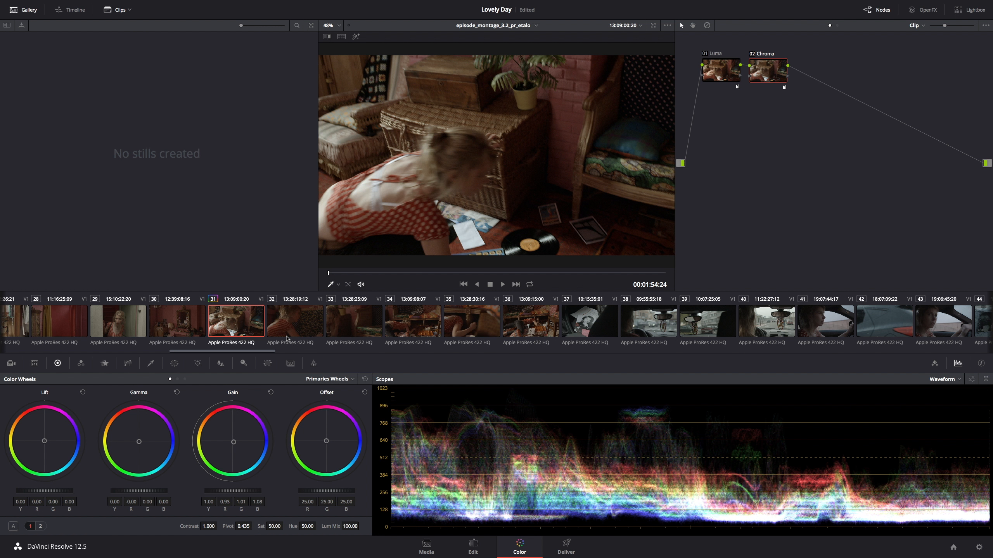
pyautogui.press('Down')
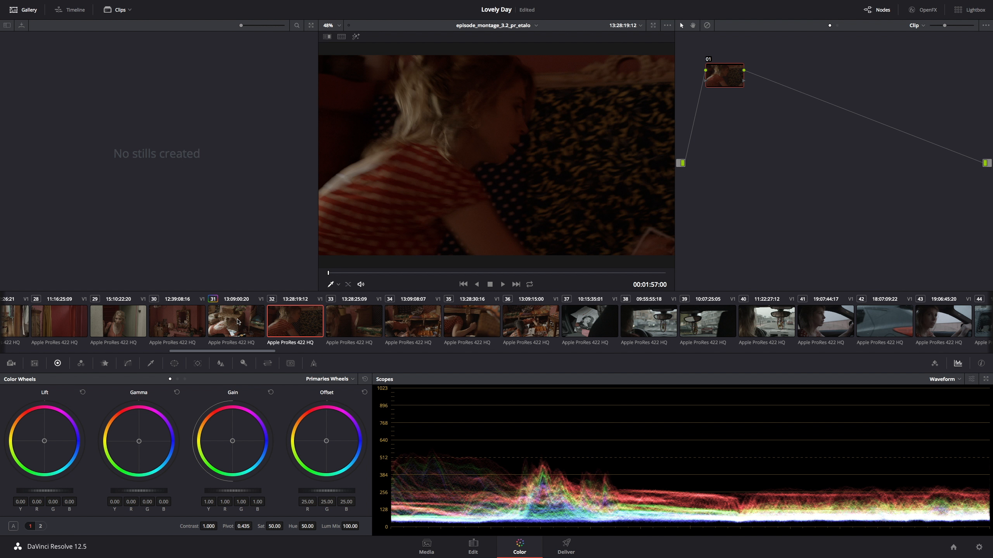
pyautogui.middleClick(237, 322)
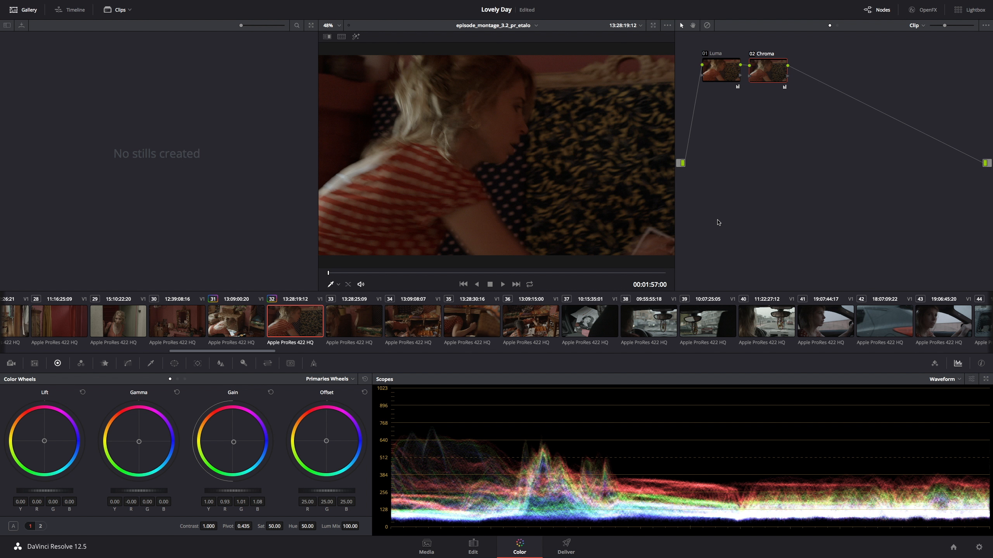
# Toggle the grade of clip 32 off and on to compare the shot before and after the copied correction.
pyautogui.hotkey('alt', 'd')
pyautogui.hotkey('alt', 'd')
pyautogui.hotkey('alt', 'd')
pyautogui.hotkey('alt', 'd')
pyautogui.hotkey('alt', 'd')
# Copy the shared Luma and Chroma grade onto clips 33, 34, 35 and 36.
pyautogui.click(363, 318)
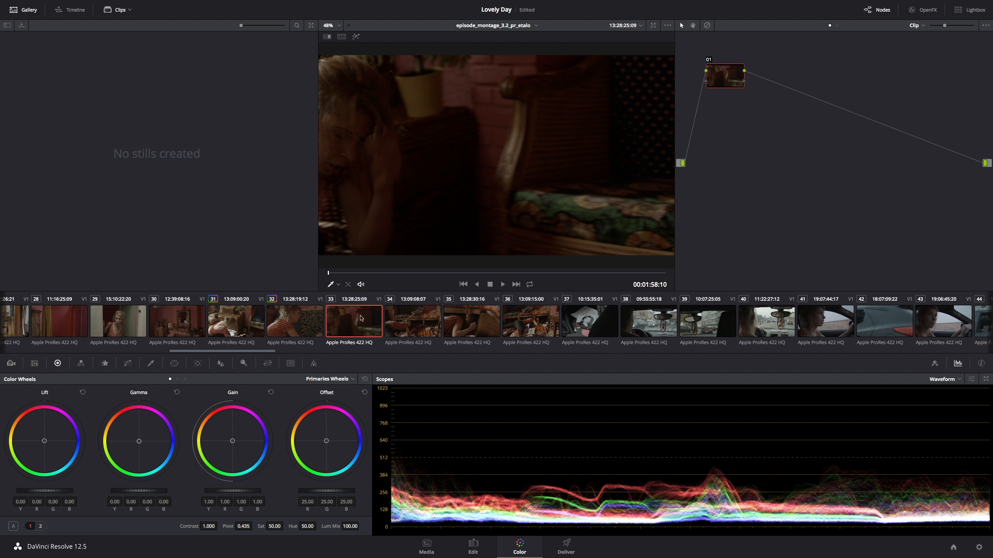
pyautogui.middleClick(299, 327)
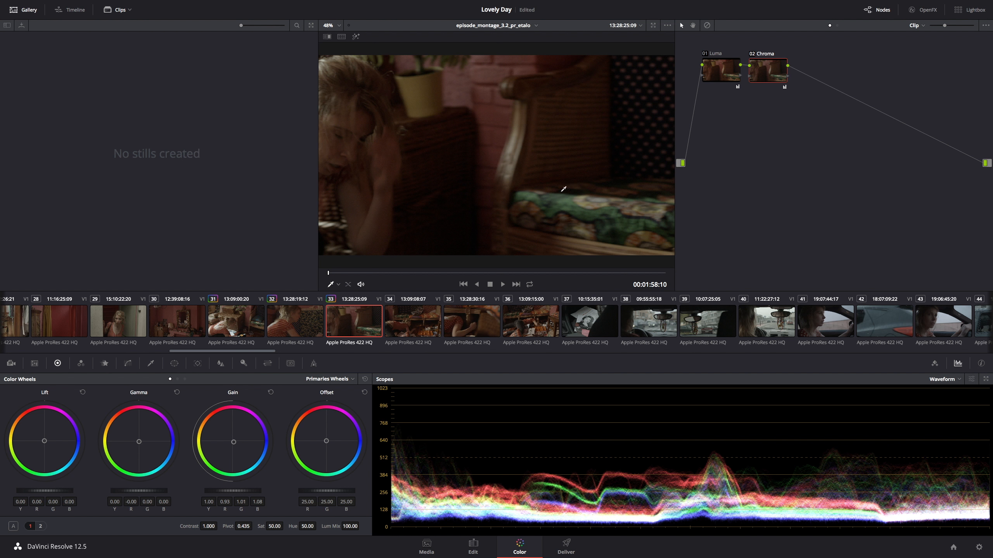
pyautogui.click(419, 320)
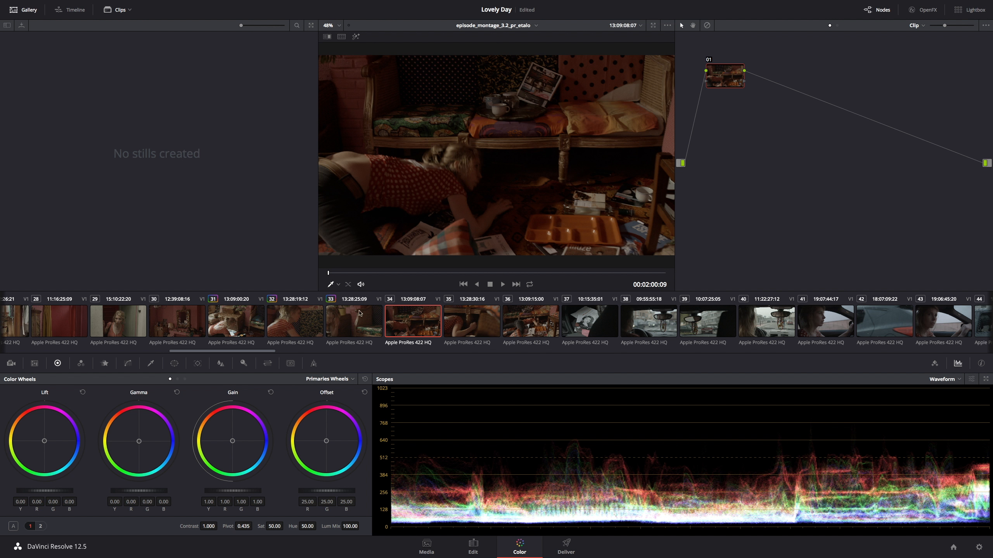
pyautogui.middleClick(245, 325)
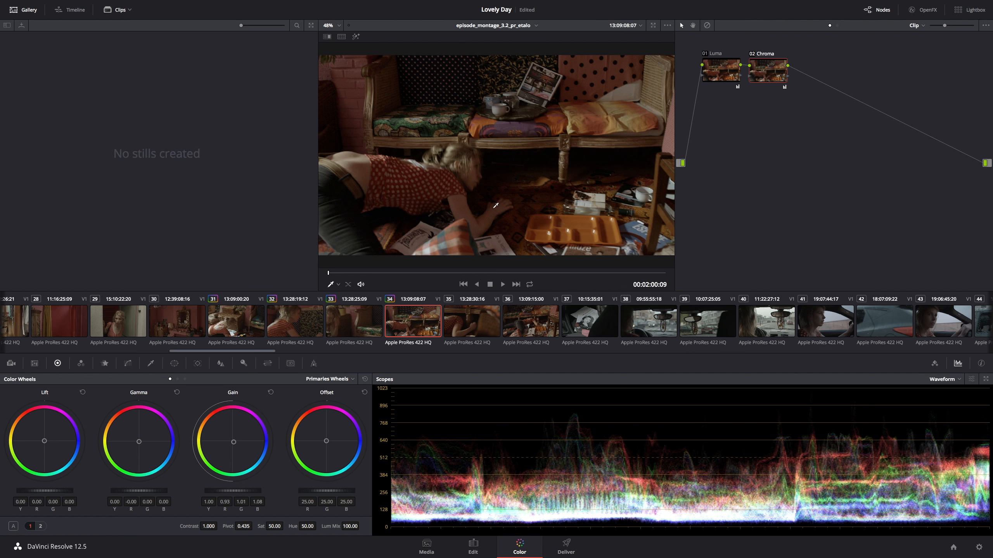
pyautogui.click(479, 314)
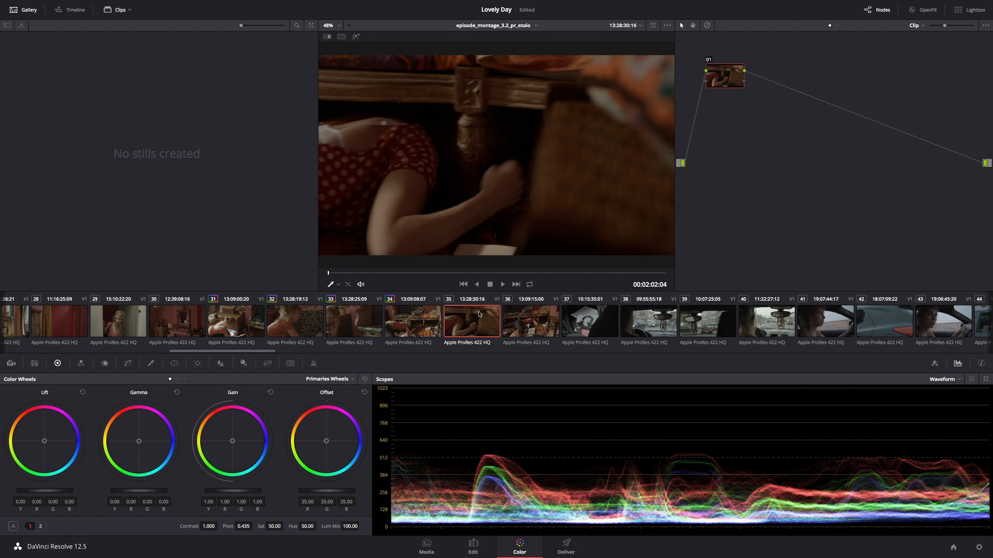
pyautogui.middleClick(411, 322)
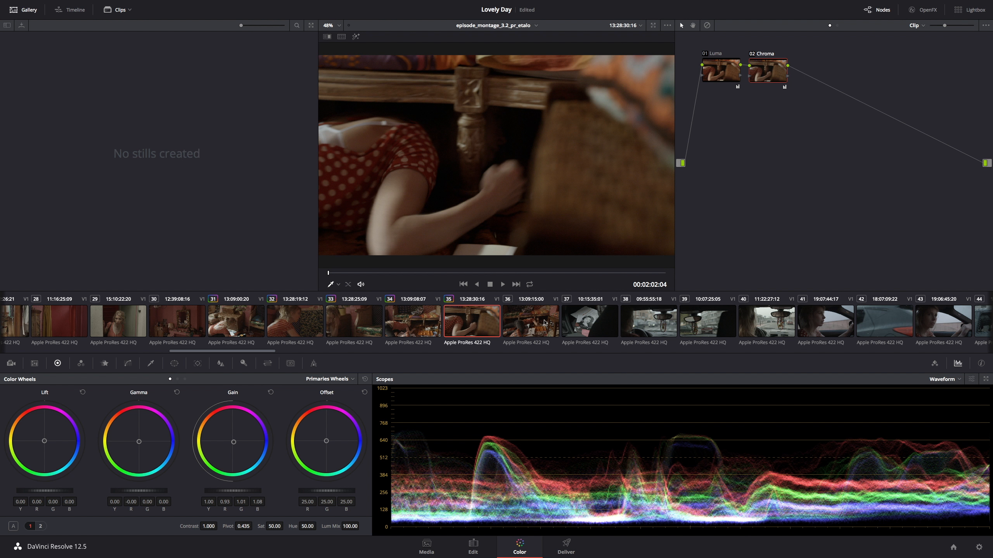
pyautogui.click(547, 322)
pyautogui.middleClick(409, 332)
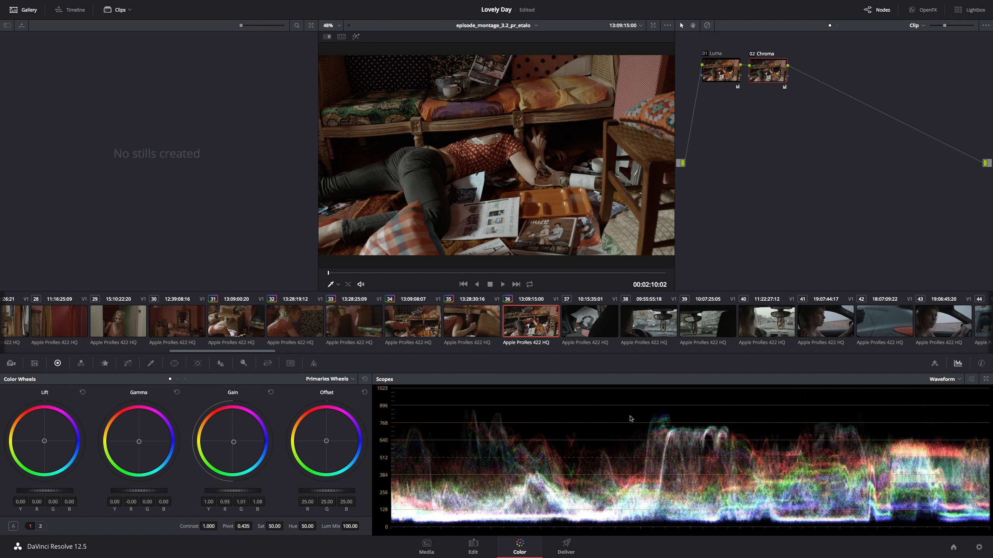
# Compare clip 36 with clips 34, 32 and 31 to judge how well their brightness matches.
pyautogui.click(406, 318)
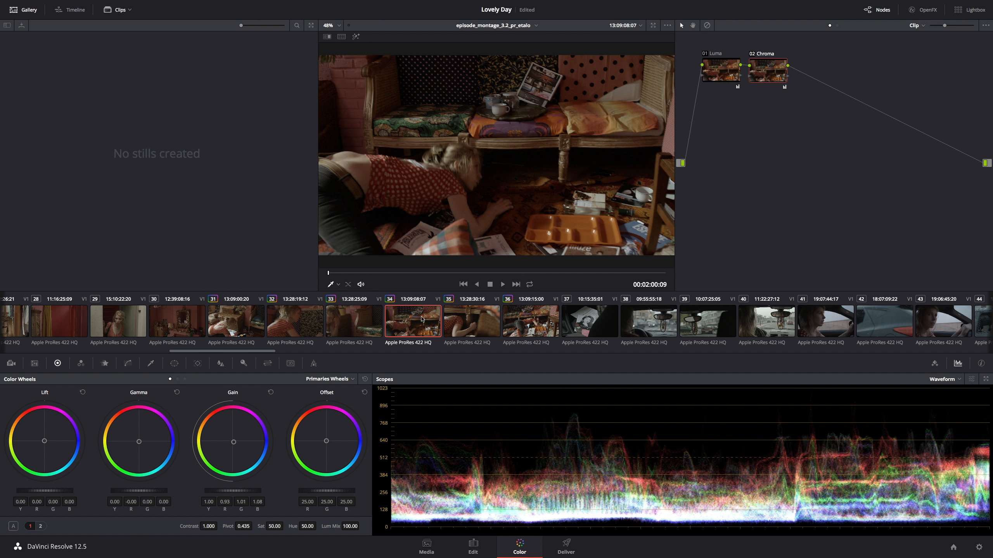
pyautogui.click(536, 322)
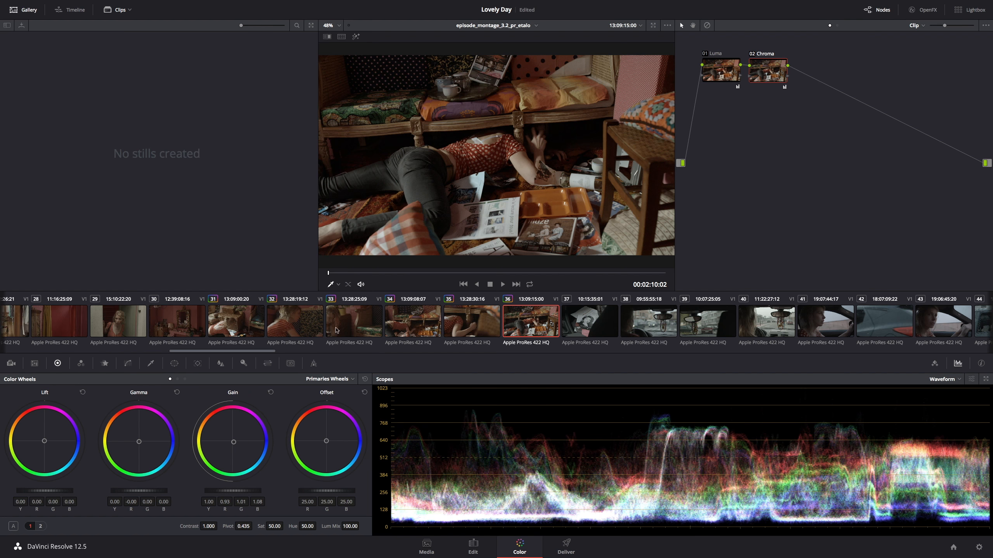
pyautogui.click(294, 323)
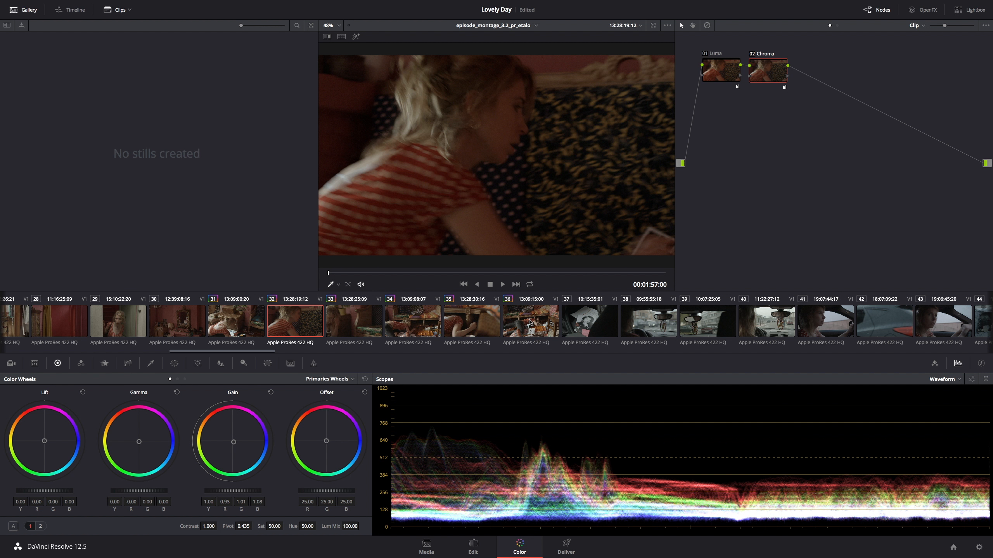
pyautogui.click(530, 322)
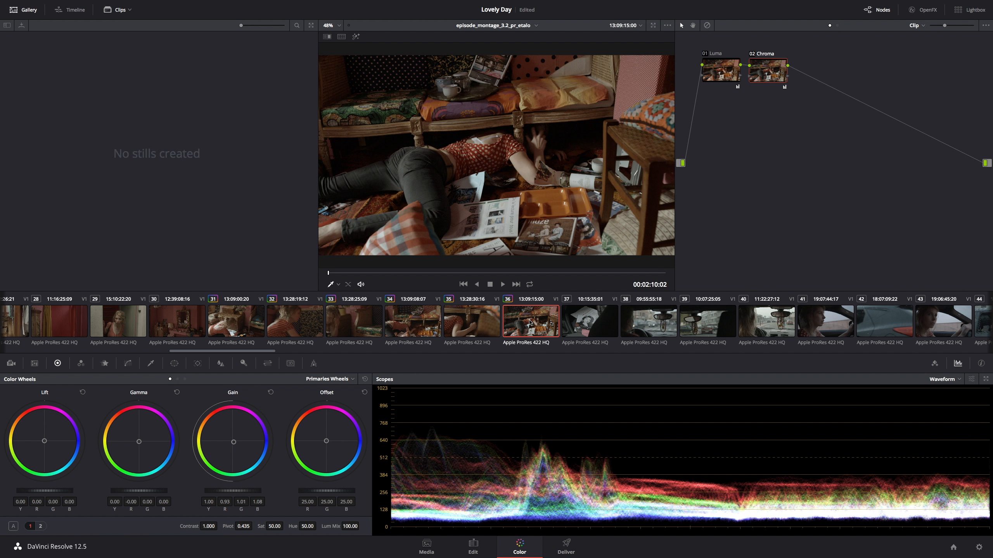
pyautogui.click(219, 332)
pyautogui.click(537, 324)
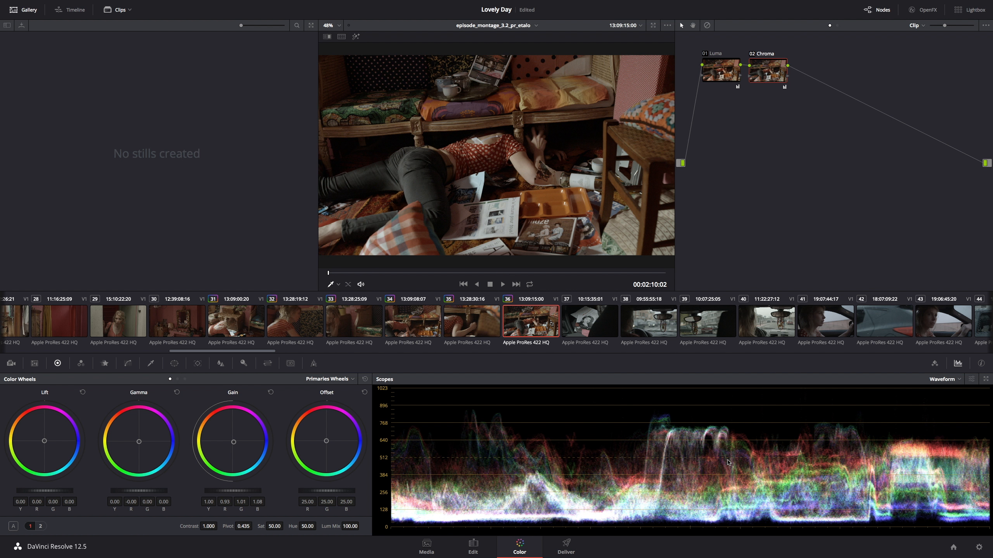
# Lower the master gain in the Luma node of clip 36 to 1.25.
pyautogui.click(716, 73)
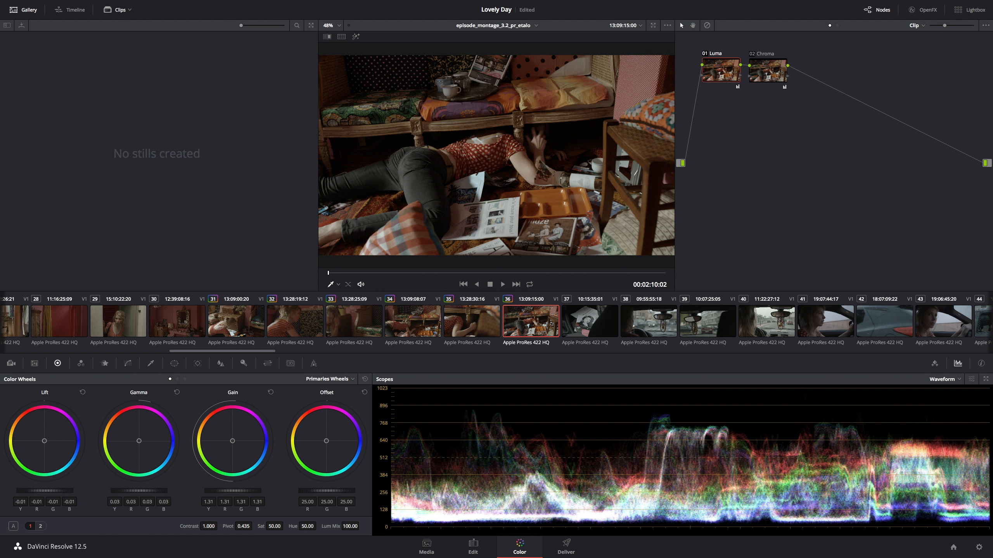
pyautogui.moveTo(233, 491); pyautogui.dragTo(223, 491)
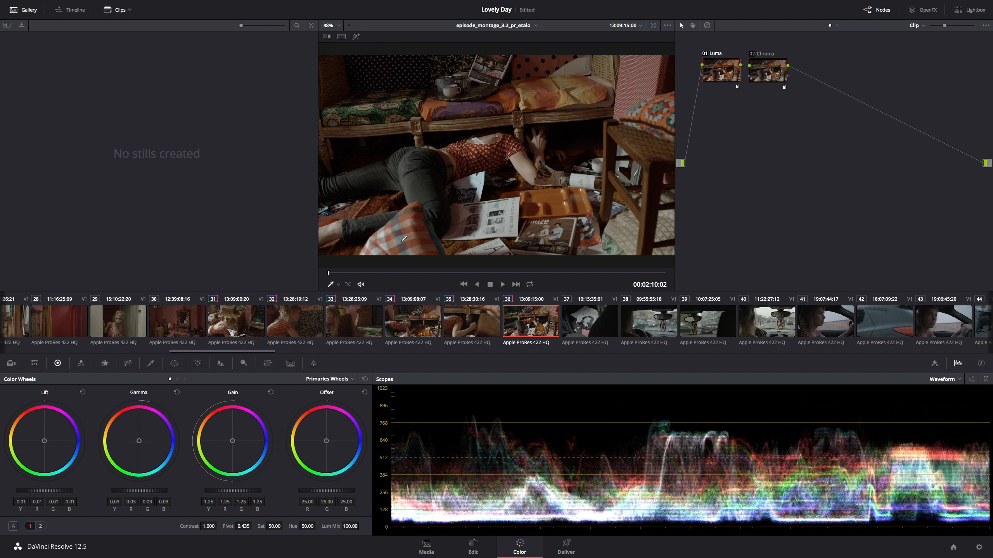
# Compare clip 32 with clip 31, toggling the grade of clip 32 and scrubbing through its frames.
pyautogui.click(260, 320)
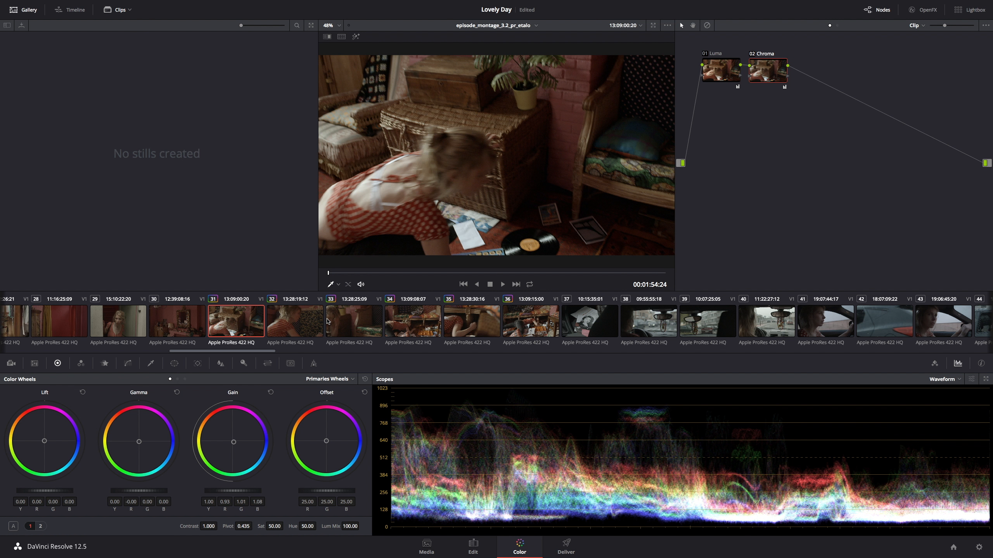
pyautogui.click(301, 324)
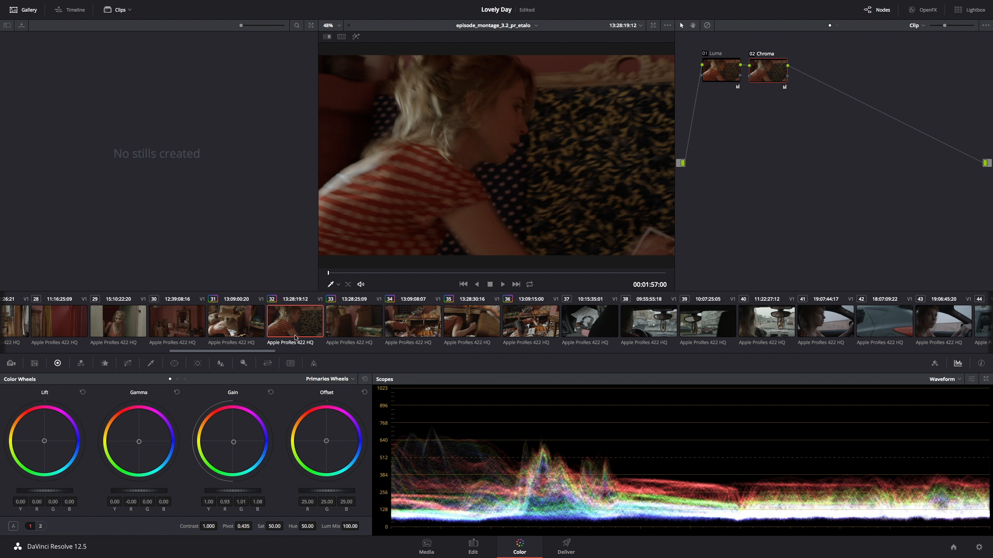
pyautogui.hotkey('alt', 'd')
pyautogui.hotkey('alt', 'd')
pyautogui.click(478, 273)
pyautogui.moveTo(482, 278); pyautogui.dragTo(303, 286)
pyautogui.press('Up')
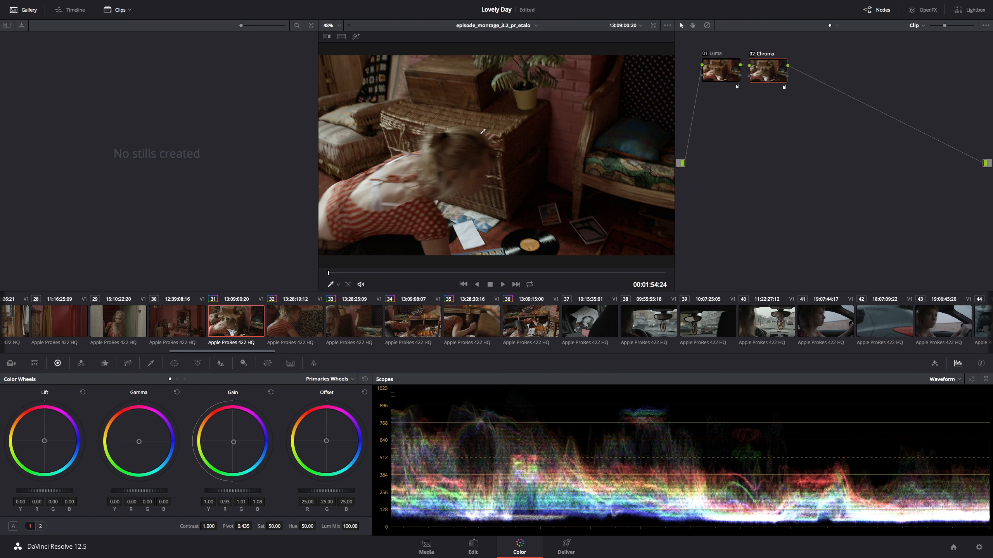
pyautogui.click(300, 324)
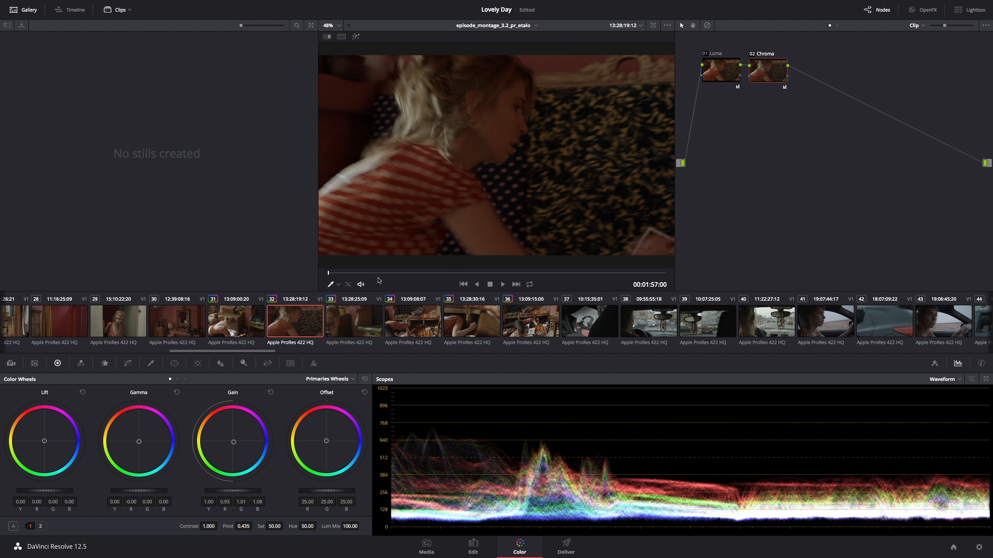
# Turn on looped playback and play through clip 32 to review its graded frames.
pyautogui.press('space')
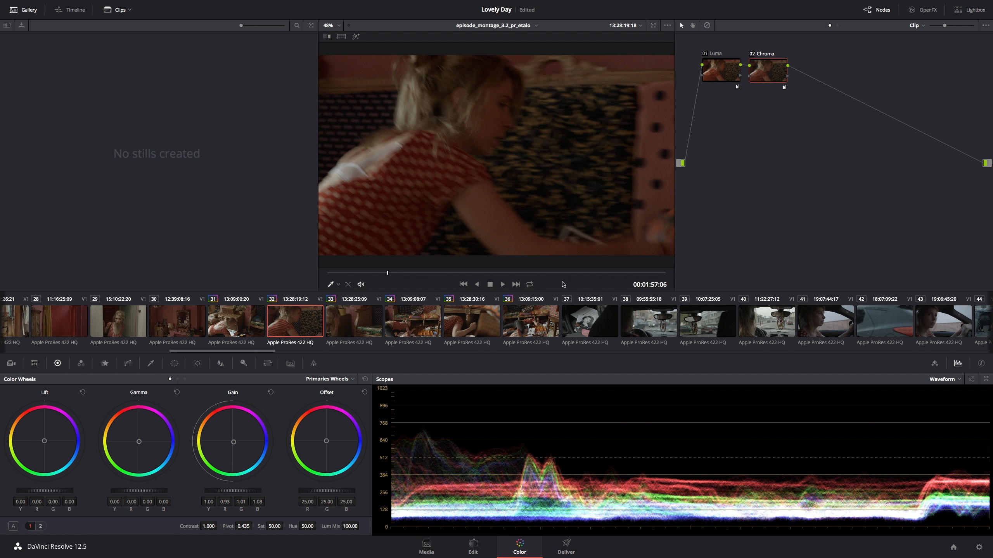
pyautogui.click(530, 284)
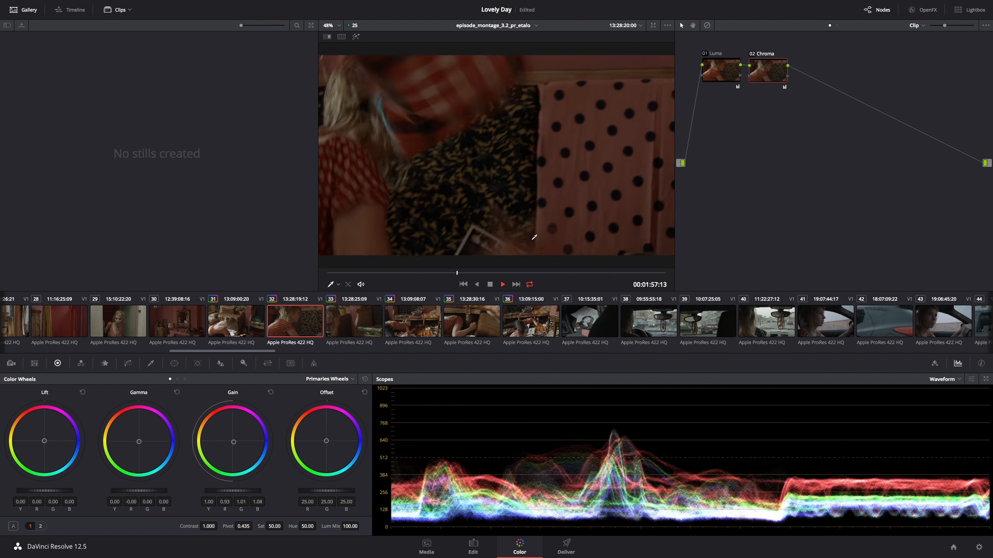
pyautogui.press('space')
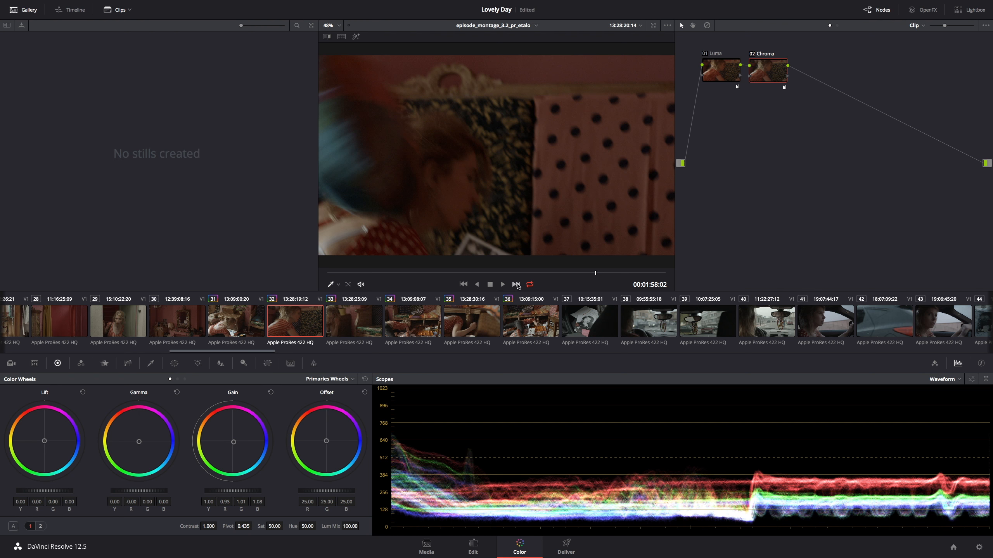
# Park clip 32 at 00:01:57:13 and raise the master lift in its Luma node slightly to -0.00.
pyautogui.moveTo(482, 273); pyautogui.dragTo(457, 277)
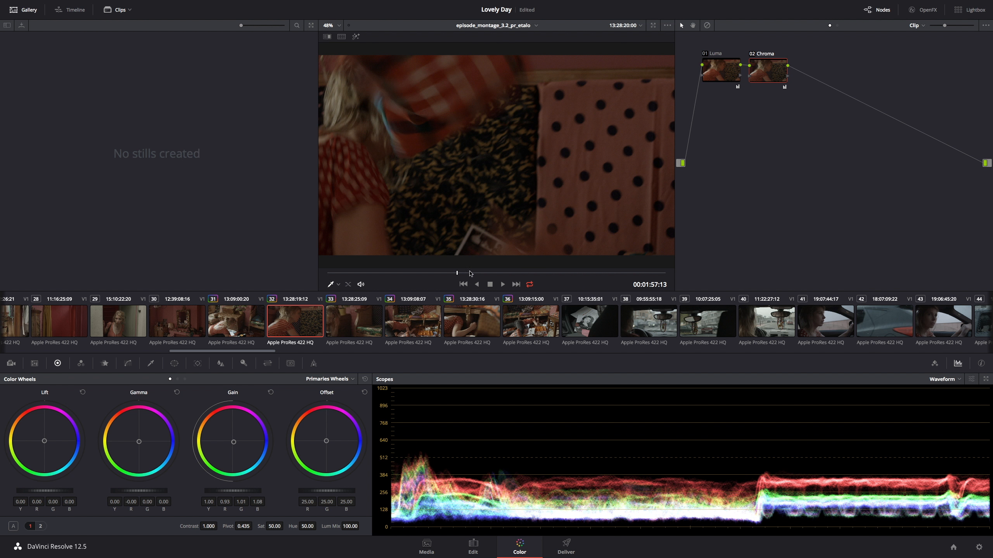
pyautogui.click(718, 75)
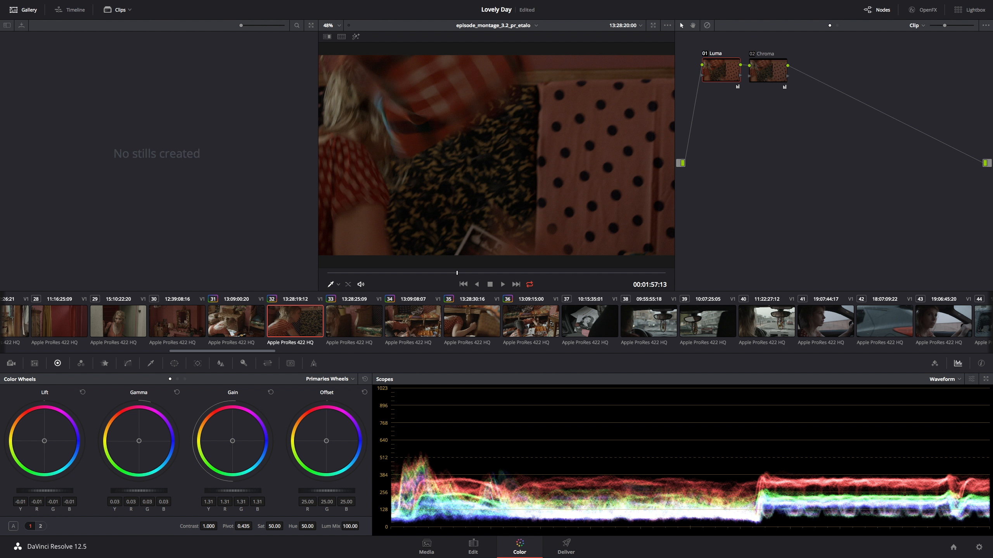
pyautogui.moveTo(44, 491); pyautogui.dragTo(46, 491)
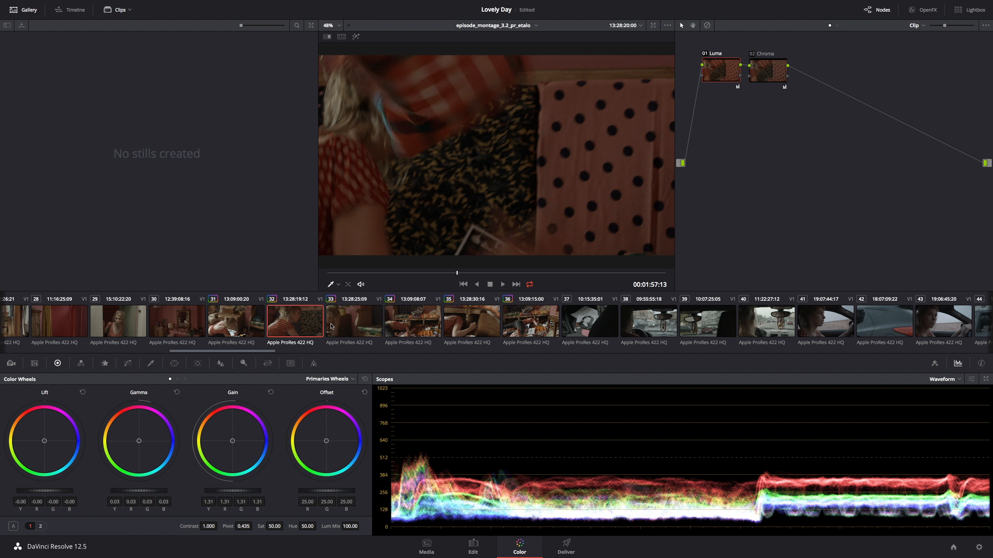
# Check the copied grade on clip 33, scrubbing near its start to 00:01:58:11.
pyautogui.click(347, 331)
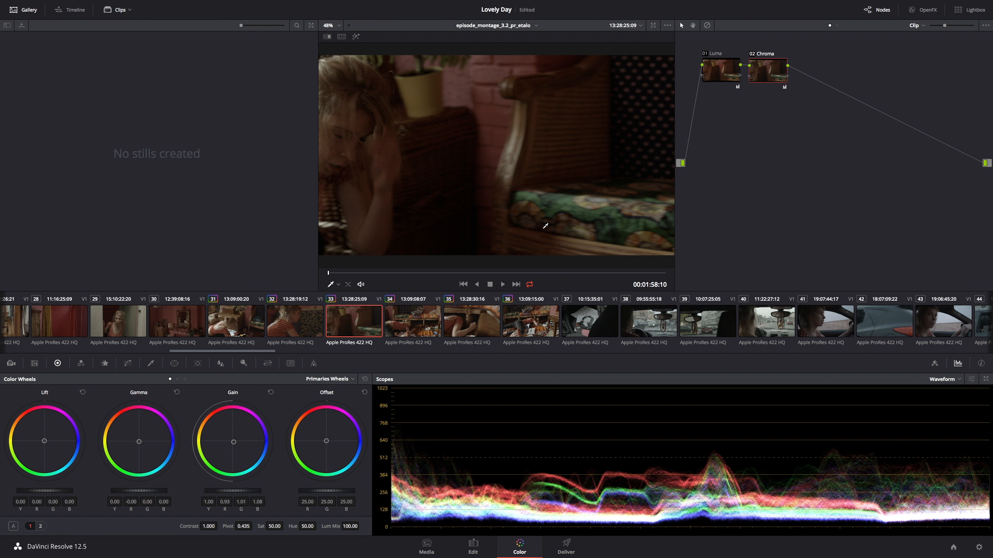
pyautogui.moveTo(362, 273); pyautogui.dragTo(335, 276)
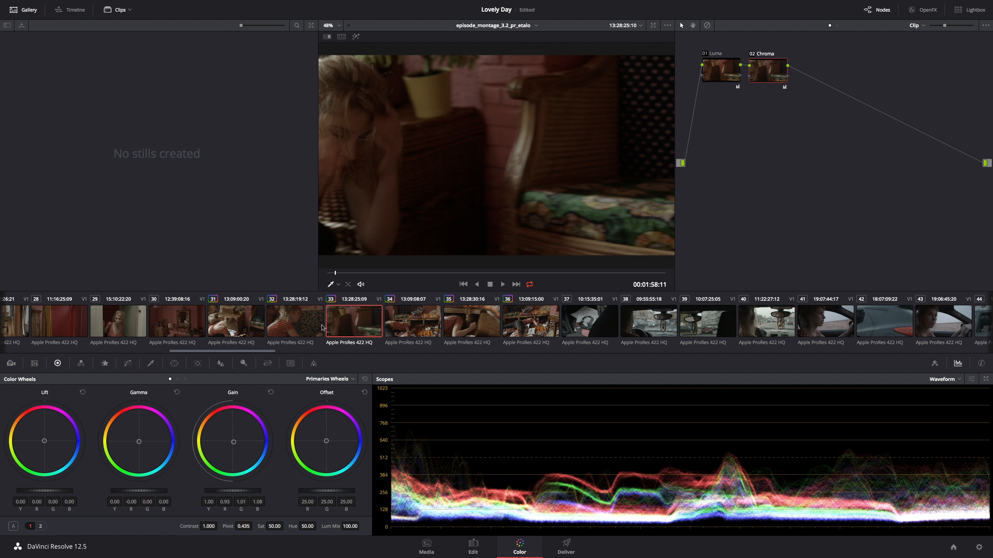
# Examine the ungraded car clips 51, 52 and 53 to compare their brightness and waveforms.
pyautogui.moveTo(248, 352); pyautogui.dragTo(357, 375)
pyautogui.click(388, 323)
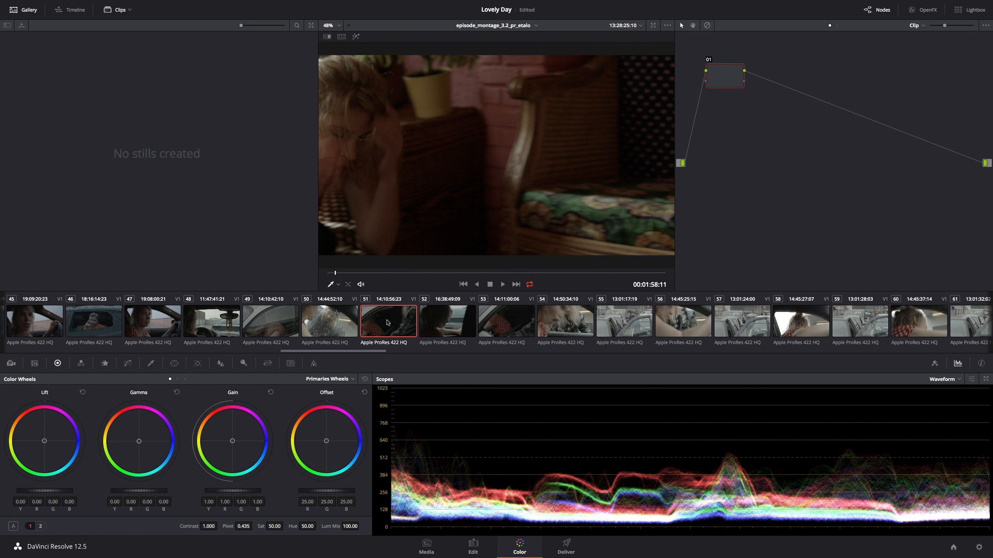
pyautogui.scroll(1, 369, 354)
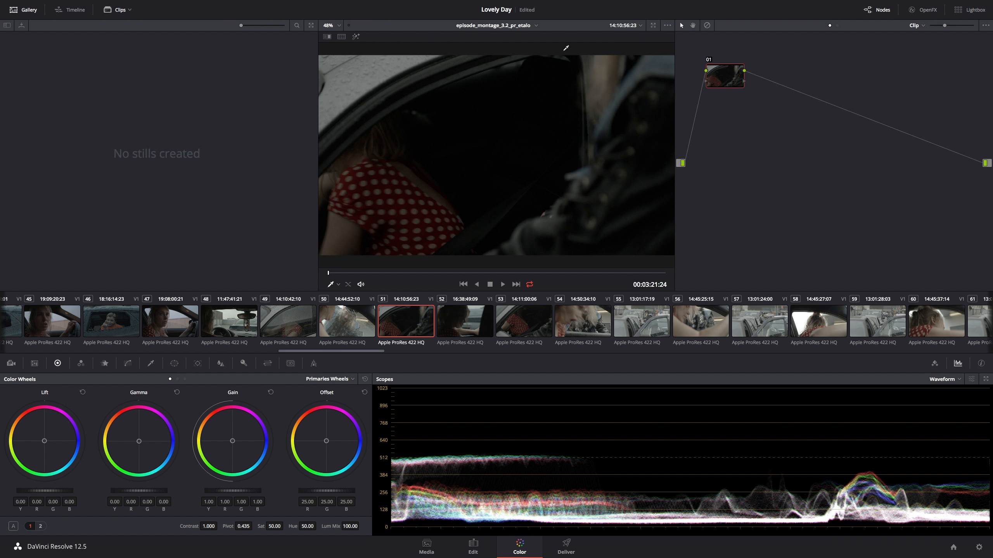
pyautogui.click(484, 315)
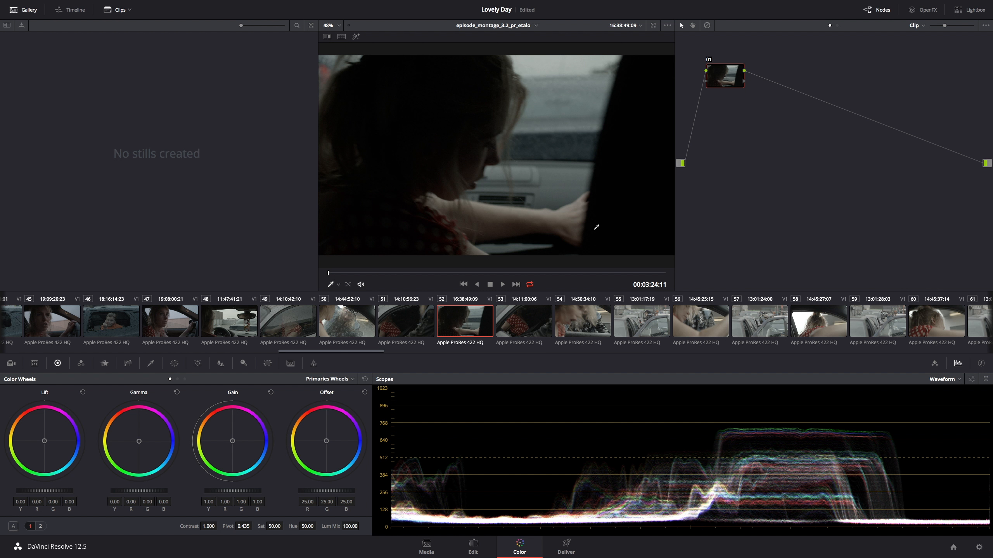
pyautogui.click(506, 314)
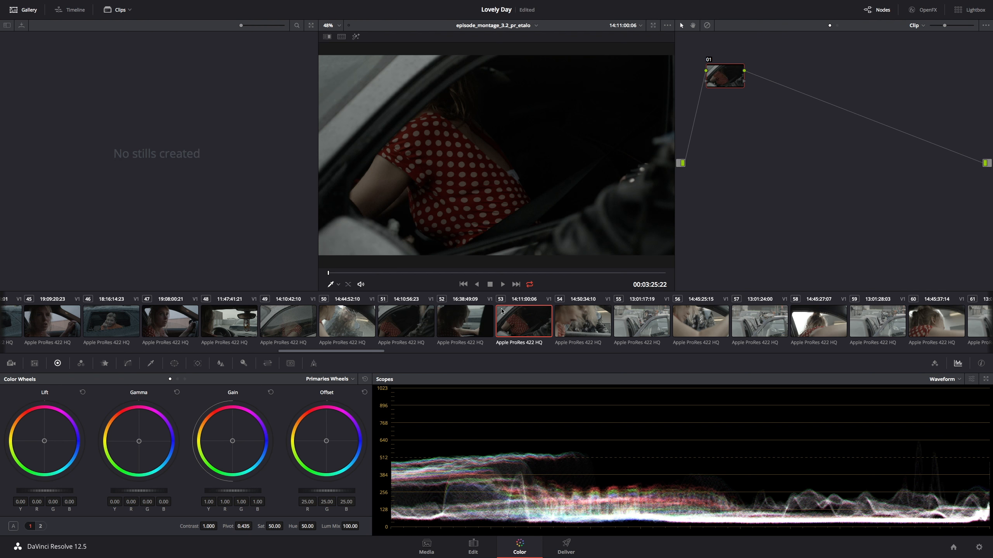
pyautogui.click(431, 320)
pyautogui.click(469, 320)
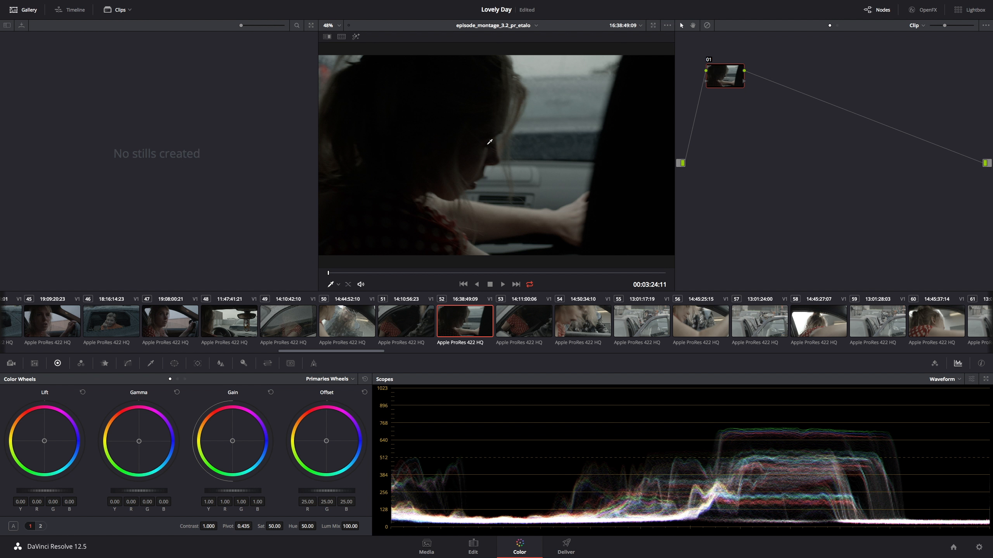
pyautogui.click(413, 318)
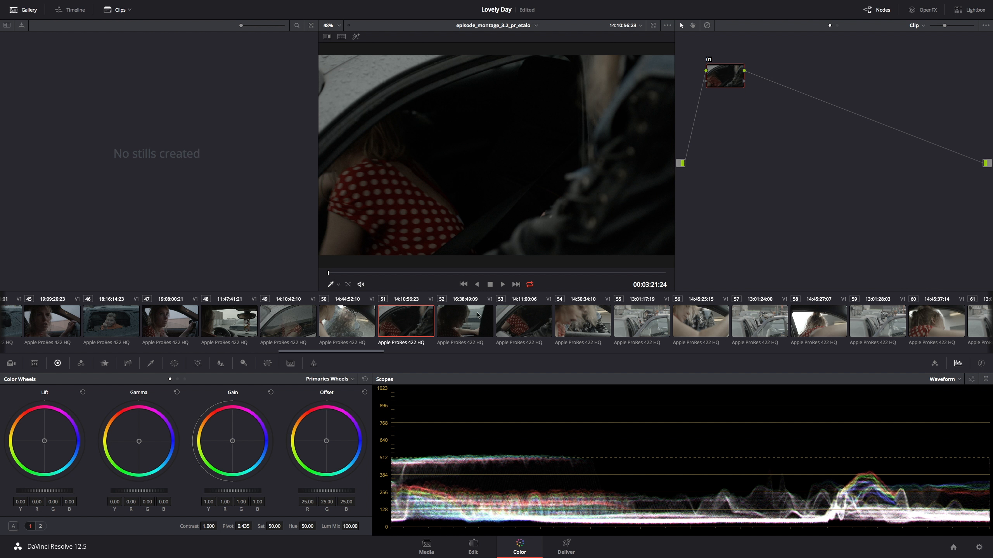
# Alternate between clips 50 and 51 to compare their brightness, contrast and waveforms.
pyautogui.press('Up')
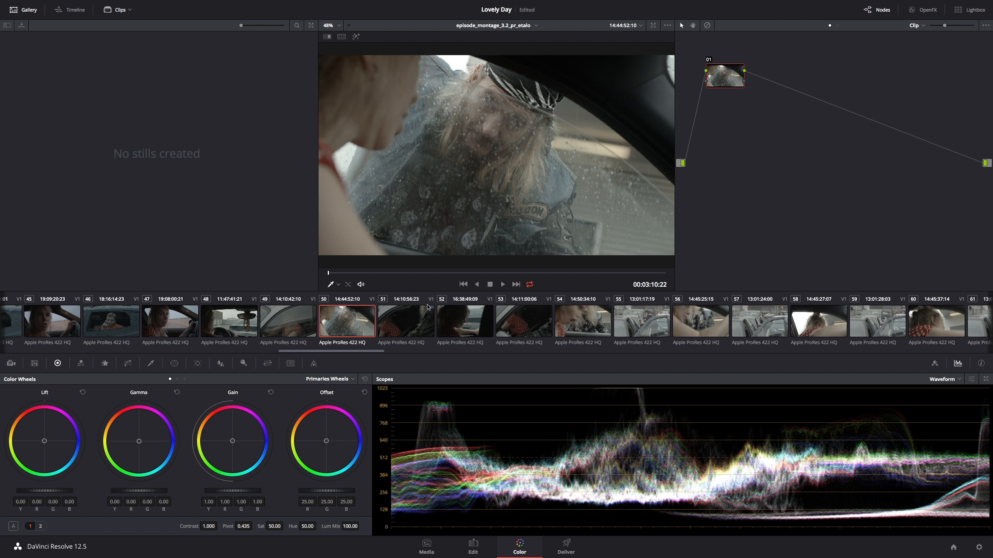
pyautogui.click(415, 319)
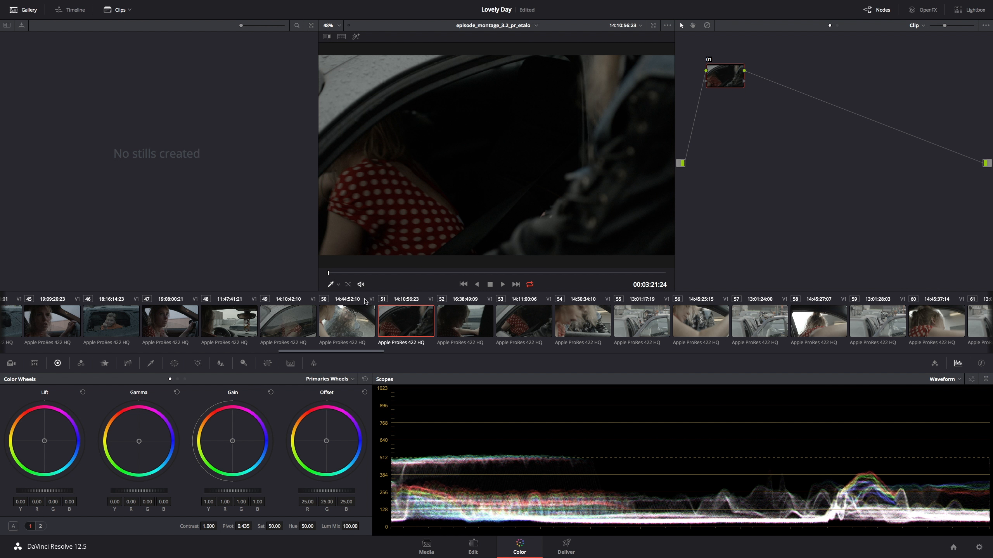
pyautogui.click(357, 311)
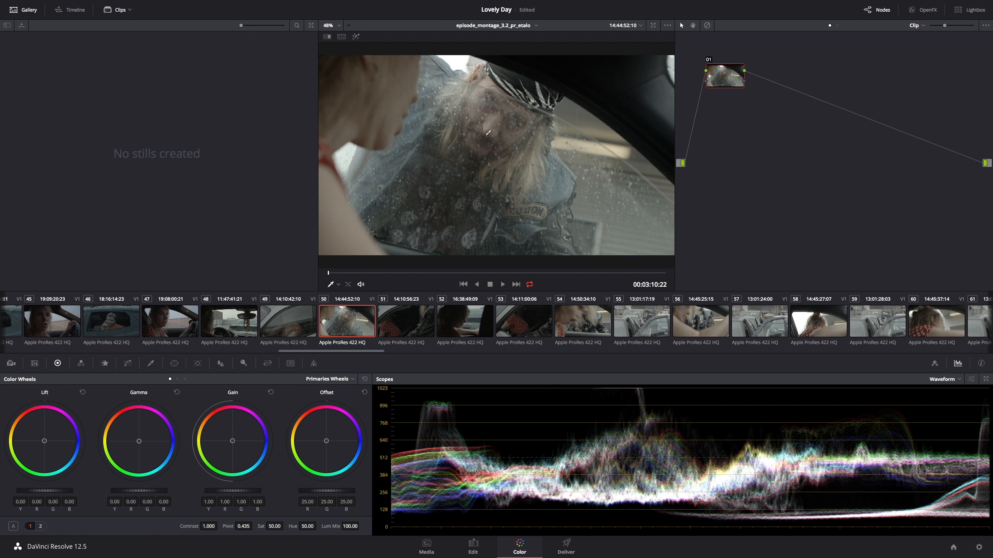
pyautogui.click(405, 322)
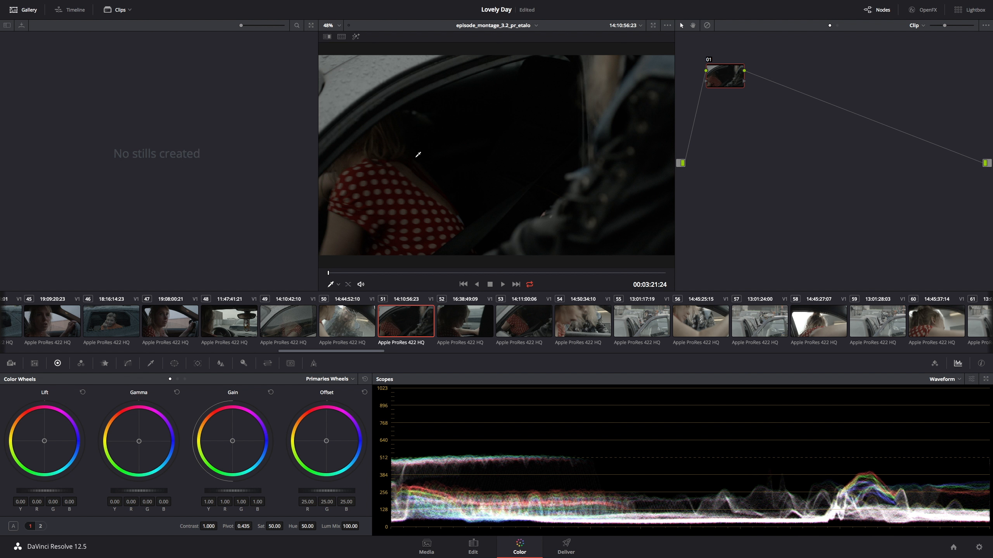
# Turn on the split-screen view in Selected Clips mode and add clip 50 beside clip 51.
pyautogui.click(342, 36)
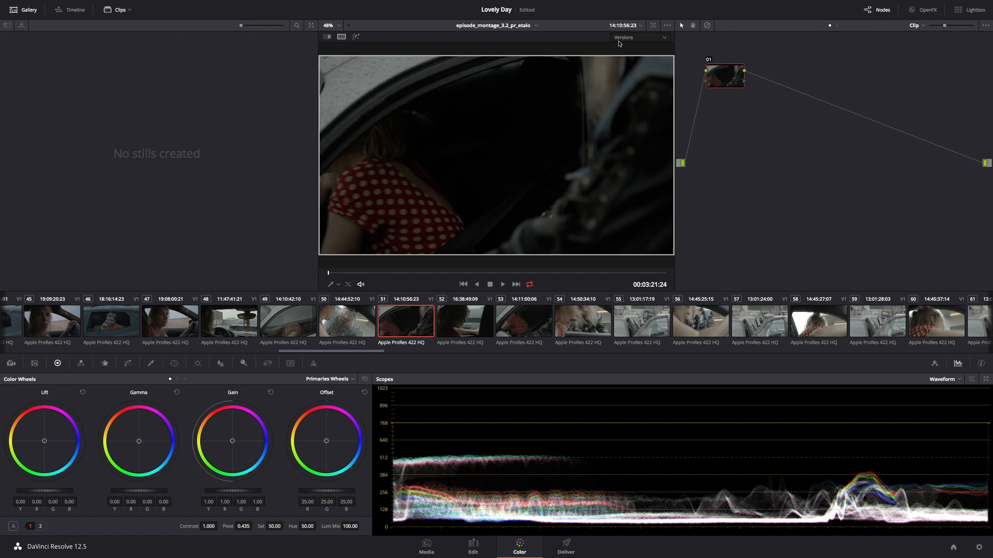
pyautogui.click(664, 40)
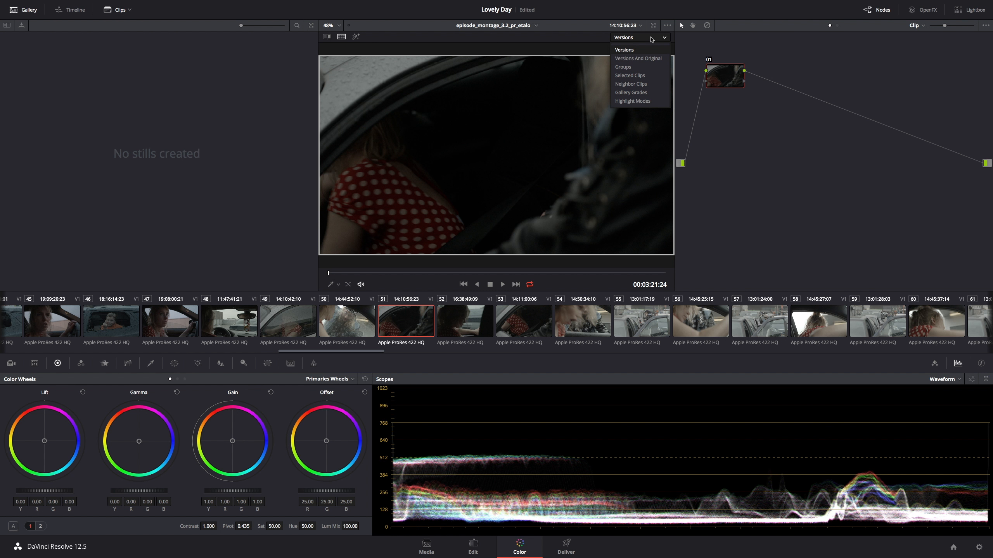
pyautogui.click(632, 78)
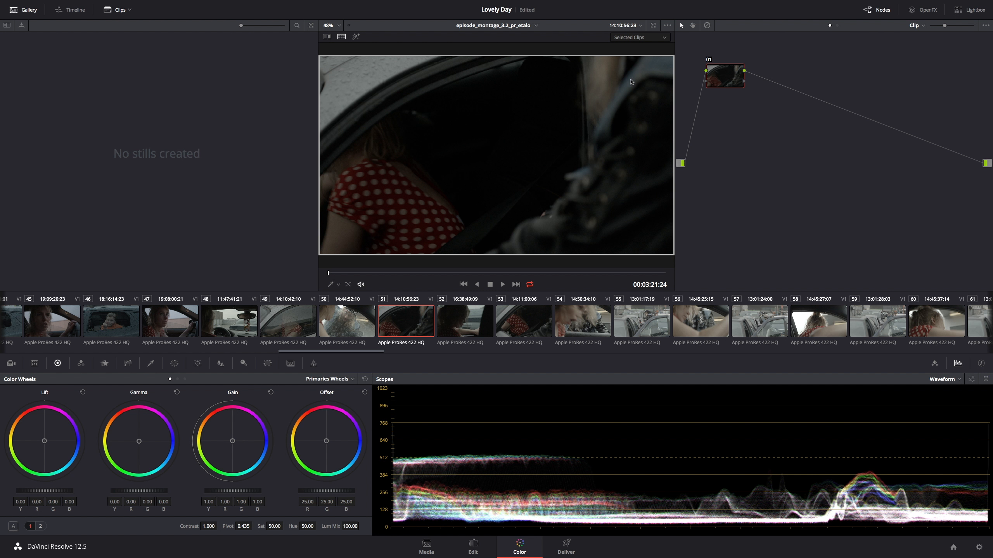
pyautogui.keyDown('ctrl'); pyautogui.click(363, 325); pyautogui.keyUp('ctrl')
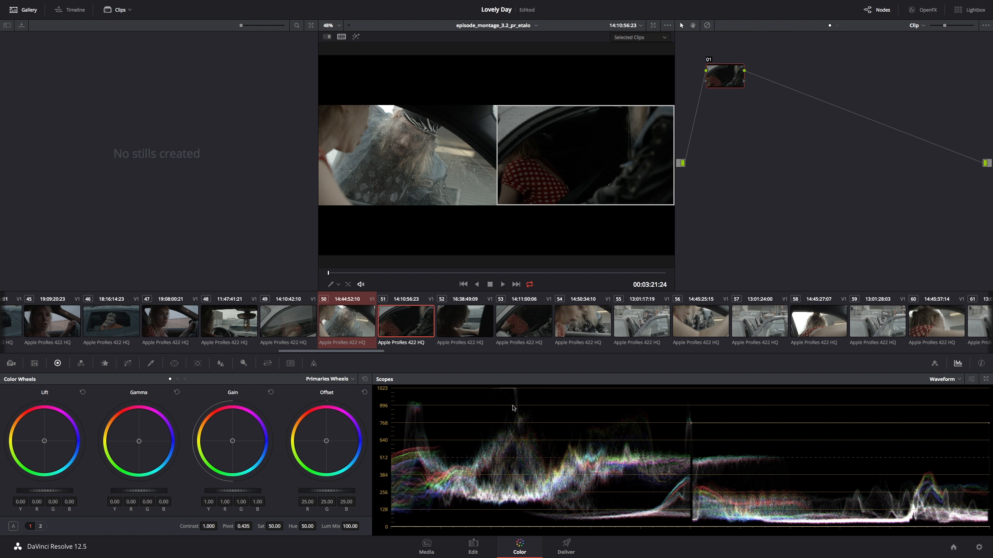
# Hide the Gallery to give the split-screen viewer more room.
pyautogui.click(302, 2)
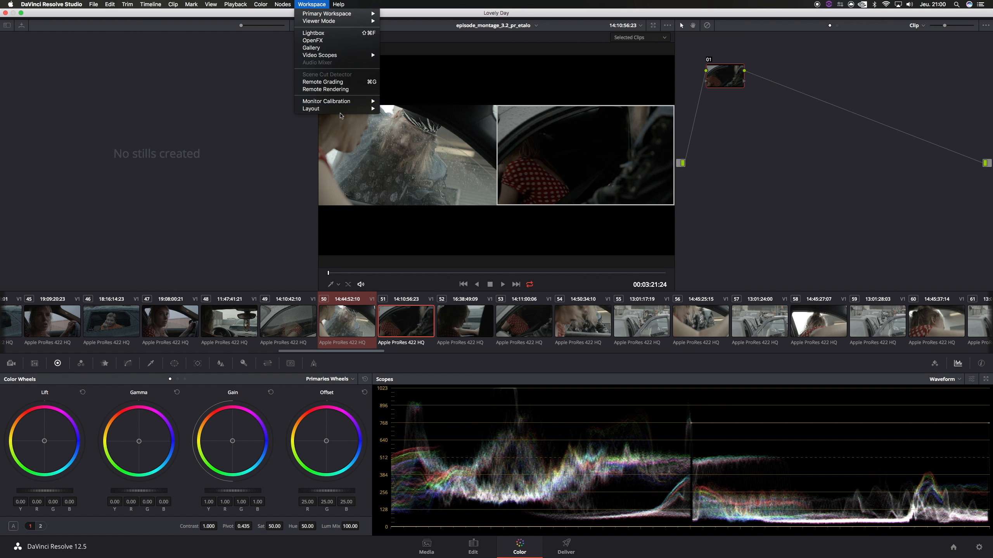
pyautogui.moveTo(344, 108)
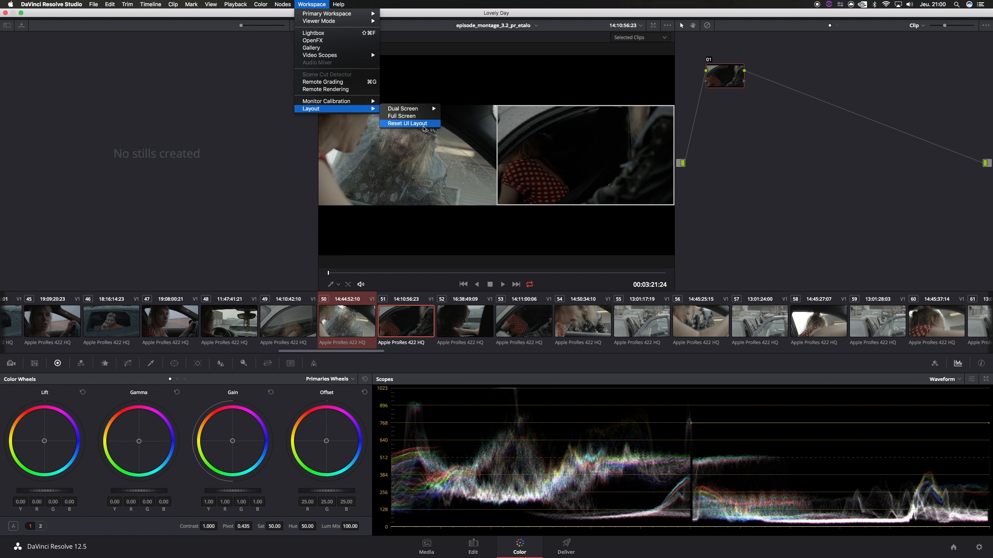
pyautogui.click(424, 124)
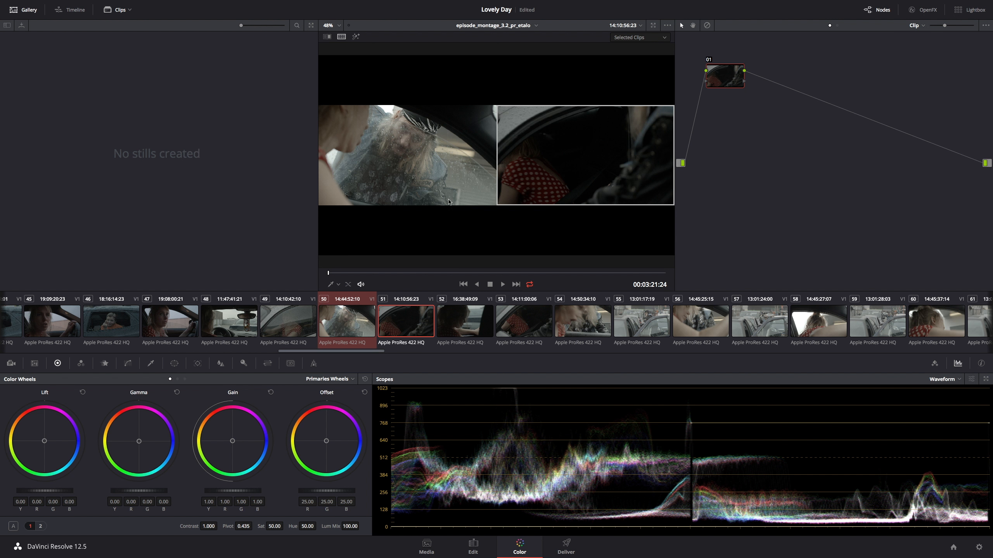
pyautogui.click(28, 10)
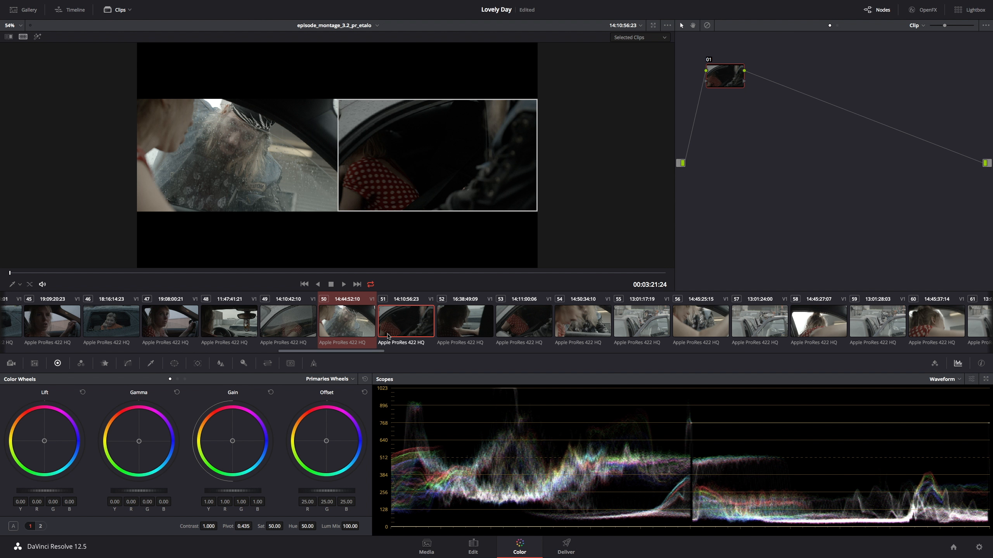
# Make clip 50 current with clip 51 as the second selection, and lower clip 50's master gain to 0.93.
pyautogui.click(361, 333)
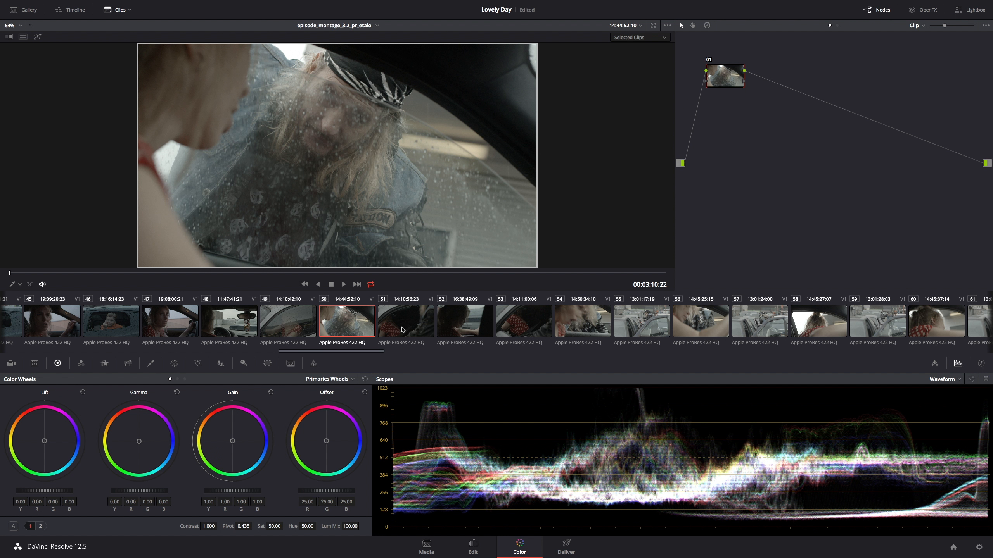
pyautogui.keyDown('ctrl'); pyautogui.click(403, 329); pyautogui.keyUp('ctrl')
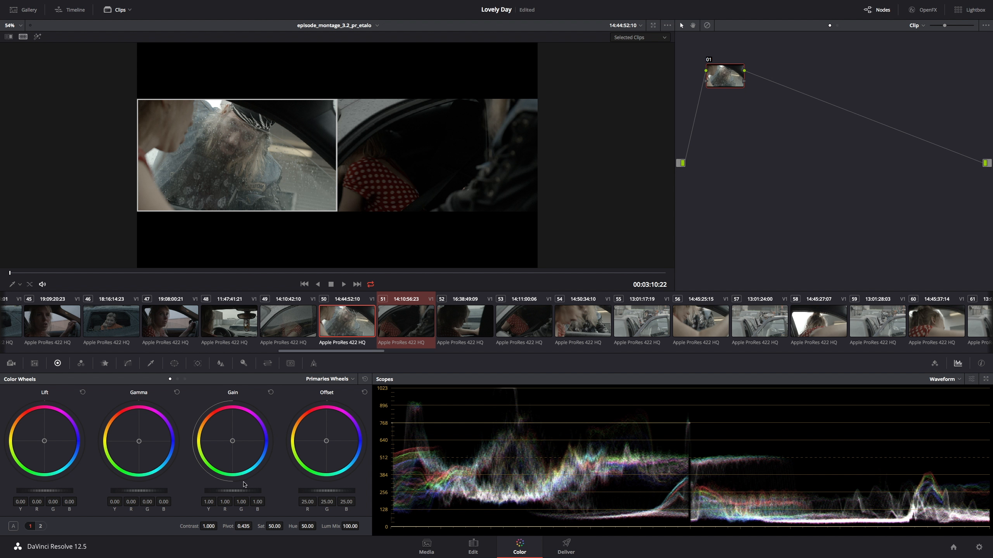
pyautogui.moveTo(233, 491); pyautogui.dragTo(216, 491)
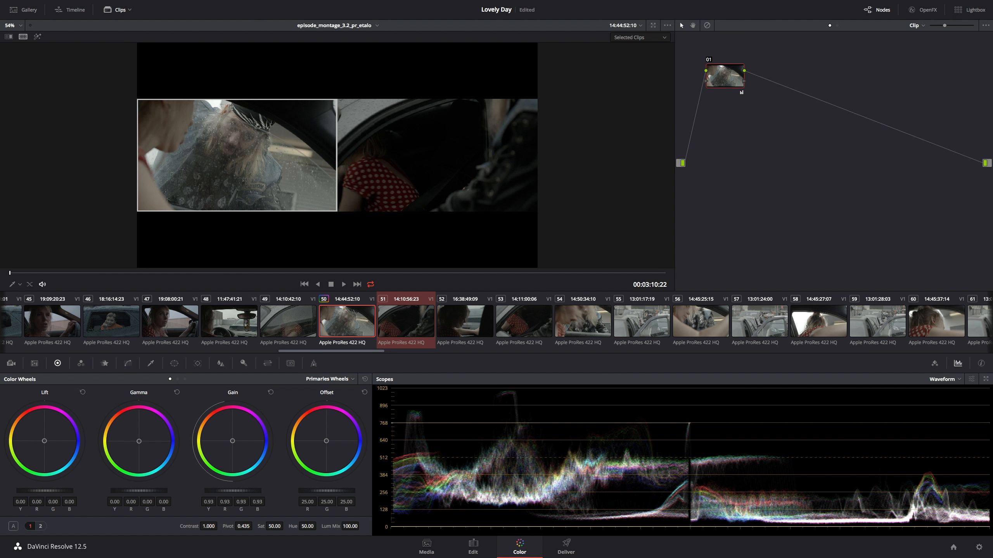
# Grade clip 51 beside clip 50 in the split screen, setting its master gamma to 0.08 and master lift to -0.00.
pyautogui.click(399, 318)
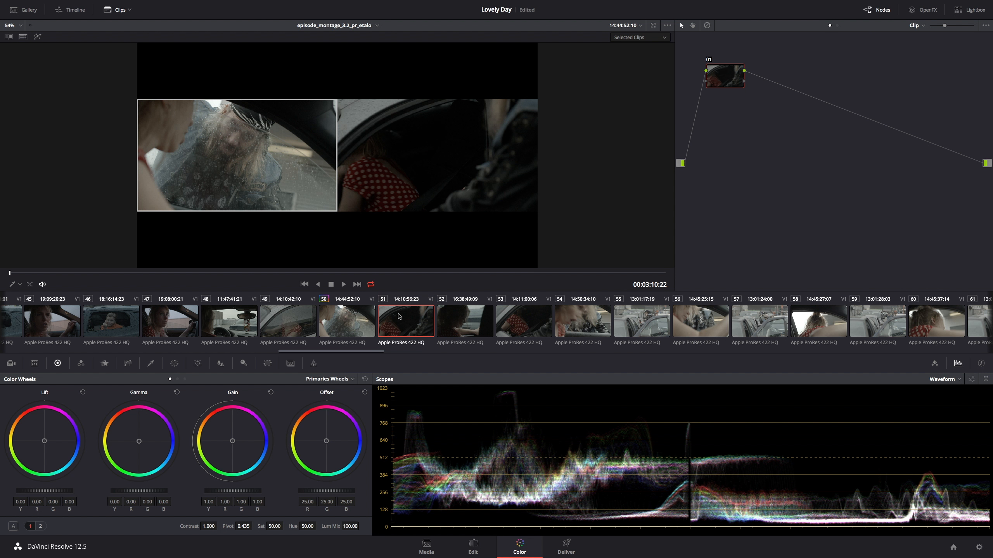
pyautogui.middleClick(341, 317)
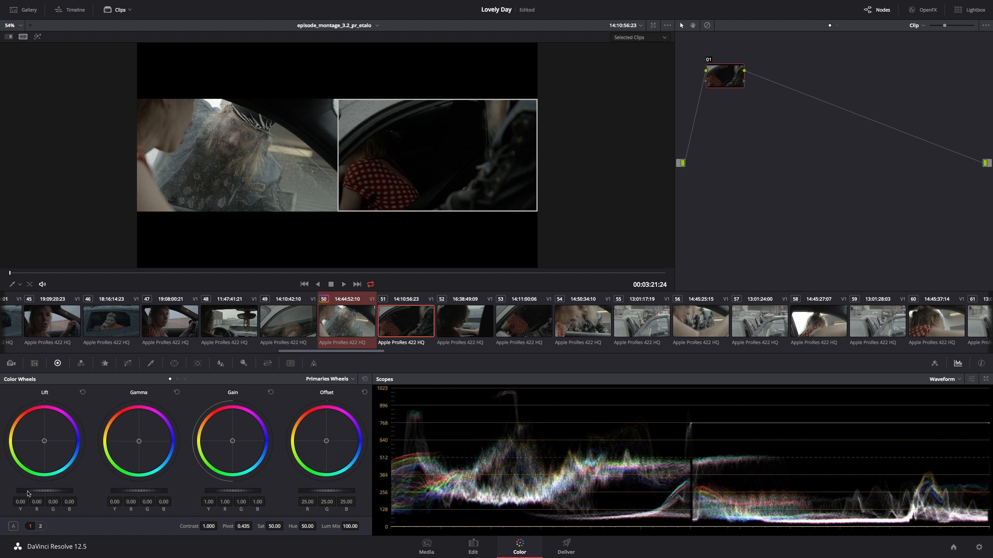
pyautogui.moveTo(47, 490); pyautogui.dragTo(54, 491)
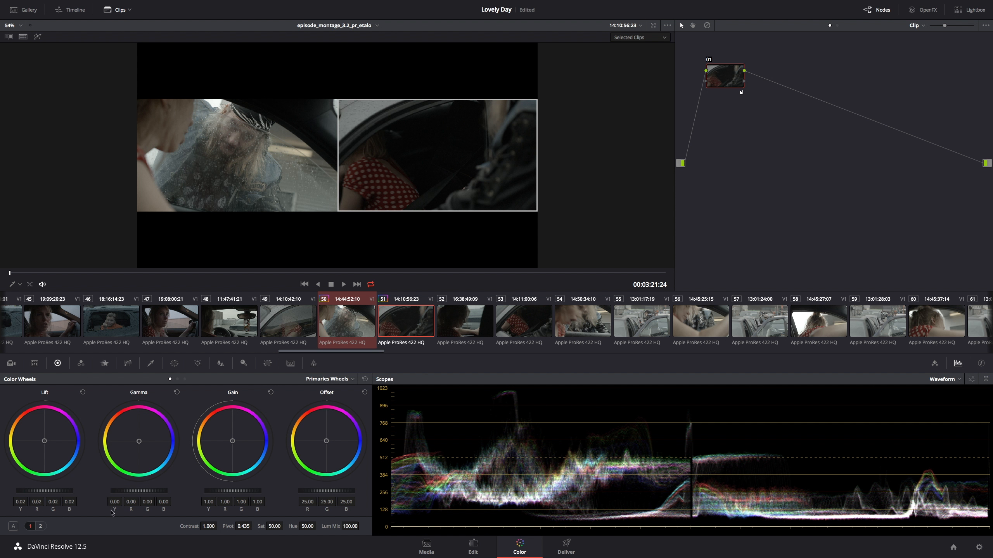
pyautogui.moveTo(43, 491); pyautogui.dragTo(45, 491)
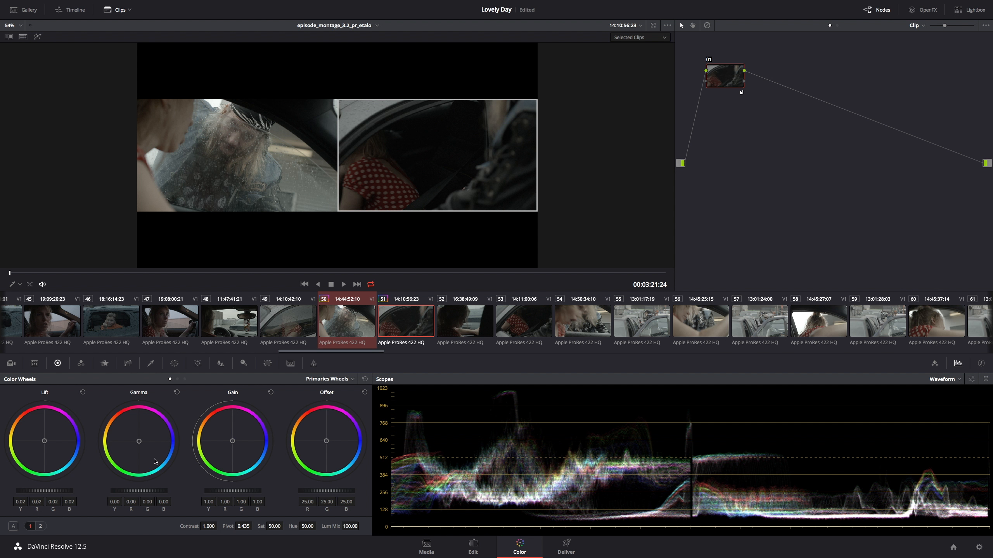
pyautogui.moveTo(138, 491); pyautogui.dragTo(159, 491)
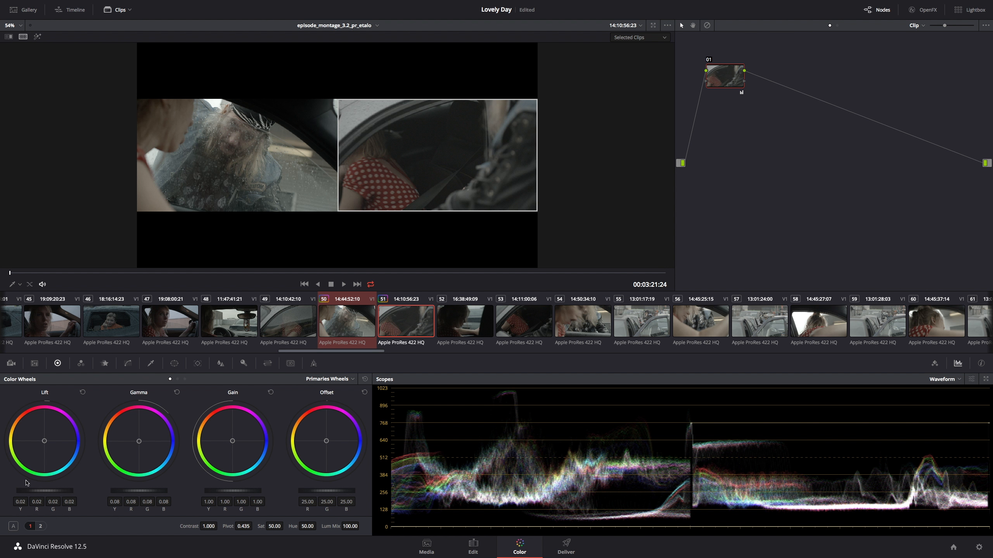
pyautogui.moveTo(45, 490); pyautogui.dragTo(36, 491)
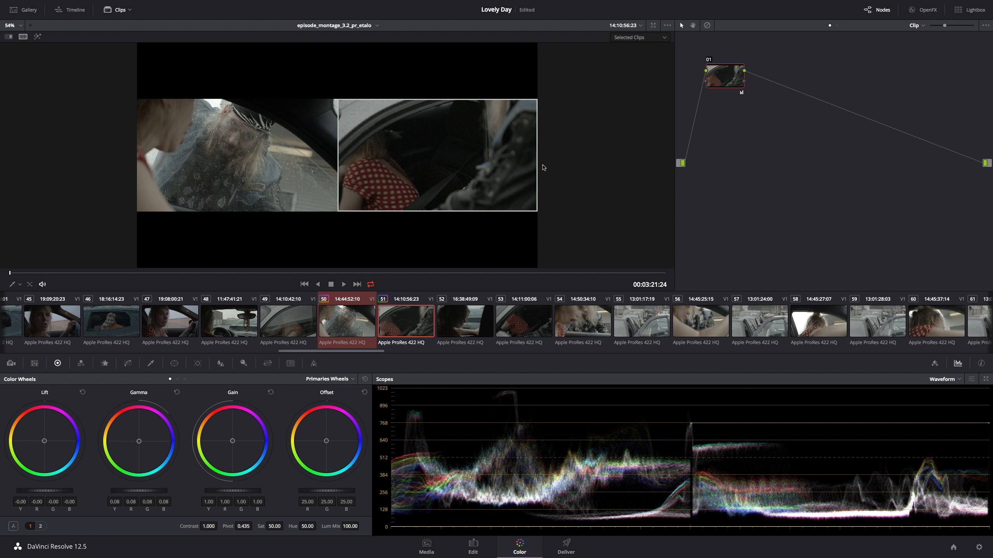
# Turn off the split screen and alternate between clips 50 and 51 at full frame to compare their match.
pyautogui.click(23, 37)
pyautogui.click(340, 315)
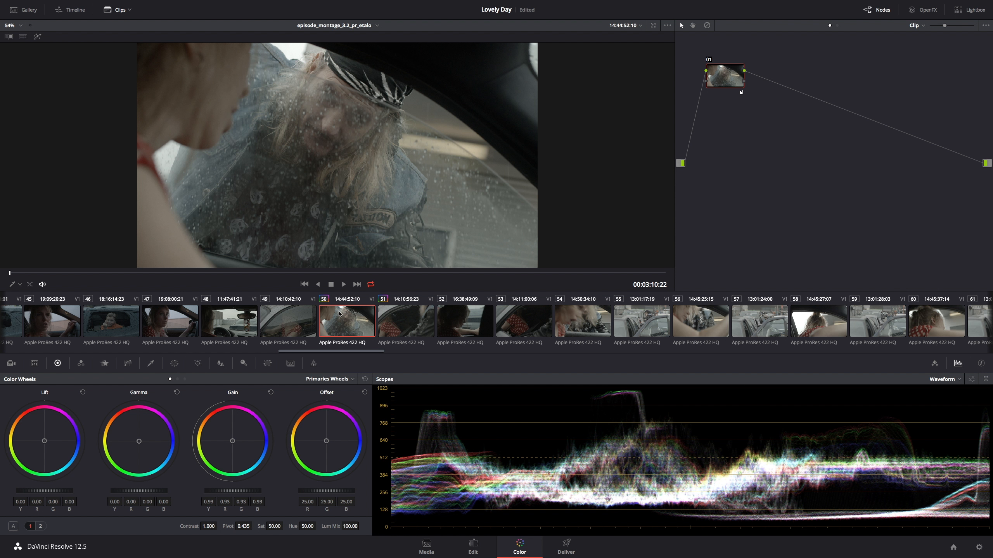
pyautogui.click(407, 315)
pyautogui.click(359, 304)
pyautogui.click(416, 324)
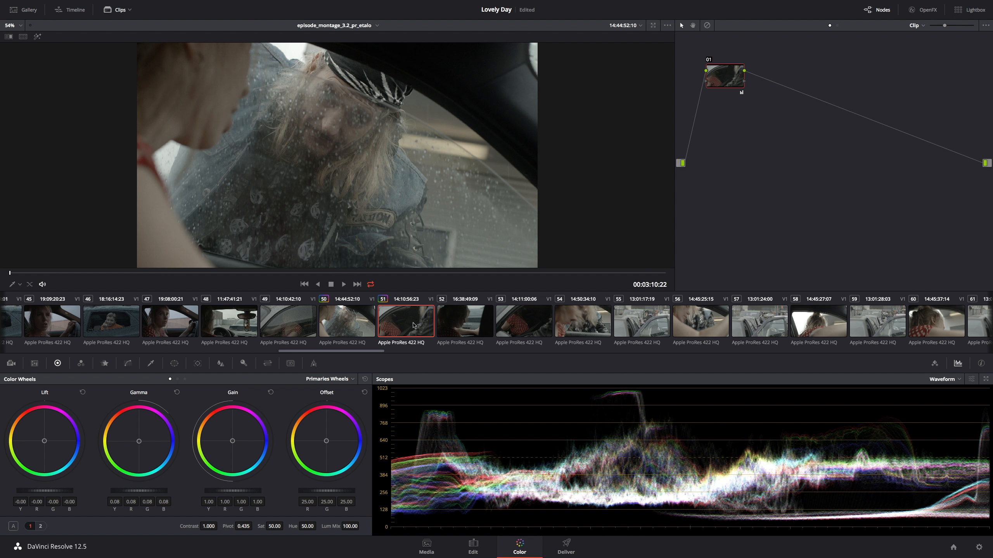
pyautogui.click(342, 322)
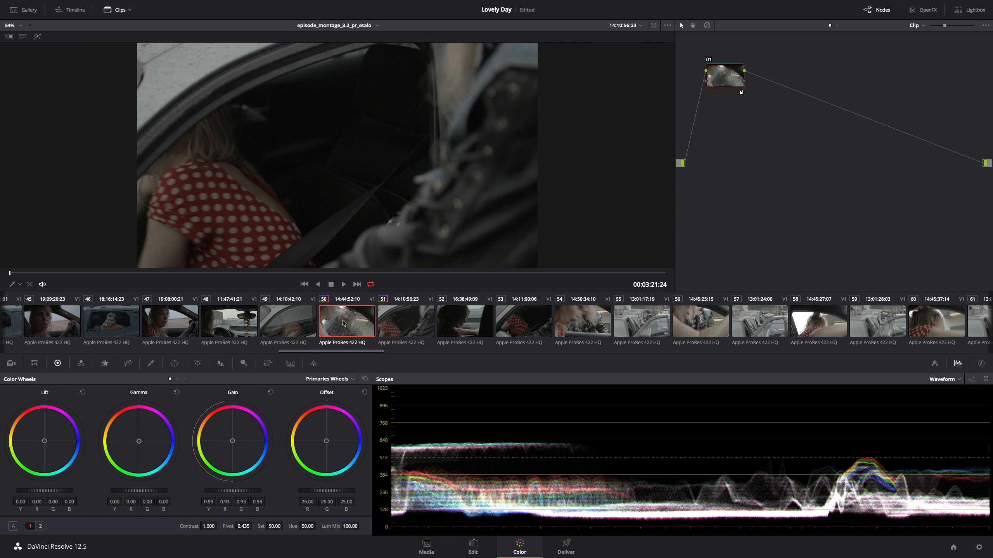
pyautogui.click(408, 321)
pyautogui.click(348, 321)
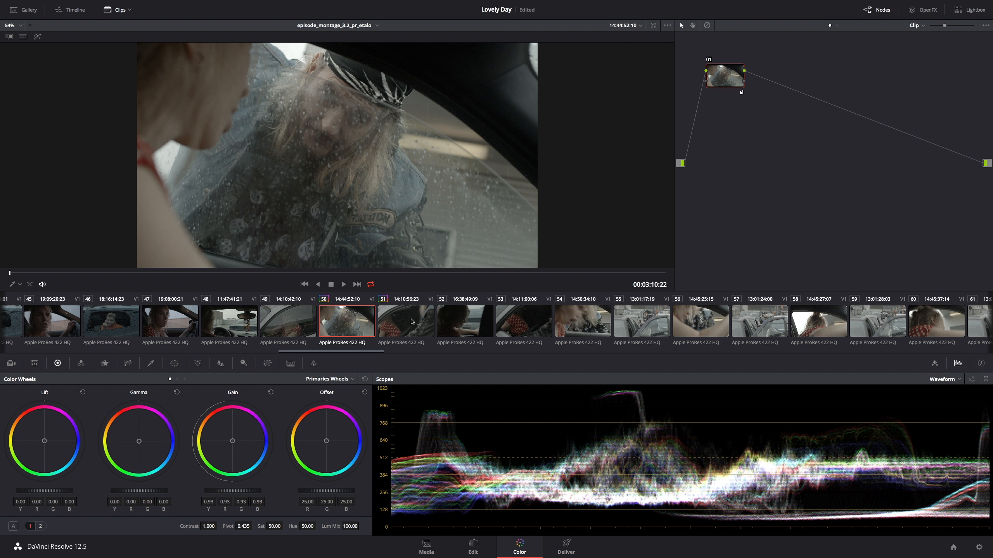
pyautogui.click(412, 322)
pyautogui.click(369, 324)
pyautogui.click(398, 332)
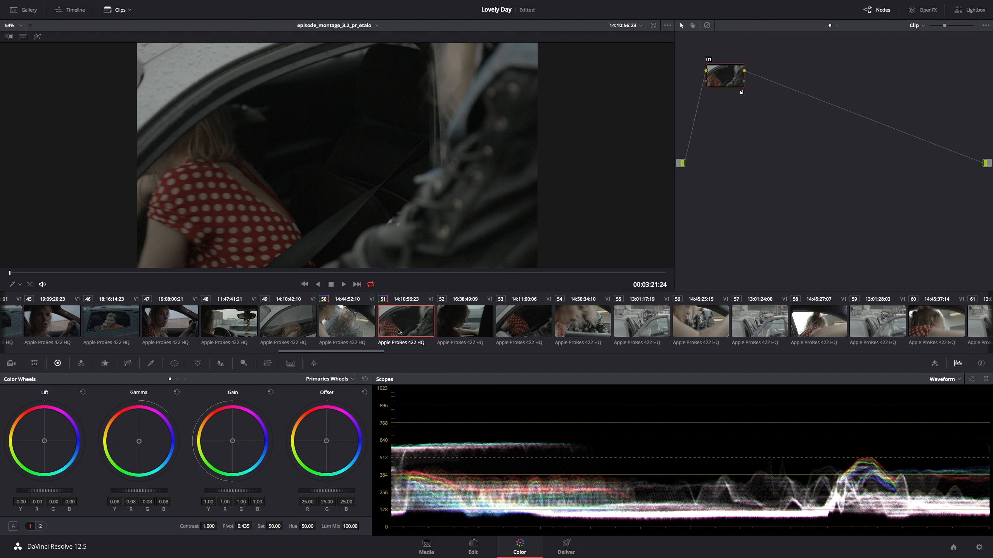
# Bypass clip 51's node 01 to compare the ungraded image with clip 50, and re-enable the node.
pyautogui.click(709, 59)
pyautogui.click(339, 309)
pyautogui.click(382, 323)
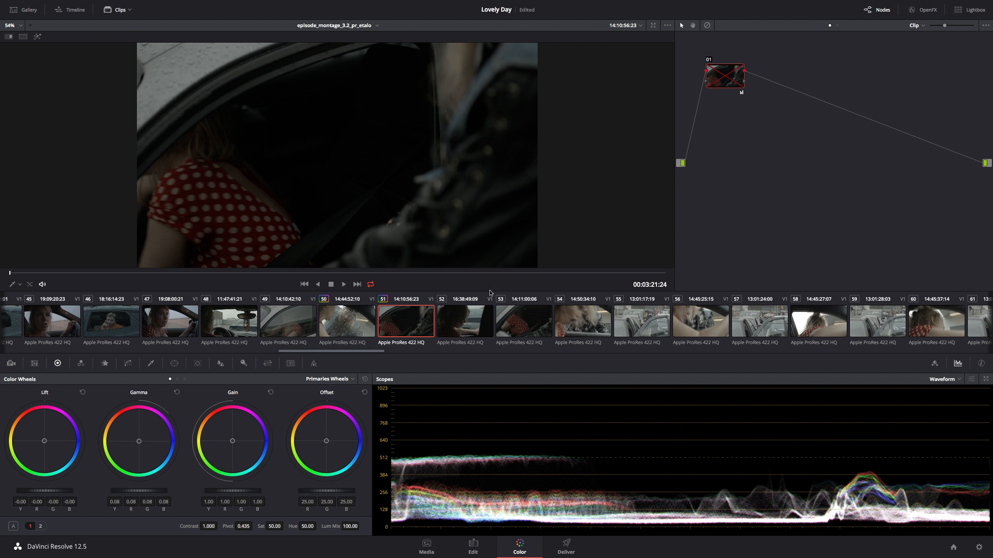
pyautogui.click(708, 60)
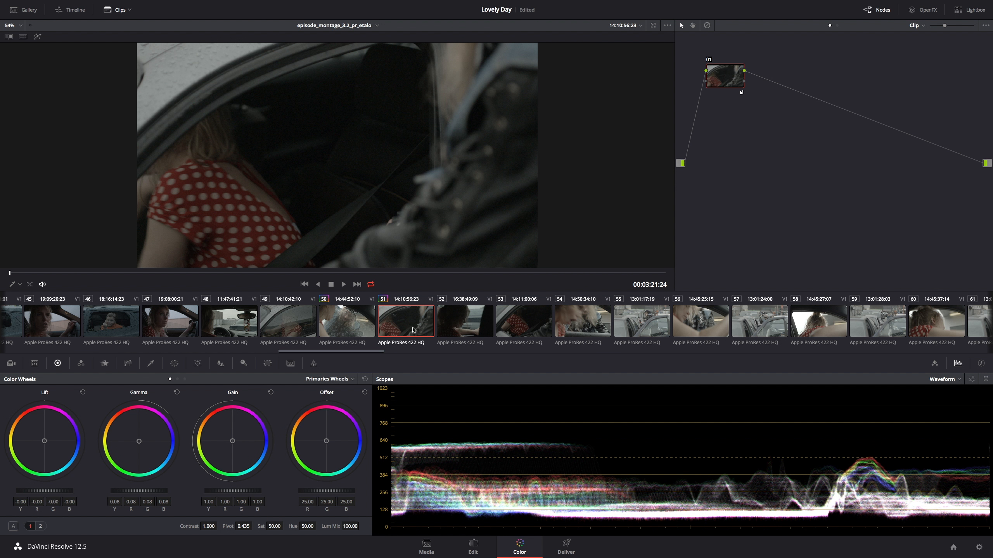
# Fine-tune clip 51's node 01 to lift -0.01, gamma 0.09 and gain 1.19, and add a serial node after it.
pyautogui.click(440, 328)
pyautogui.click(418, 327)
pyautogui.click(364, 326)
pyautogui.click(402, 328)
pyautogui.hotkey('alt', 's')
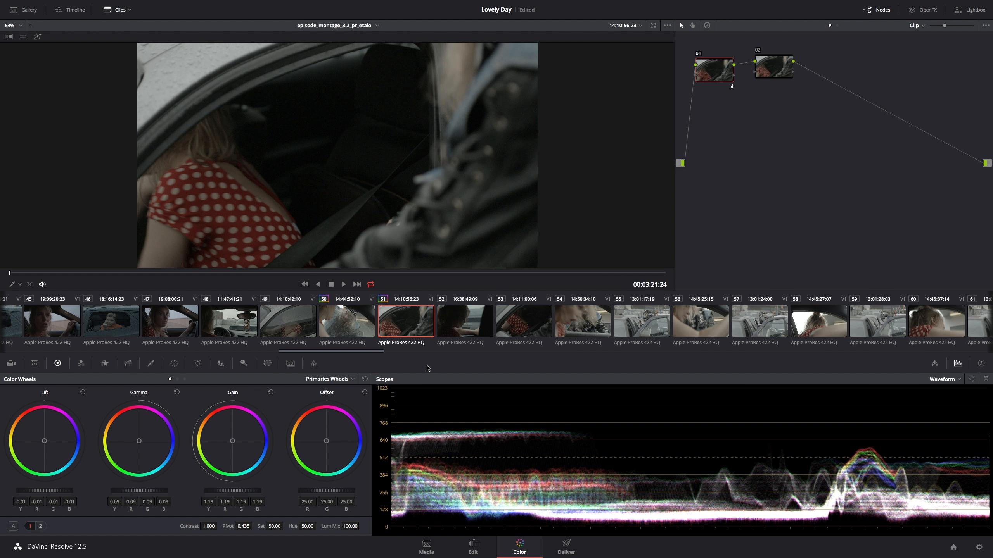
# Reset clip 50's grade to its ungraded state.
pyautogui.click(336, 328)
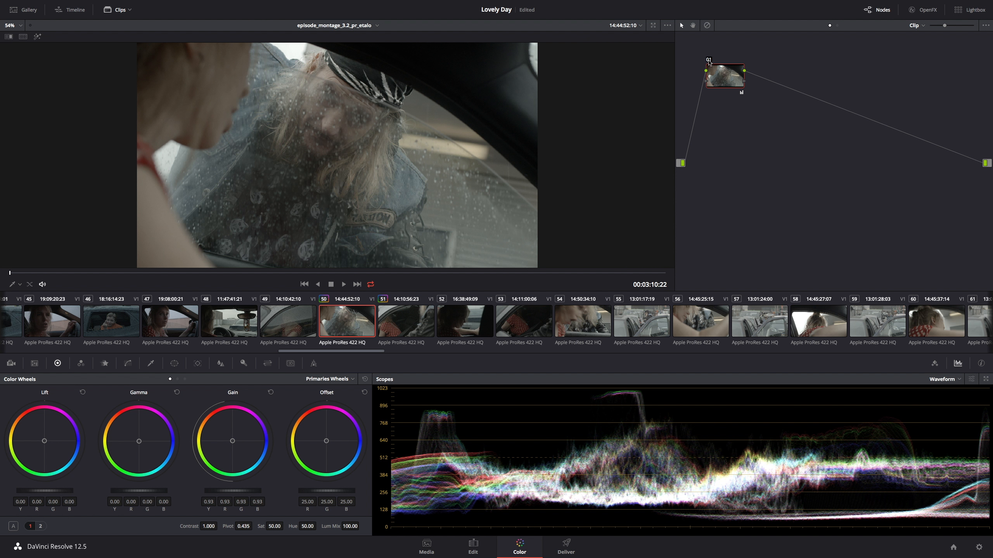
pyautogui.moveTo(294, 3)
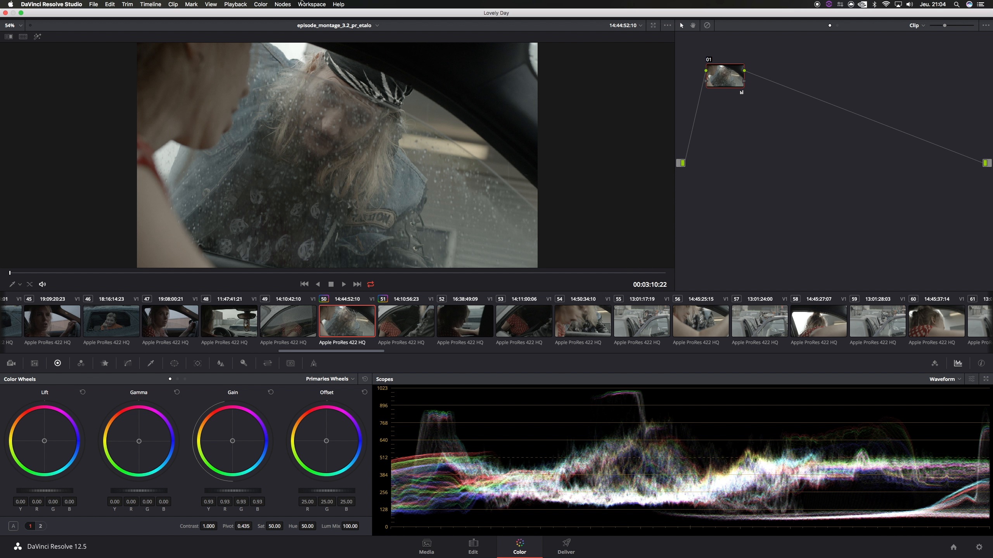
pyautogui.click(260, 4)
pyautogui.click(265, 29)
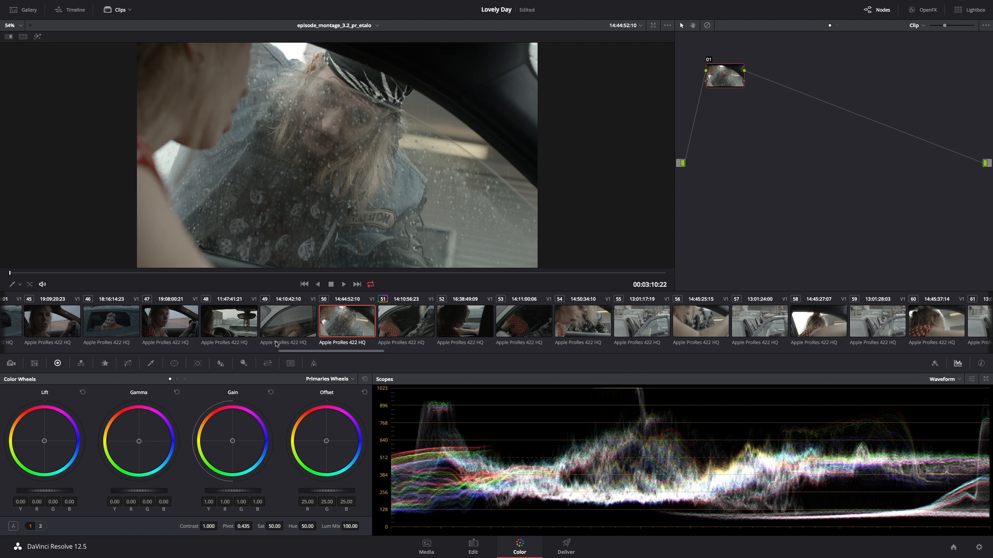
# Compare the graded clip 51 with the ungraded clips 52 and 53.
pyautogui.click(461, 328)
pyautogui.click(415, 330)
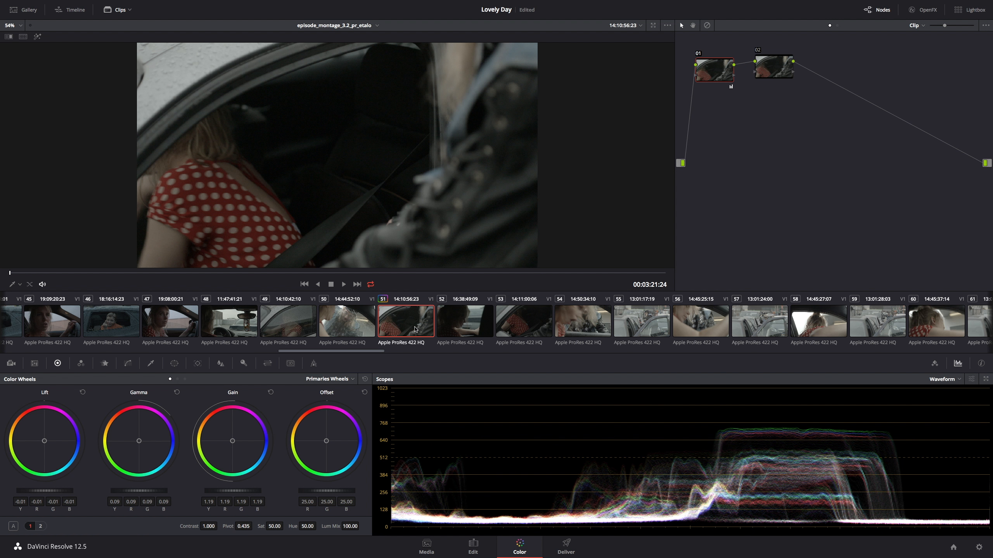
pyautogui.click(474, 326)
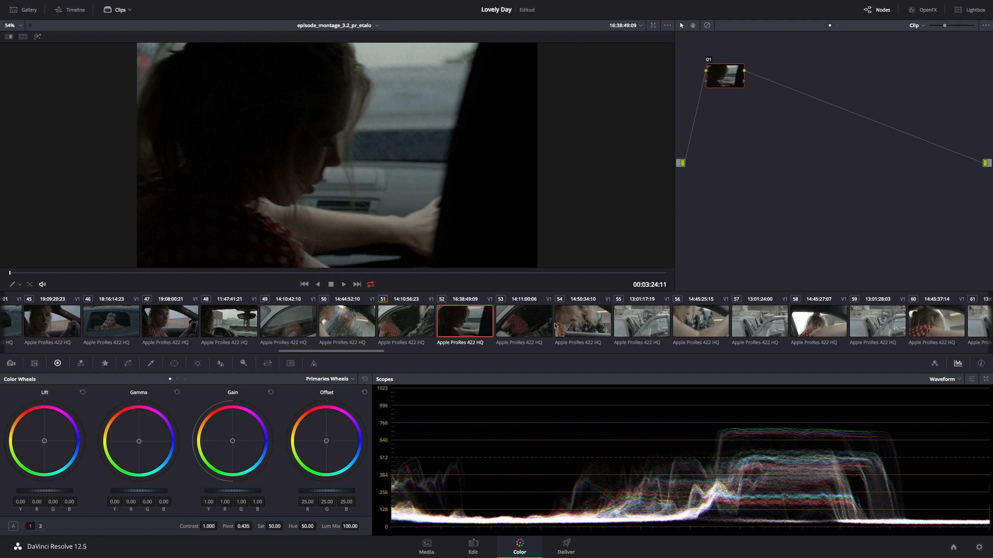
pyautogui.click(546, 327)
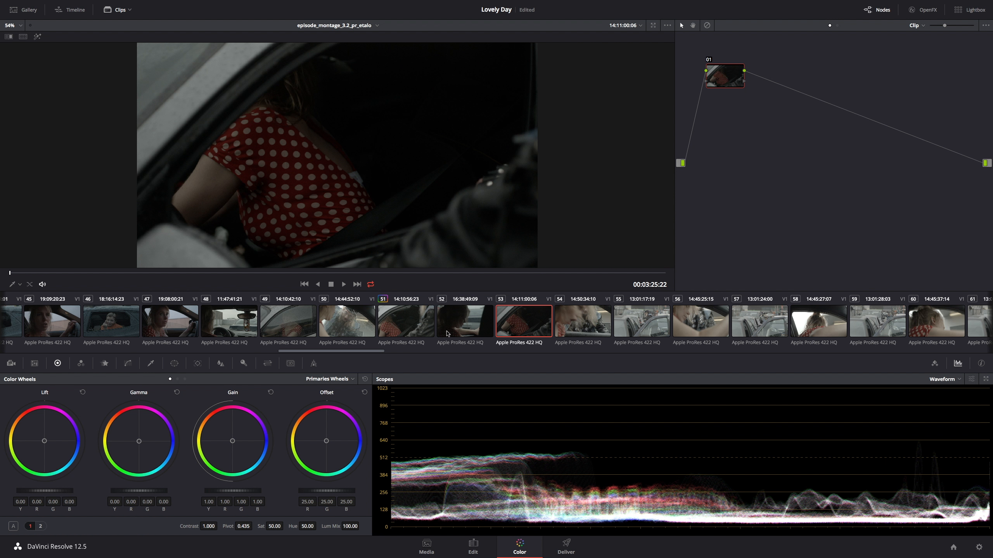
# Apply clip 51's grade to clip 53 with the gain set to 1.15, and compare the result with clips 51 and 49.
pyautogui.middleClick(409, 329)
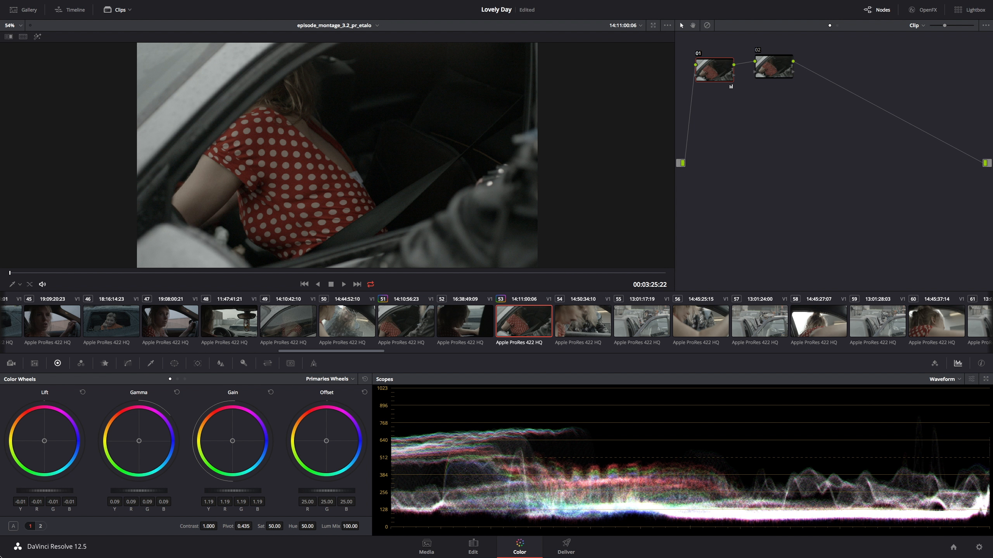
pyautogui.moveTo(233, 491); pyautogui.dragTo(228, 491)
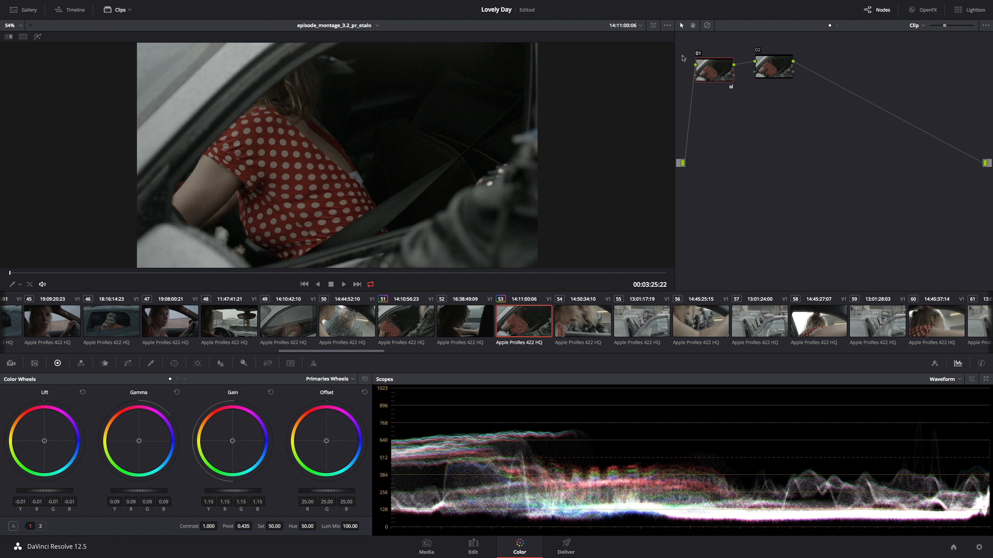
pyautogui.click(697, 54)
pyautogui.click(698, 54)
pyautogui.click(390, 327)
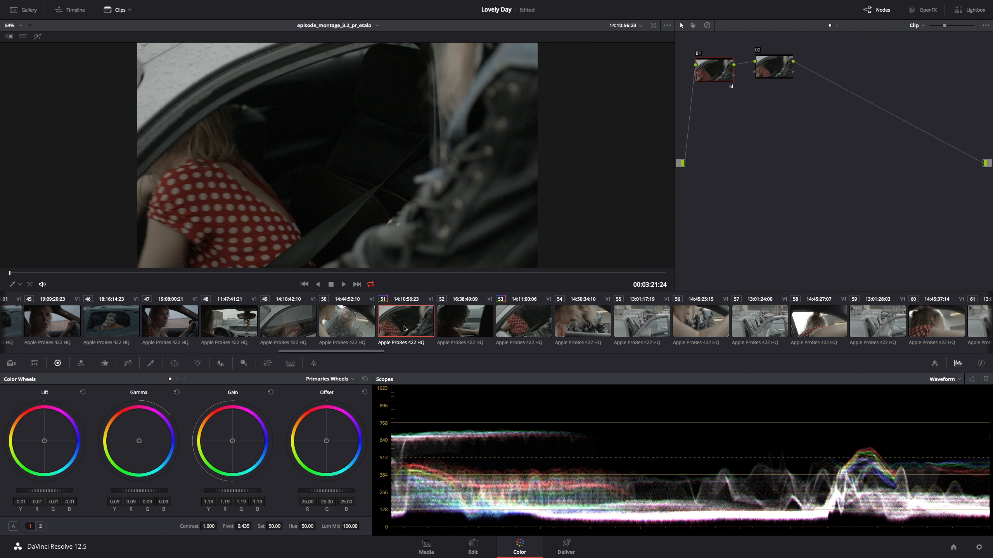
pyautogui.click(290, 327)
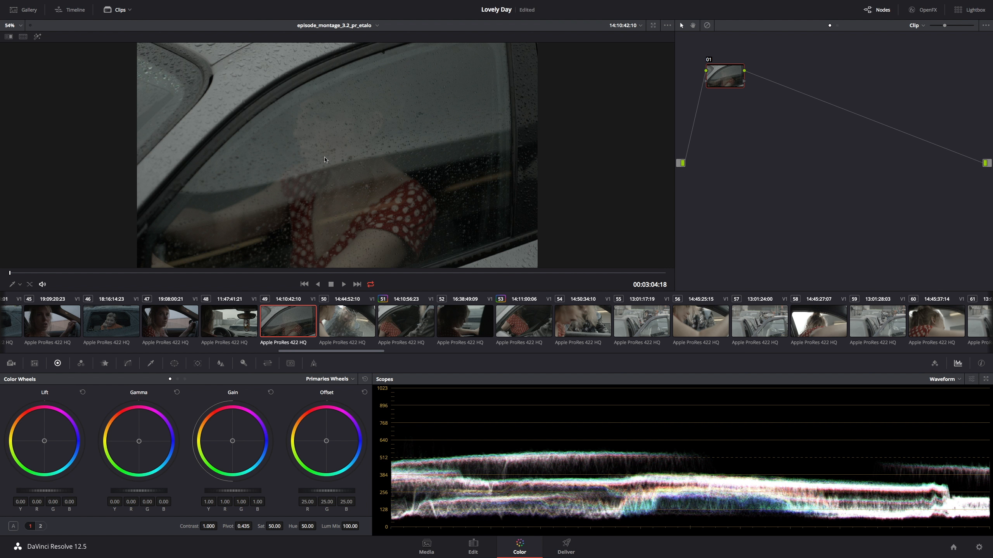
# Show the Gallery and grab a still of clip 51 at 00:03:23:02.
pyautogui.click(404, 329)
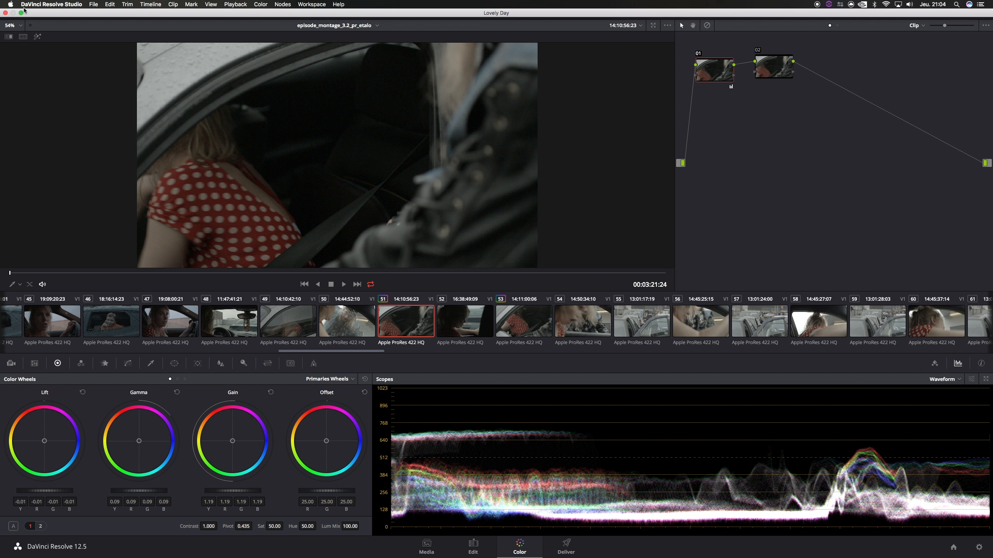
pyautogui.click(24, 10)
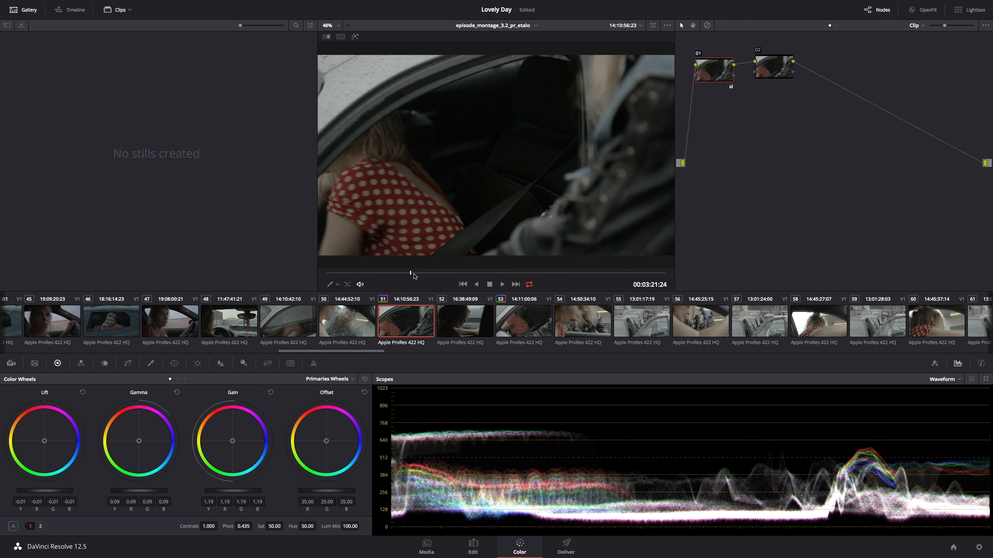
pyautogui.moveTo(415, 277); pyautogui.dragTo(481, 279)
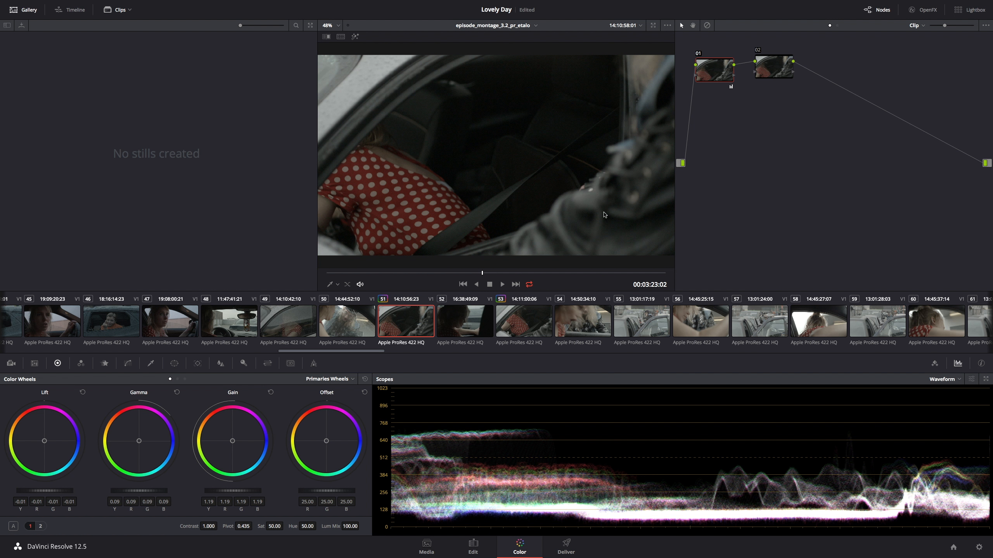
pyautogui.rightClick(486, 157)
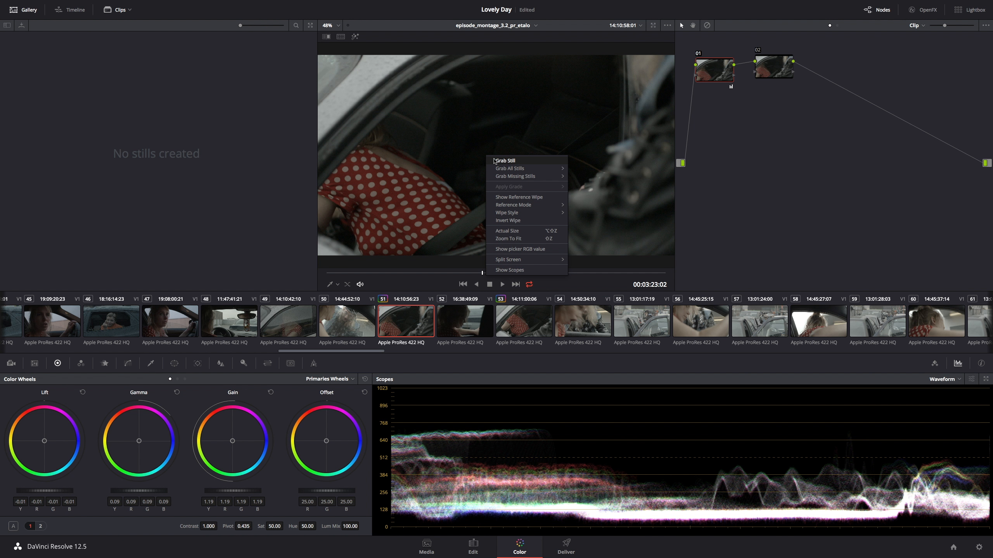
pyautogui.click(495, 161)
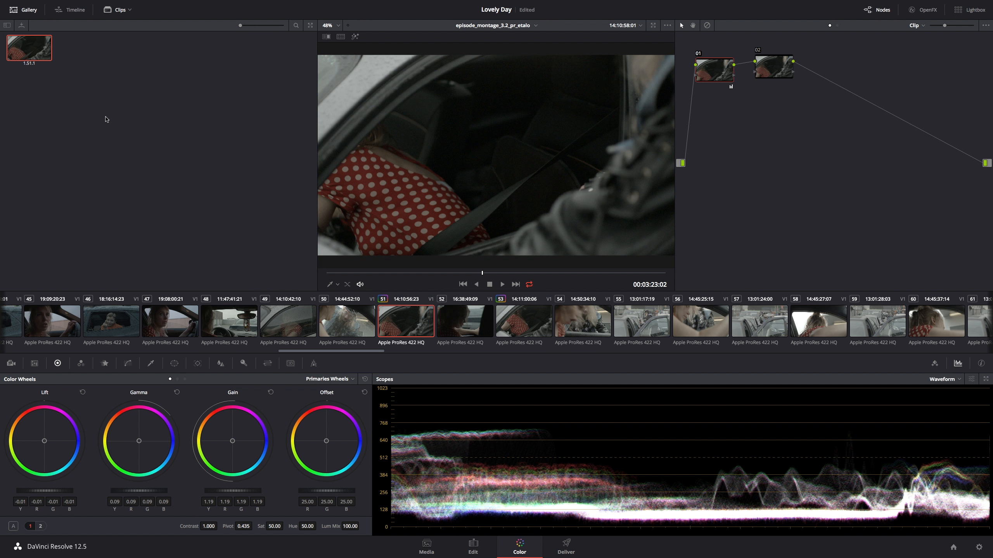
# Wipe clip 54 at 00:03:31:02 against the clip 51 still, with the split running between the two views of the red polka-dot dress.
pyautogui.click(571, 324)
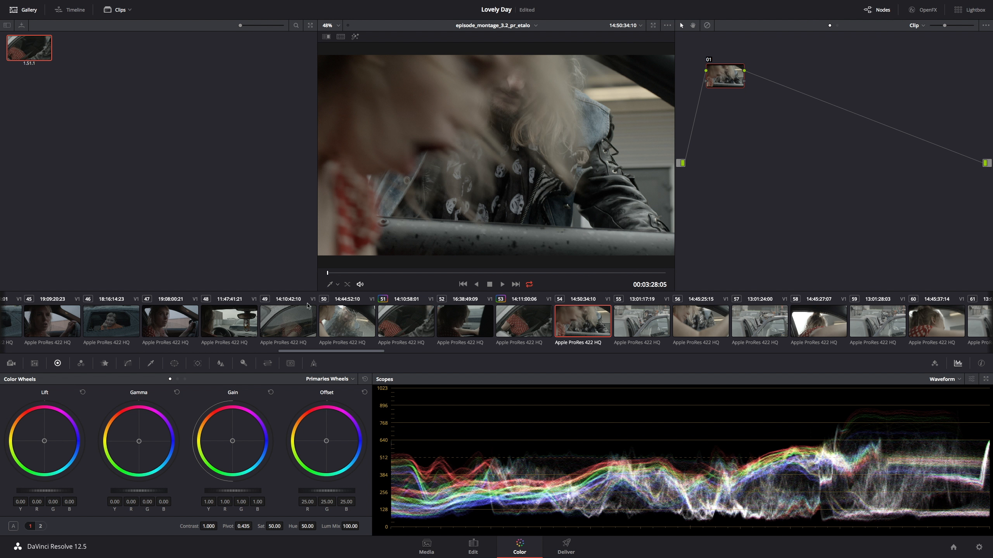
pyautogui.moveTo(358, 273); pyautogui.dragTo(441, 281)
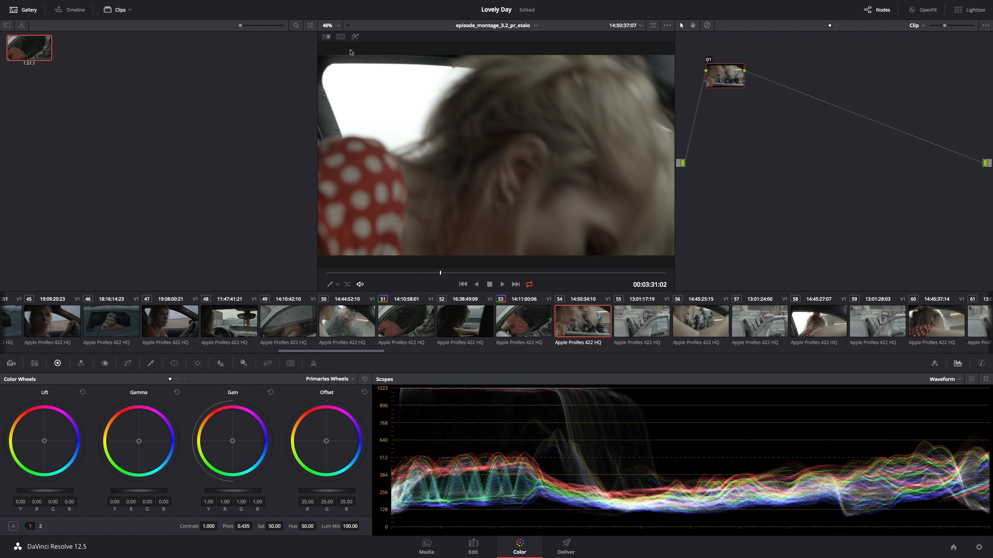
pyautogui.click(326, 36)
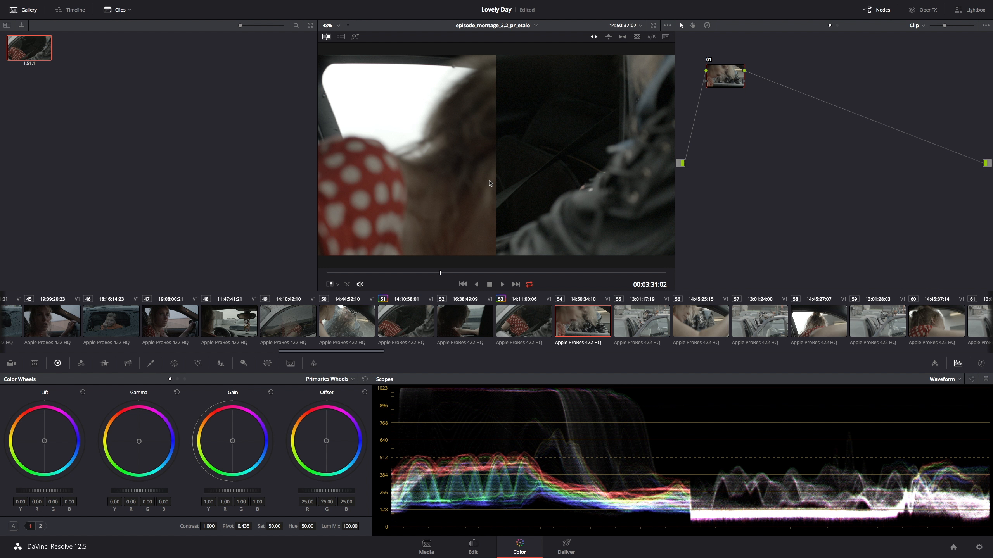
pyautogui.click(326, 37)
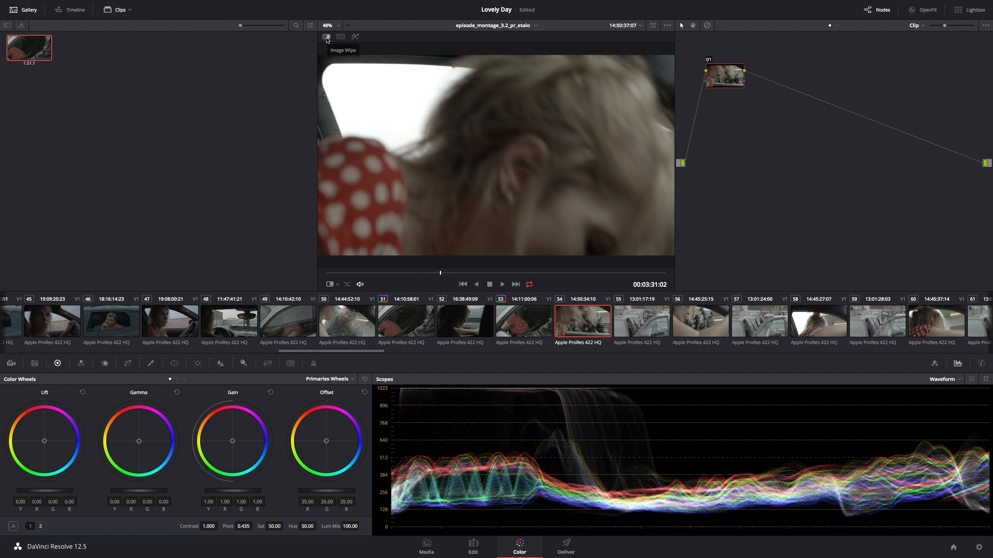
pyautogui.click(326, 38)
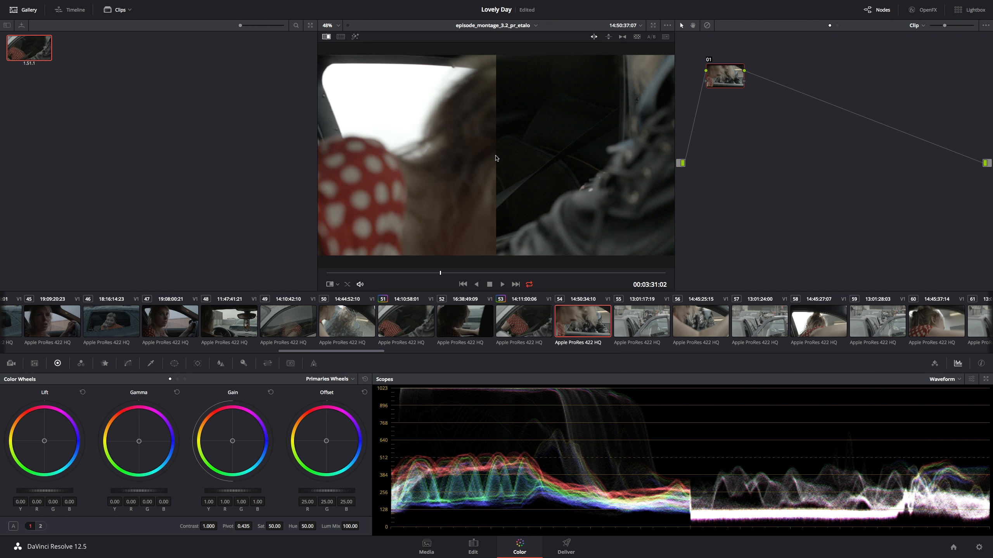
pyautogui.moveTo(496, 156); pyautogui.dragTo(462, 155)
pyautogui.moveTo(405, 151); pyautogui.dragTo(381, 178)
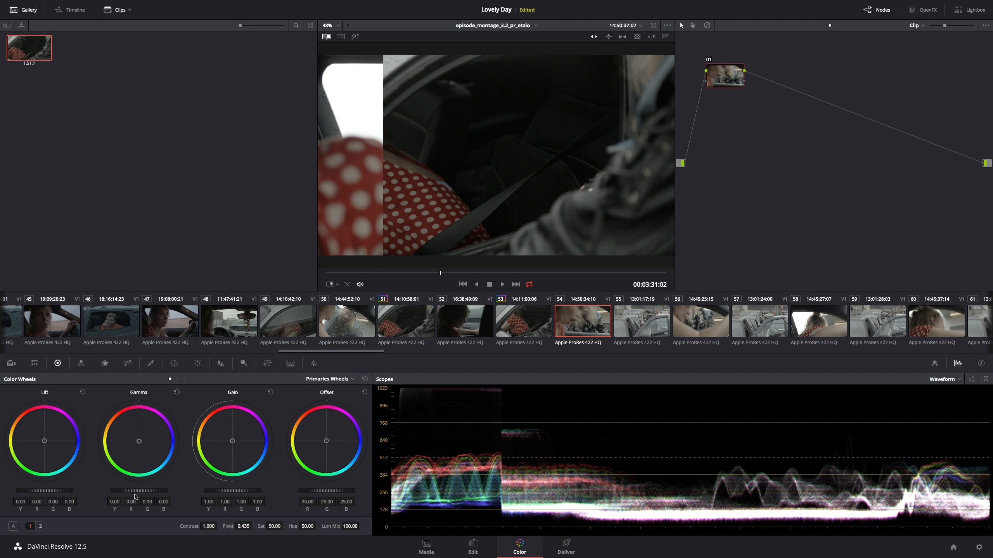
# Set clip 54's gamma to -0.05 to match the dress in the still, and turn off the image wipe.
pyautogui.moveTo(136, 493); pyautogui.dragTo(133, 493)
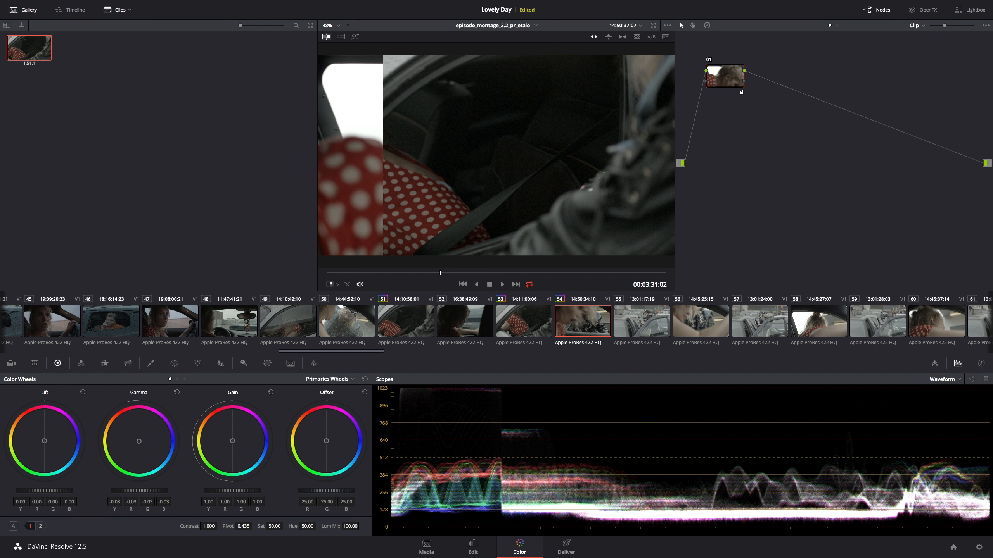
pyautogui.moveTo(139, 491); pyautogui.dragTo(138, 491)
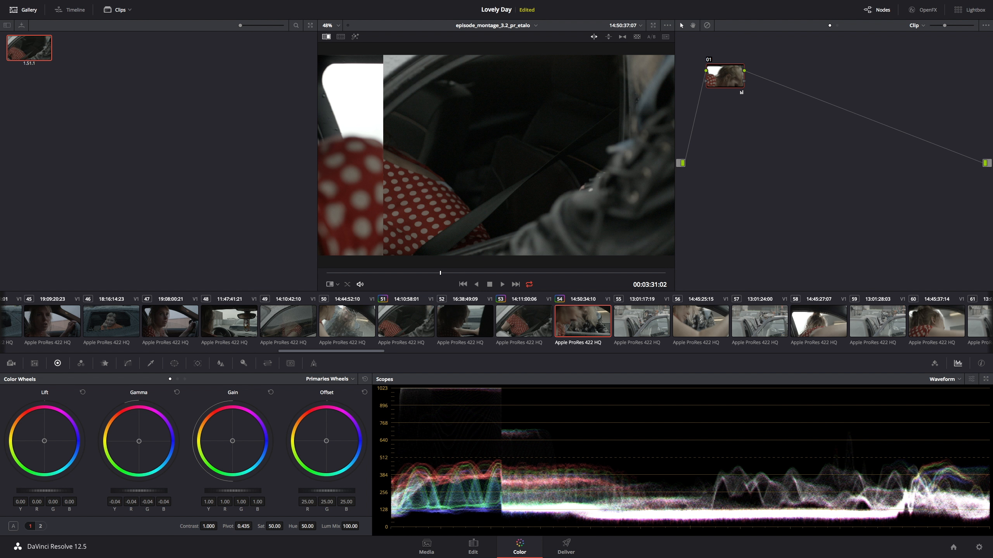
pyautogui.moveTo(139, 490); pyautogui.dragTo(138, 491)
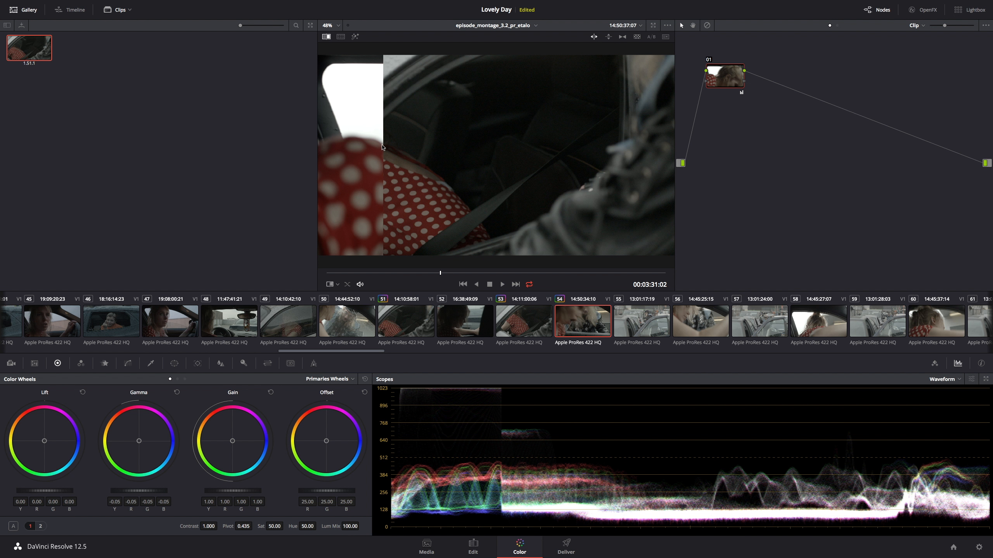
pyautogui.moveTo(385, 145)
pyautogui.mouseDown()
pyautogui.moveTo(544, 142)
pyautogui.moveTo(378, 144)
pyautogui.mouseUp()
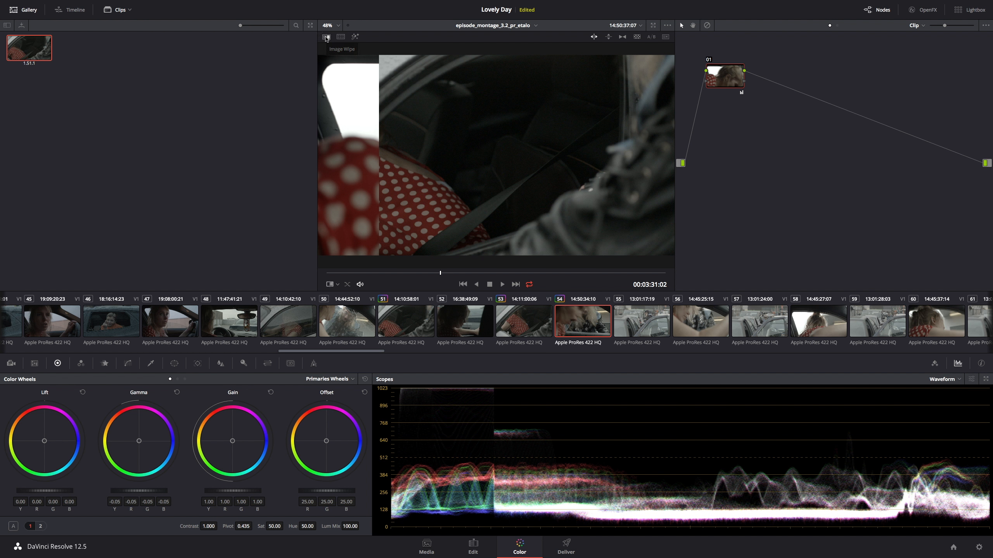
pyautogui.click(326, 37)
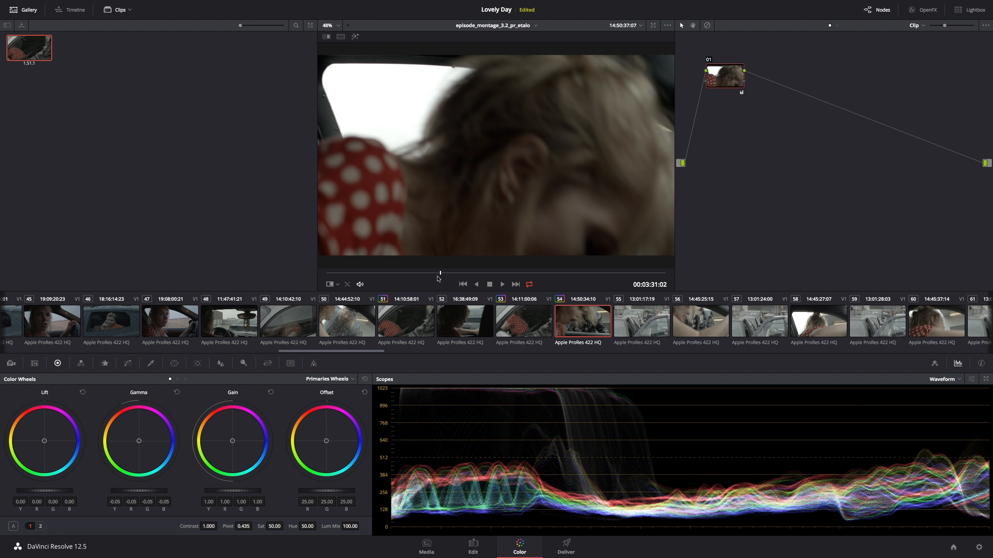
# Review clip 54's grade at other frames and compare its brightness with clips 51 and 53.
pyautogui.click(381, 274)
pyautogui.moveTo(381, 276)
pyautogui.mouseDown()
pyautogui.moveTo(423, 277)
pyautogui.moveTo(394, 276)
pyautogui.mouseUp()
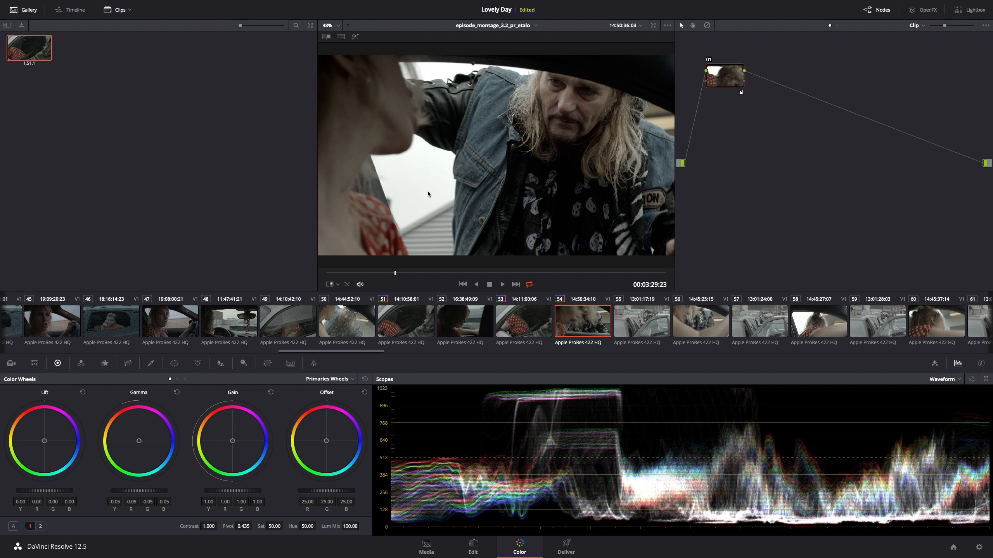
pyautogui.moveTo(393, 273); pyautogui.dragTo(412, 274)
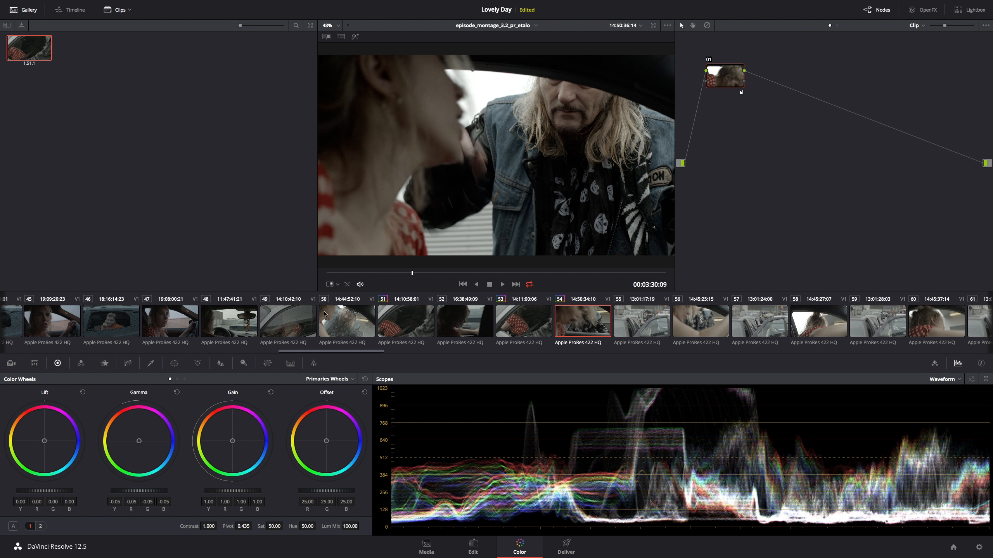
pyautogui.click(406, 319)
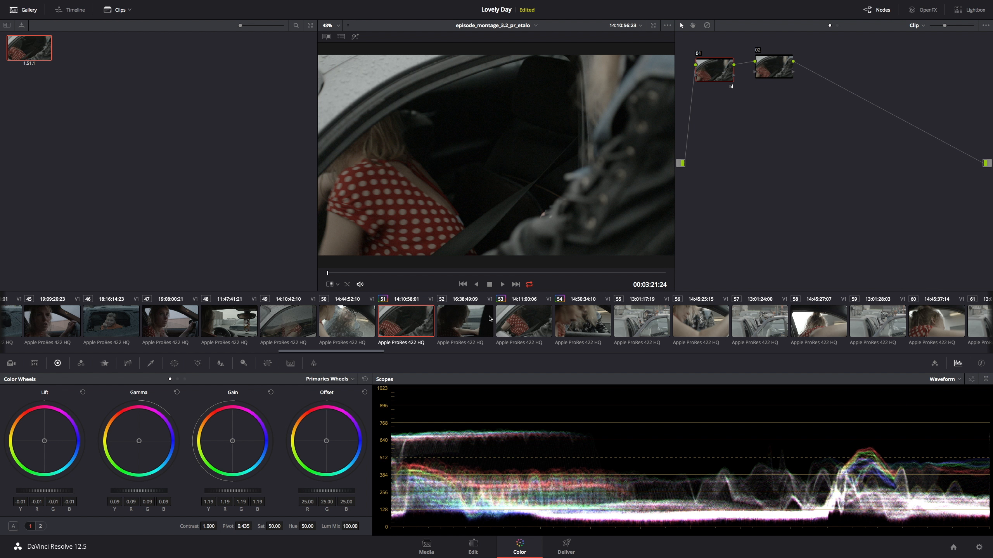
pyautogui.click(513, 322)
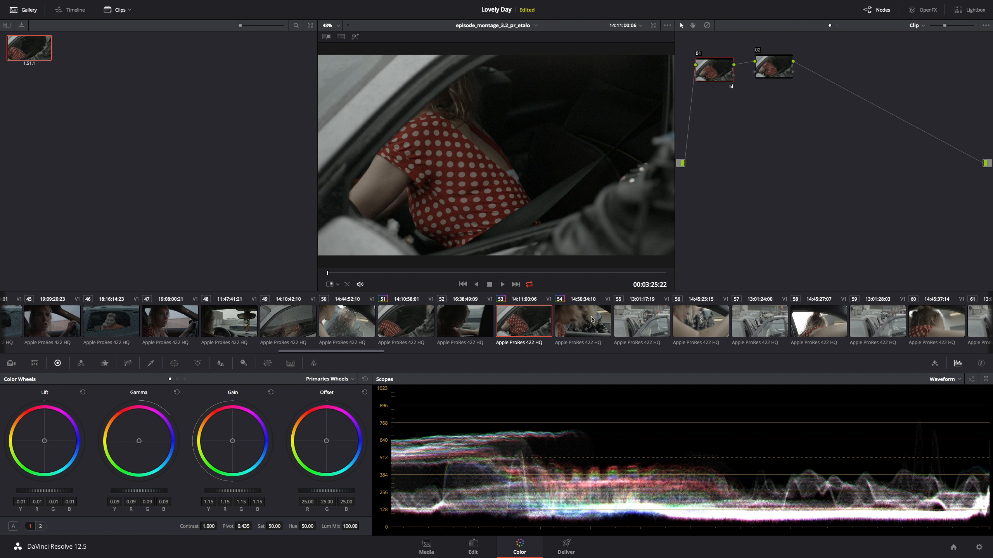
pyautogui.click(592, 319)
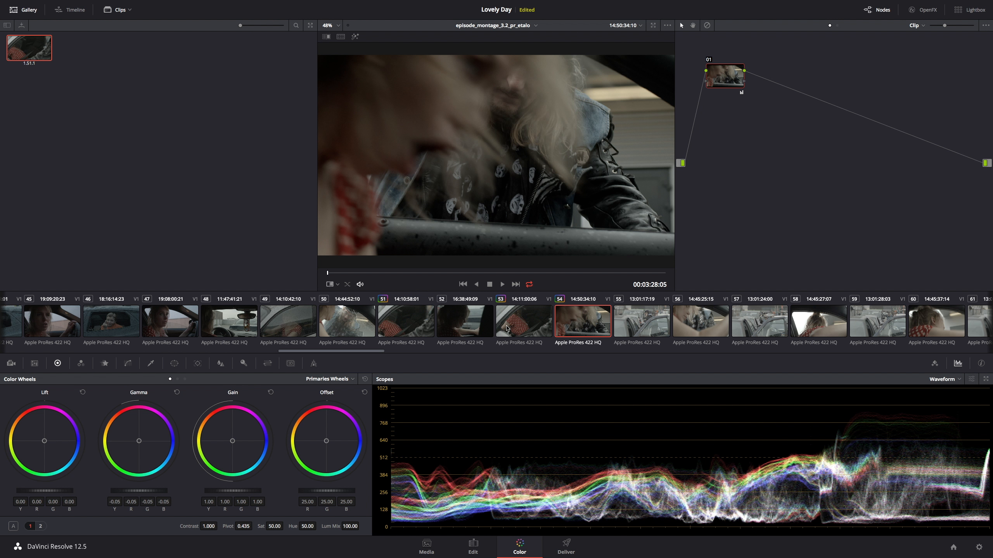
pyautogui.click(507, 326)
pyautogui.click(581, 328)
pyautogui.click(526, 328)
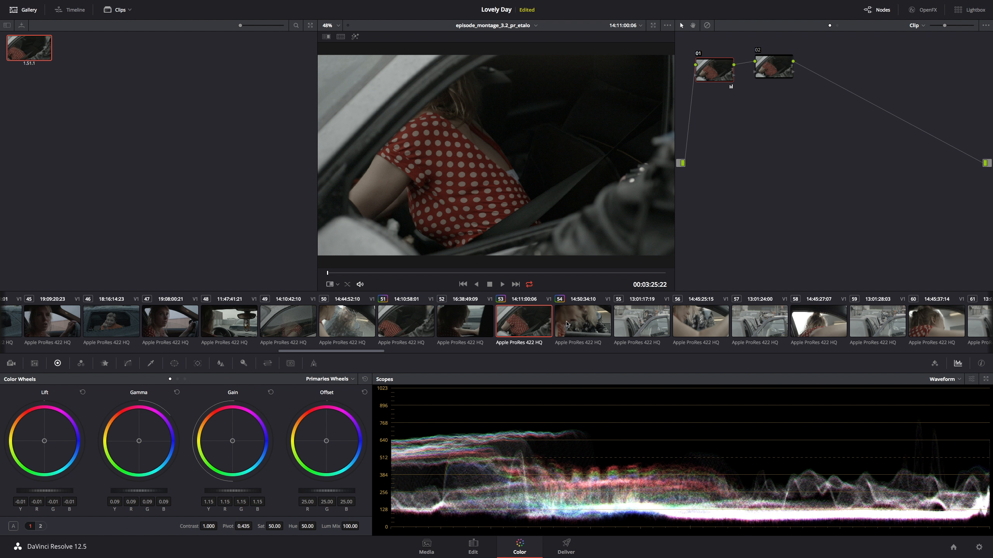
pyautogui.click(583, 319)
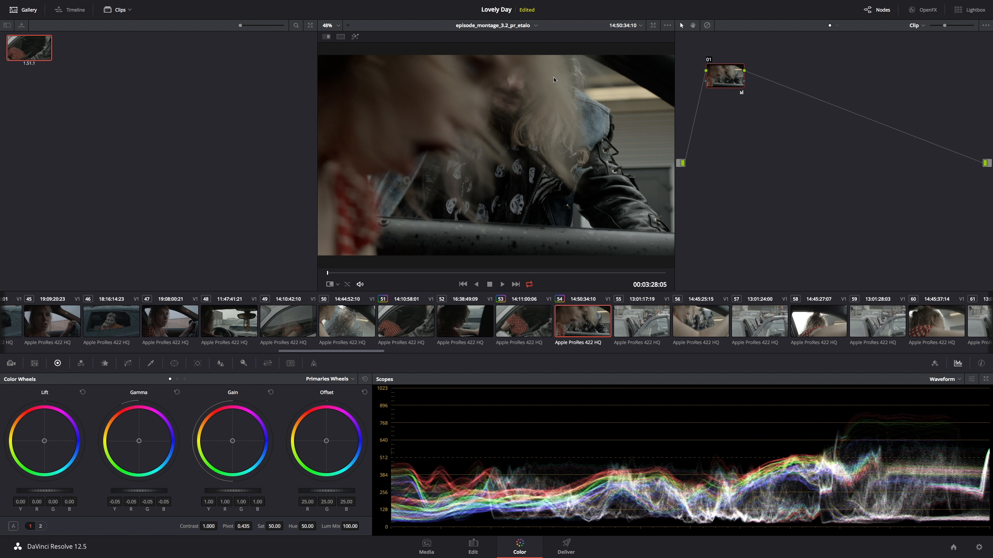
# Compare clip 54 at 00:03:28:08 with the still, moving the vertical wipe line until the man is fully uncovered.
pyautogui.click(432, 274)
pyautogui.moveTo(427, 277); pyautogui.dragTo(330, 276)
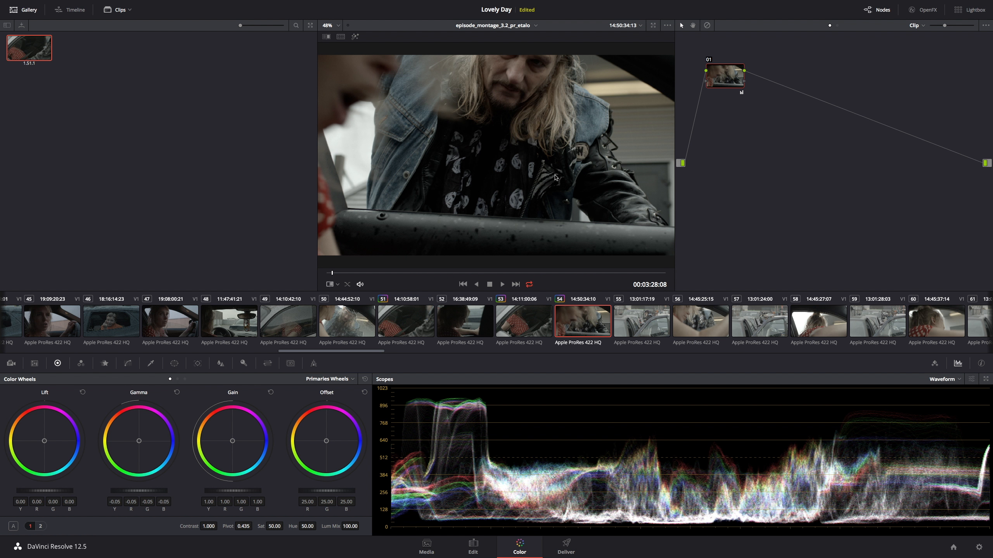
pyautogui.click(326, 38)
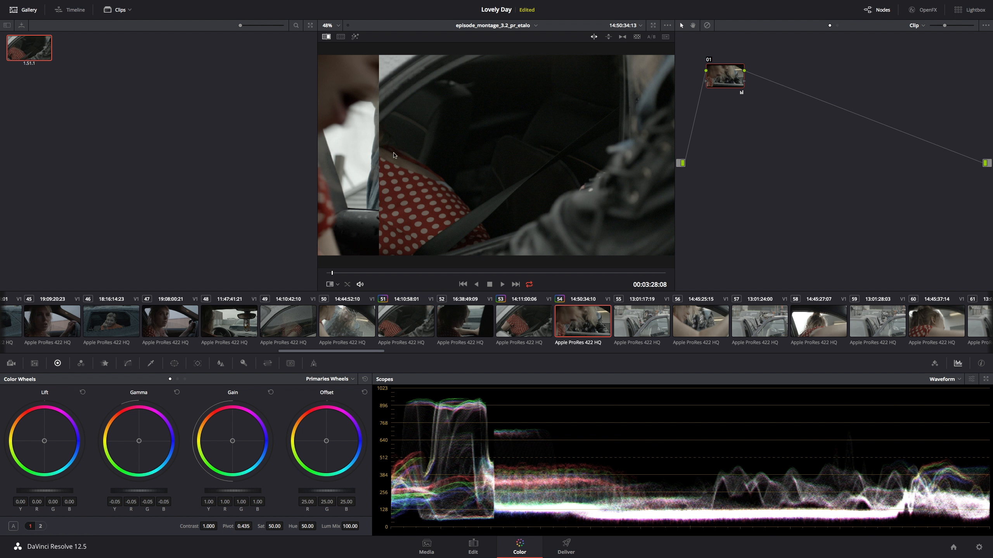
pyautogui.moveTo(380, 151); pyautogui.dragTo(611, 141)
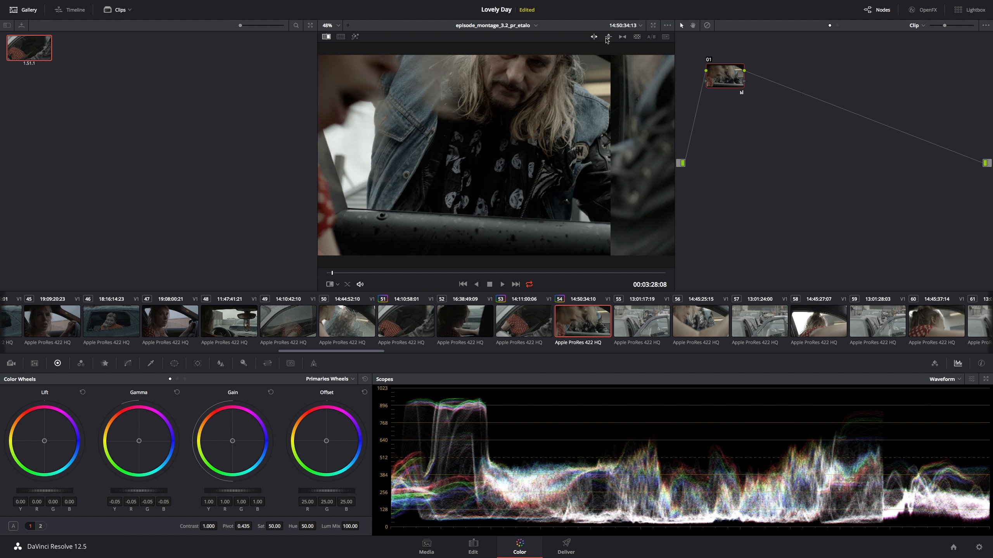
# Compare clip 54 with the still using a horizontal wipe line below the middle of the frame, and switch to the blended wipe style.
pyautogui.click(607, 37)
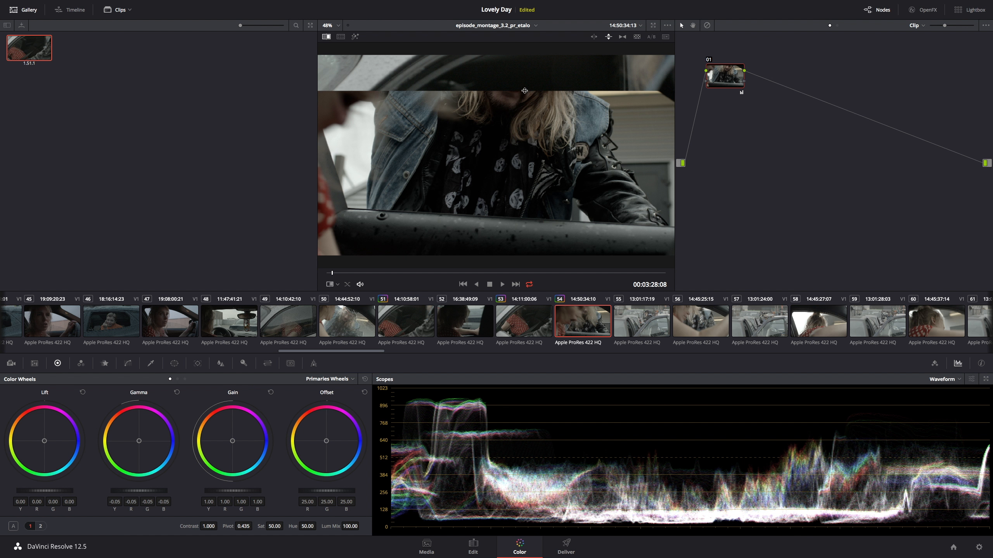
pyautogui.moveTo(525, 92); pyautogui.dragTo(526, 186)
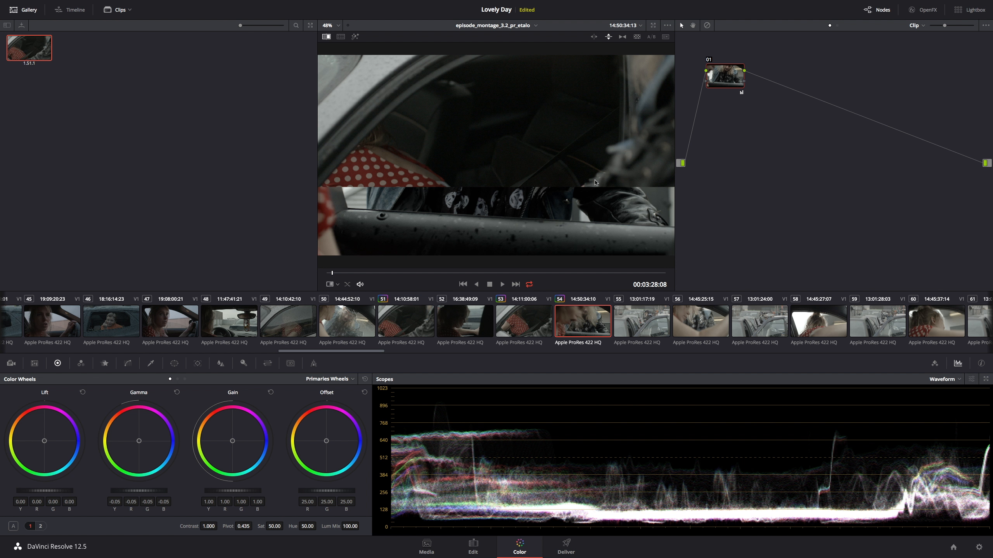
pyautogui.moveTo(531, 186); pyautogui.dragTo(558, 186)
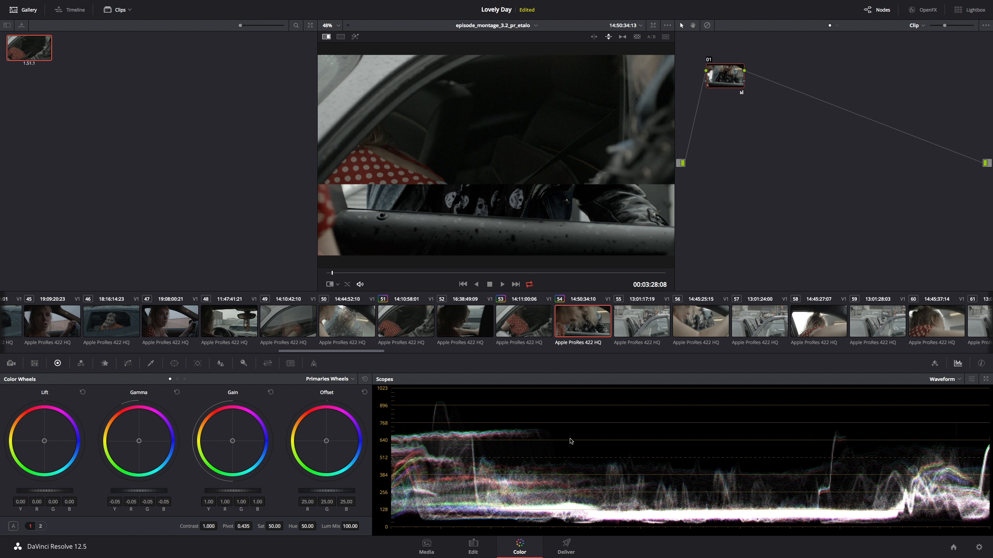
pyautogui.moveTo(547, 191)
pyautogui.mouseDown()
pyautogui.moveTo(547, 214)
pyautogui.moveTo(551, 117)
pyautogui.moveTo(548, 186)
pyautogui.mouseUp()
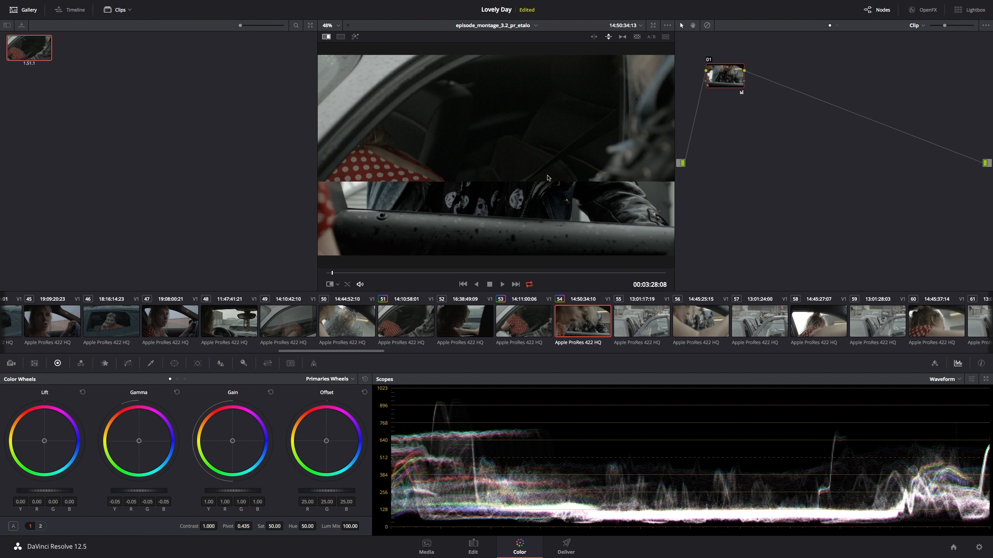
pyautogui.click(622, 37)
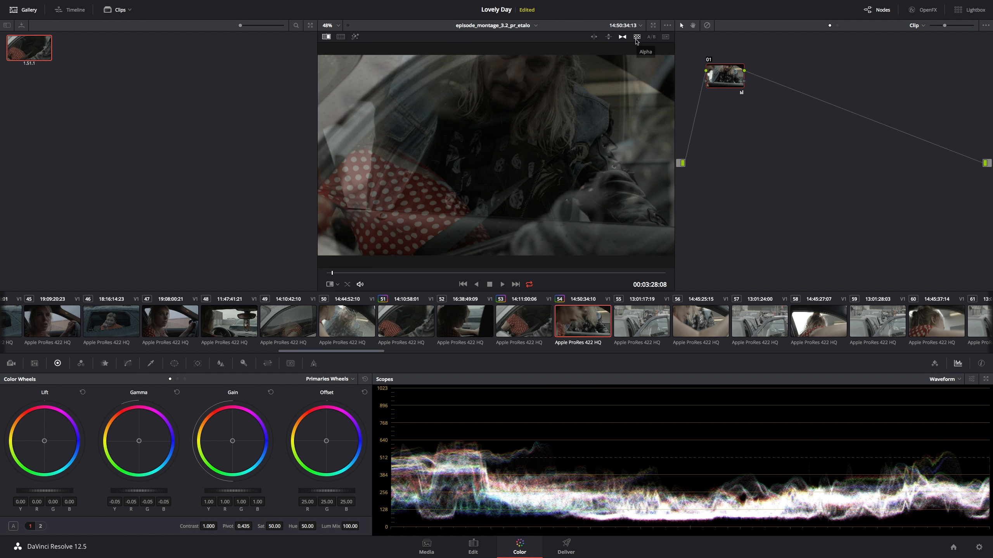
# Compare clip 54 with the still using the Alpha wipe and a vertical wipe near the middle, and turn off the image wipe.
pyautogui.click(635, 39)
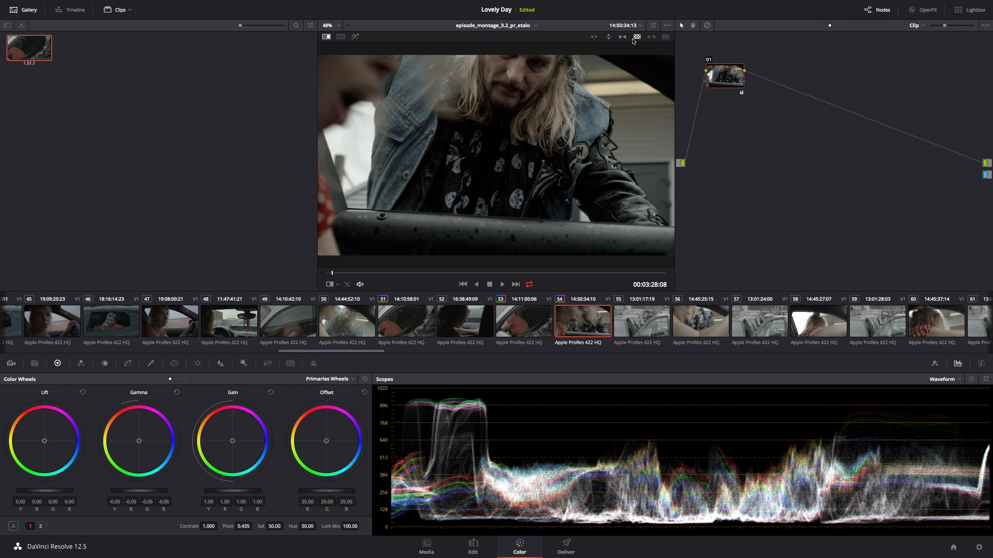
pyautogui.hotkey('ctrl', 'w')
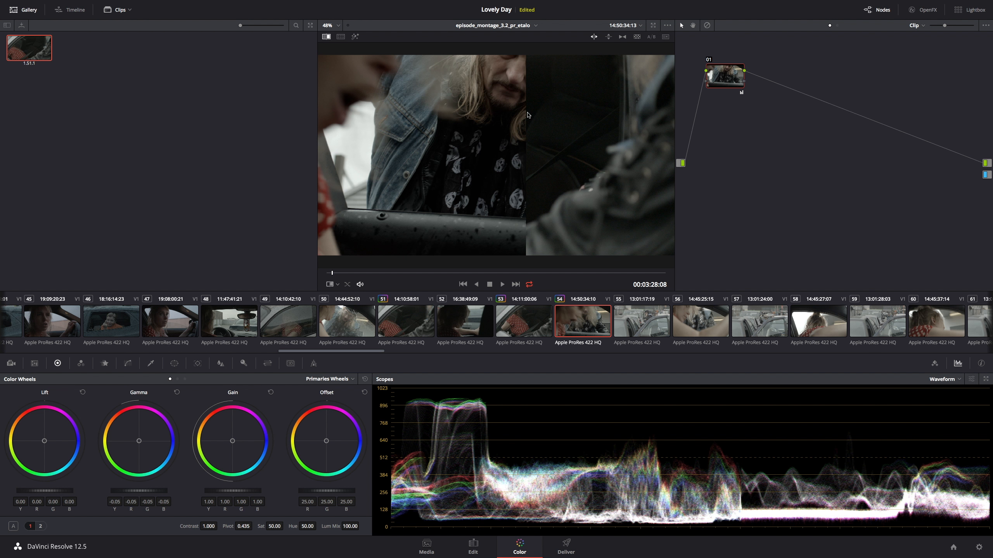
pyautogui.moveTo(526, 114); pyautogui.dragTo(511, 127)
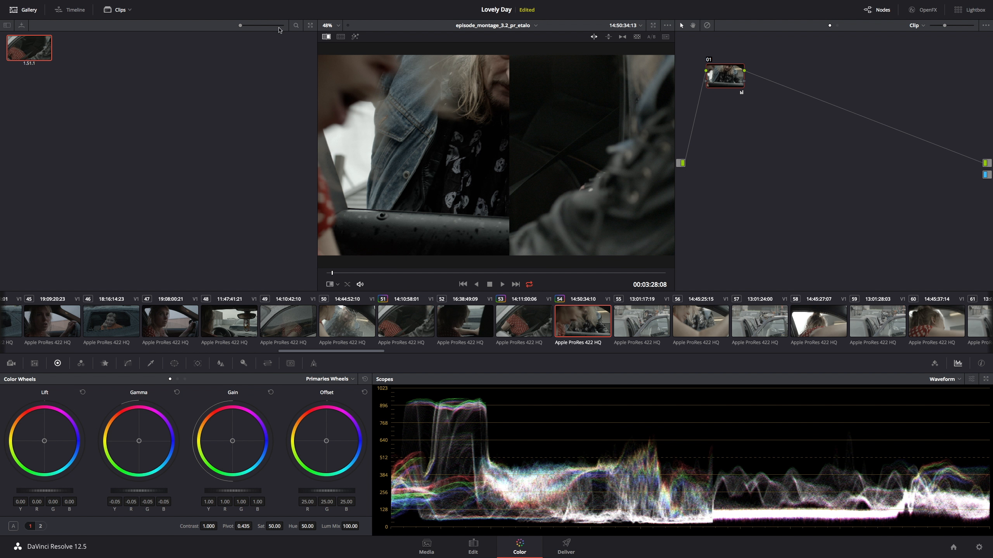
pyautogui.click(326, 37)
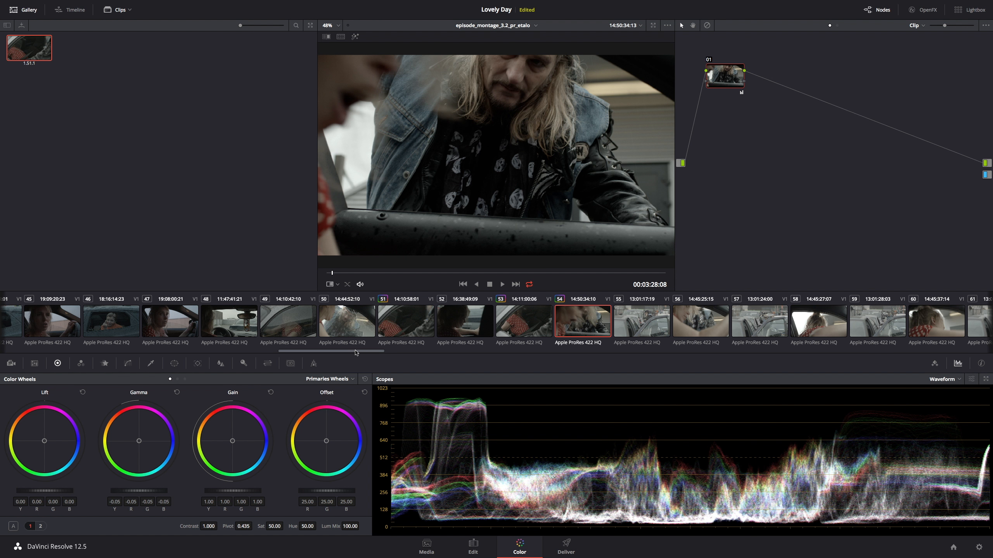
# Open clip 94 of the red-haired woman, add a second serial node, and label the first node Luma.
pyautogui.moveTo(356, 352); pyautogui.dragTo(637, 360)
pyautogui.click(371, 326)
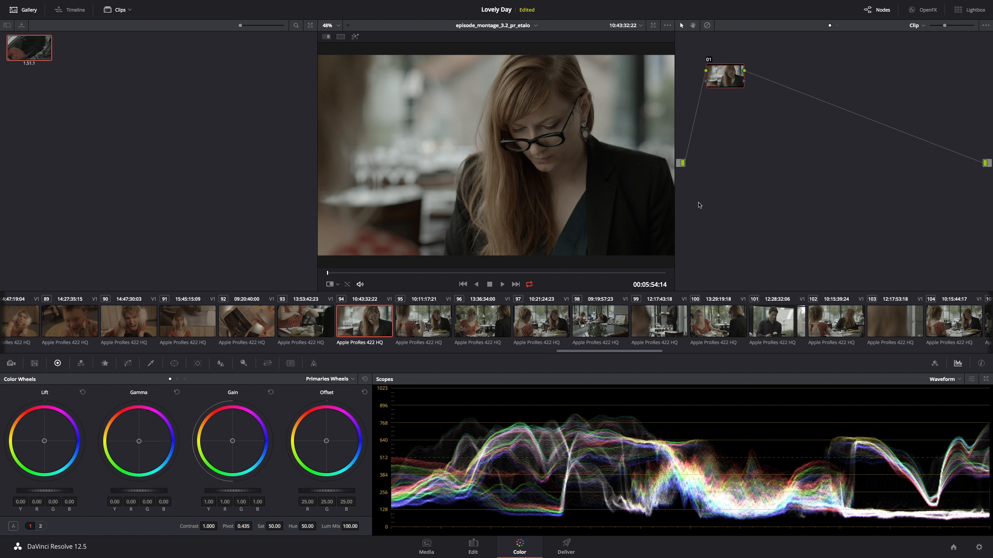
pyautogui.hotkey('alt', 's')
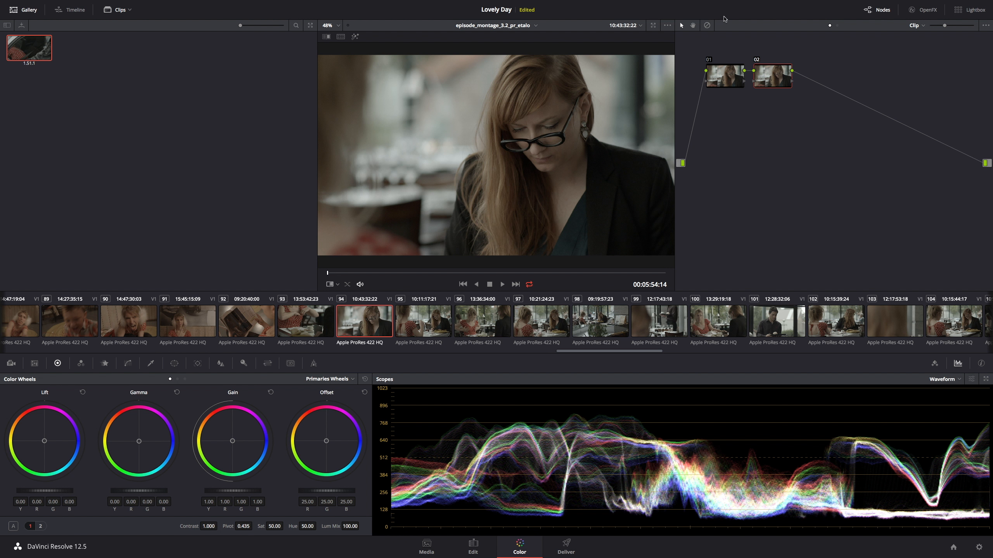
pyautogui.rightClick(724, 77)
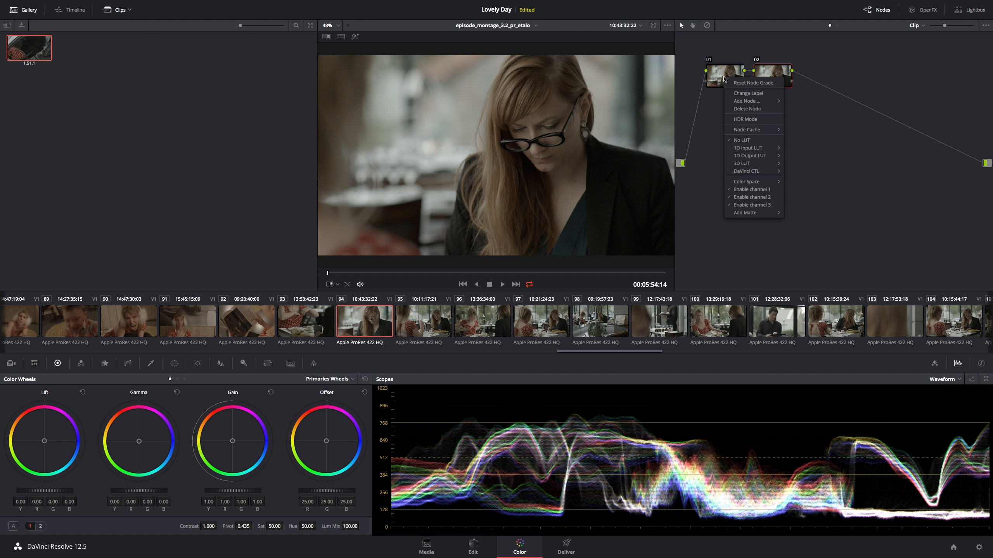
pyautogui.click(733, 93)
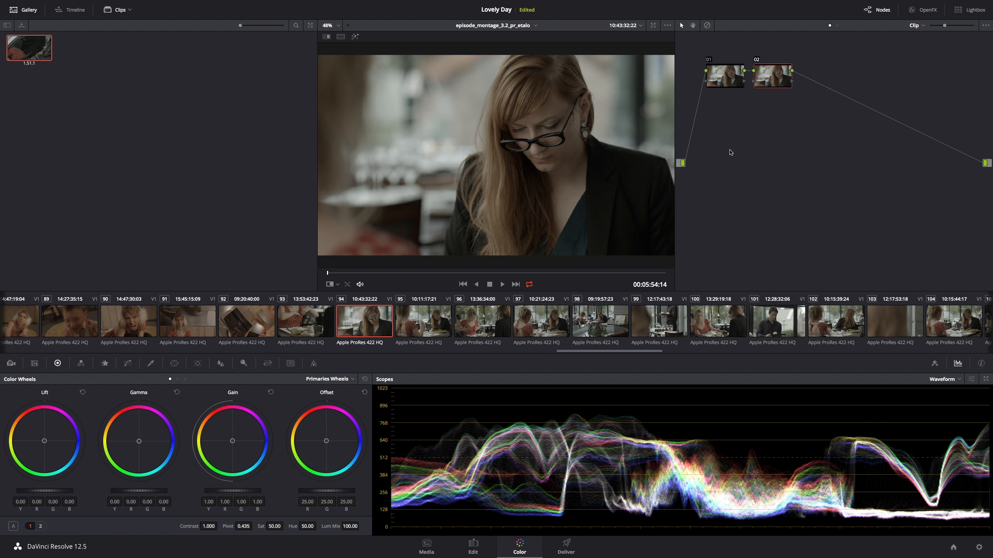
pyautogui.write('Luma')
pyautogui.press('Return')
# Label node 02 of clip 94 as Chroma.
pyautogui.rightClick(772, 79)
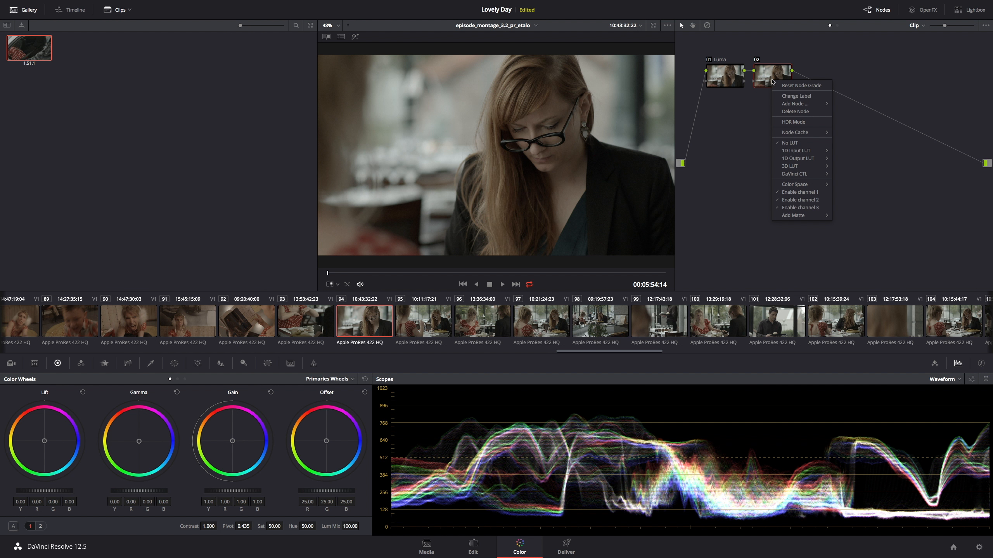
pyautogui.click(781, 97)
pyautogui.write('Chroma')
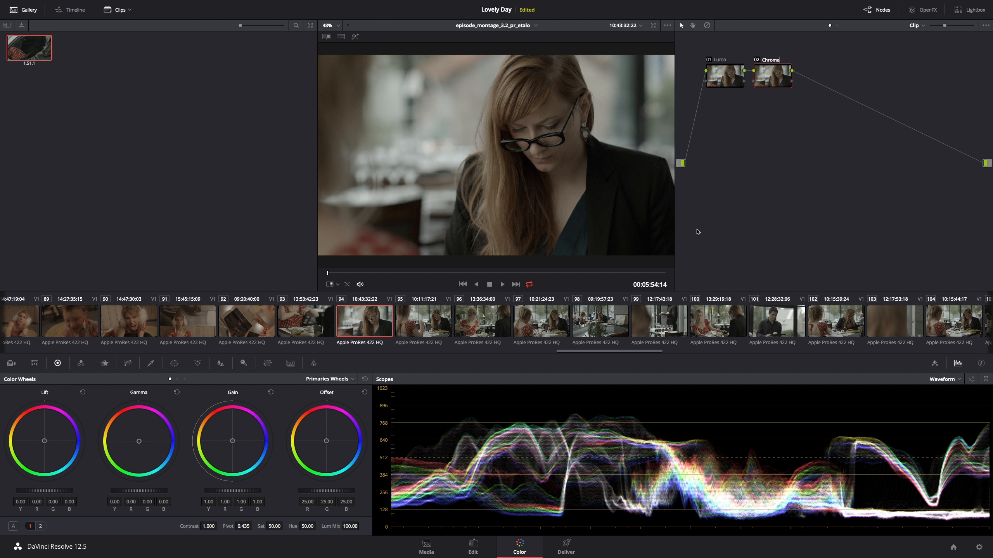
pyautogui.press('Return')
# In the Luma node, raise the gain to 1.10 and lower the lift to -0.01.
pyautogui.click(737, 81)
pyautogui.moveTo(233, 491); pyautogui.dragTo(253, 491)
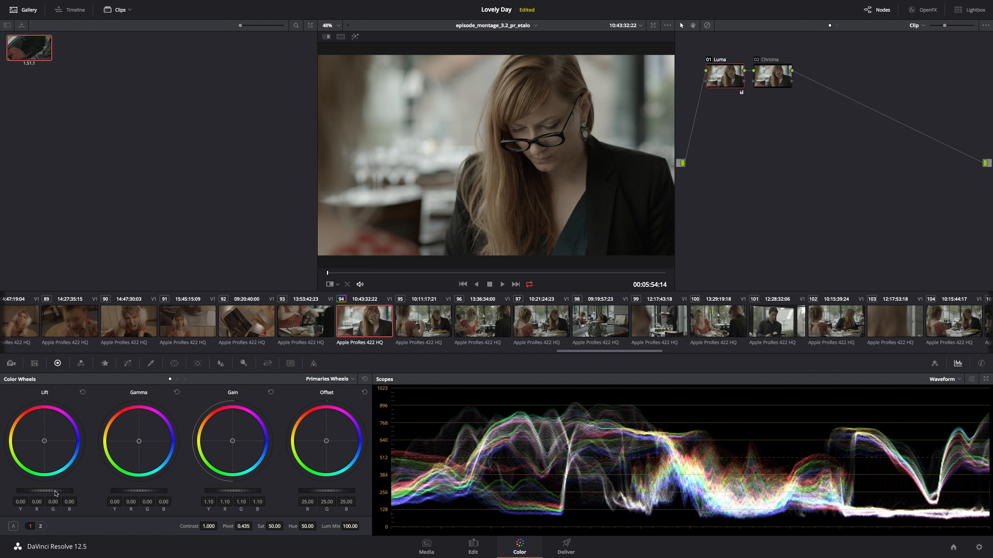
pyautogui.moveTo(47, 490); pyautogui.dragTo(44, 491)
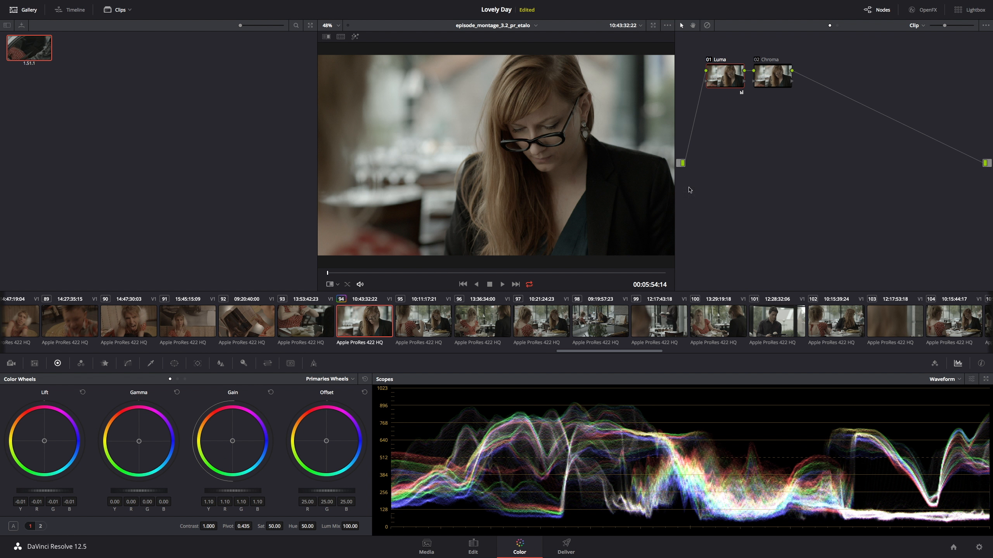
# Set the Chroma node's saturation to 60.80 and compare the grade with all nodes bypassed.
pyautogui.click(765, 77)
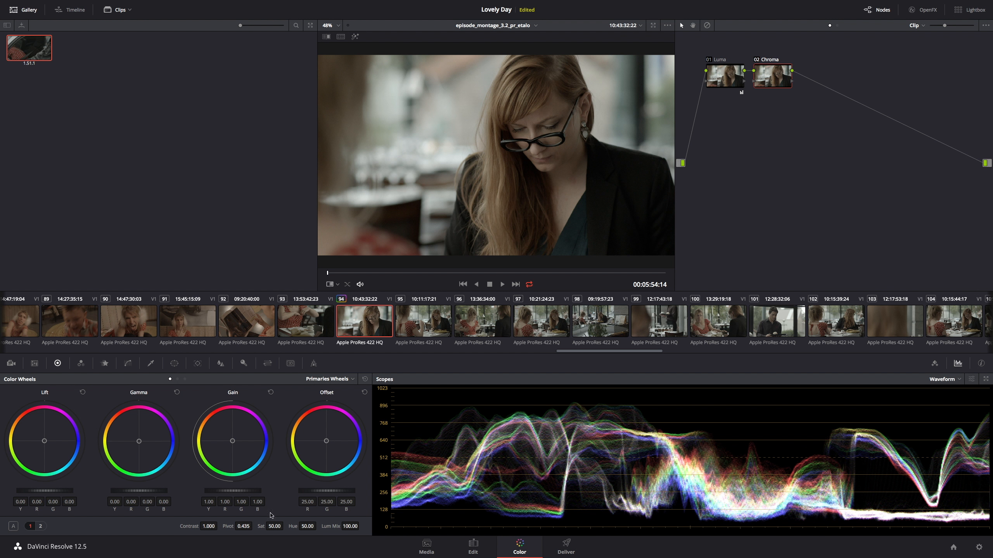
pyautogui.moveTo(267, 529); pyautogui.dragTo(293, 522)
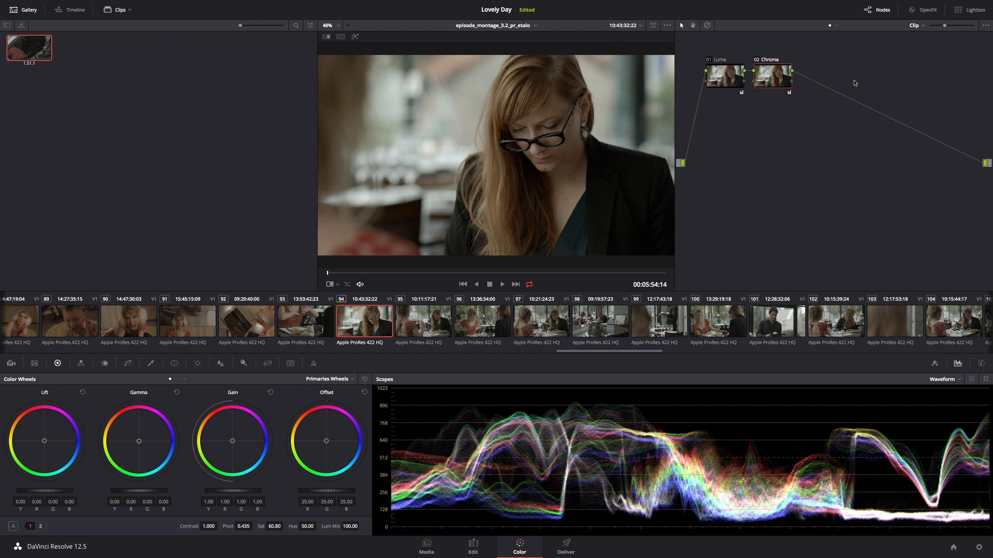
pyautogui.hotkey('alt', 'd')
pyautogui.hotkey('alt', 'd')
pyautogui.hotkey('alt', 'd')
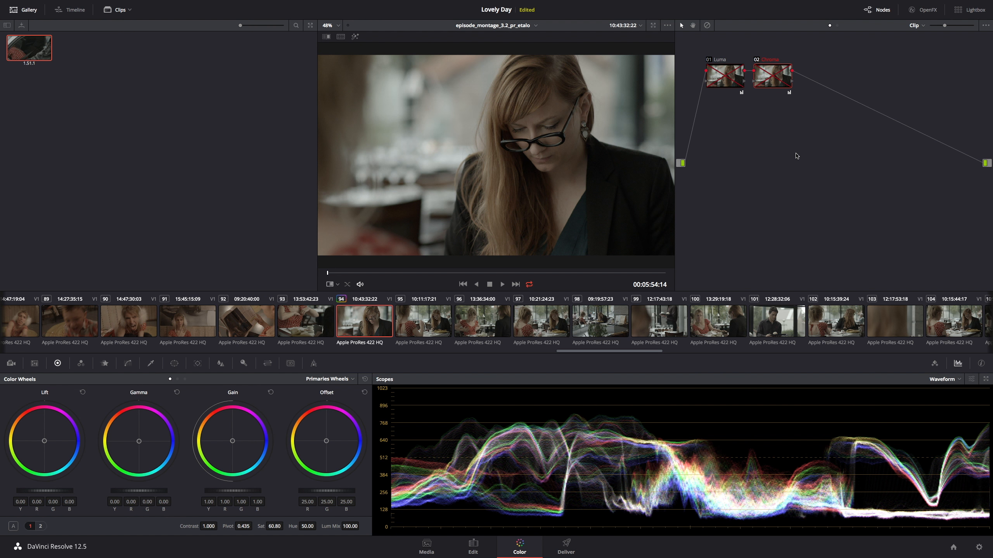
pyautogui.hotkey('alt', 'd')
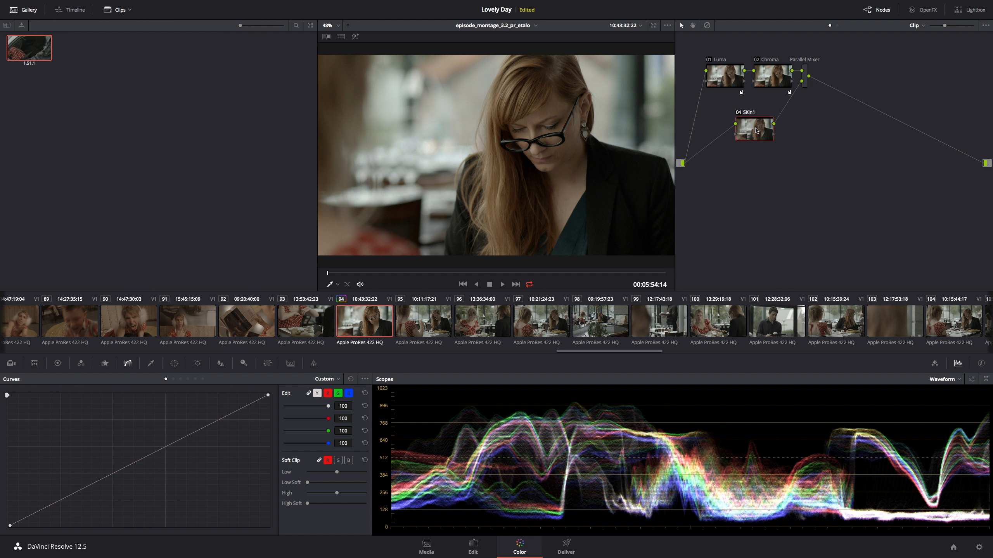
# Sample the woman's facial skin for the SKin1 node's Hue Vs Hue curve and raise the sampled point to a hue rotation of about 11.07.
pyautogui.moveTo(747, 129); pyautogui.dragTo(743, 136)
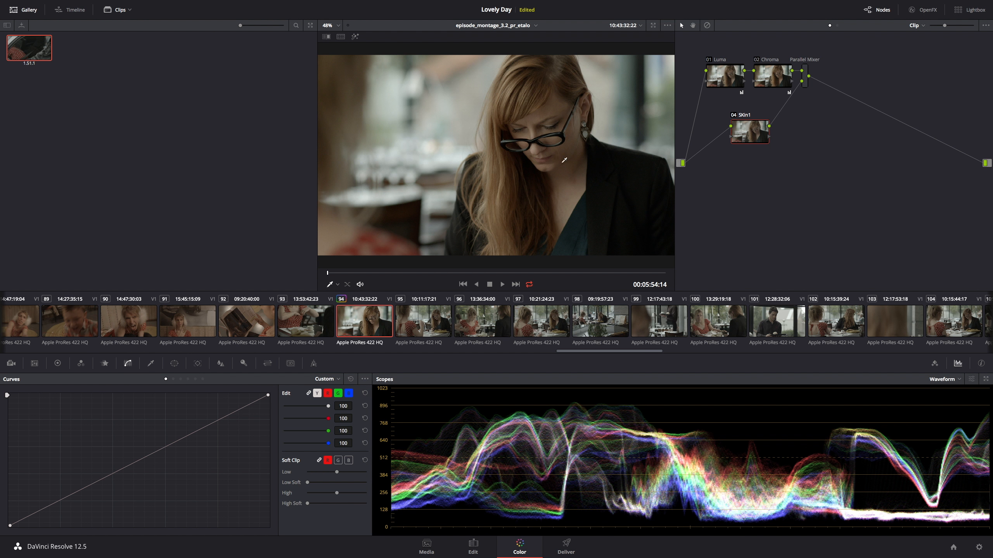
pyautogui.click(173, 380)
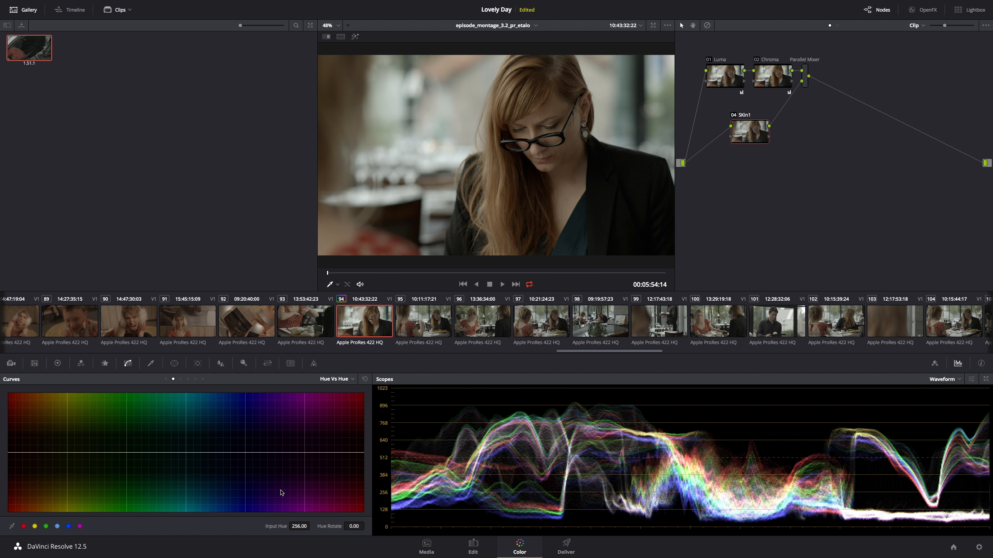
pyautogui.click(13, 527)
pyautogui.click(568, 155)
pyautogui.moveTo(41, 453); pyautogui.dragTo(40, 451)
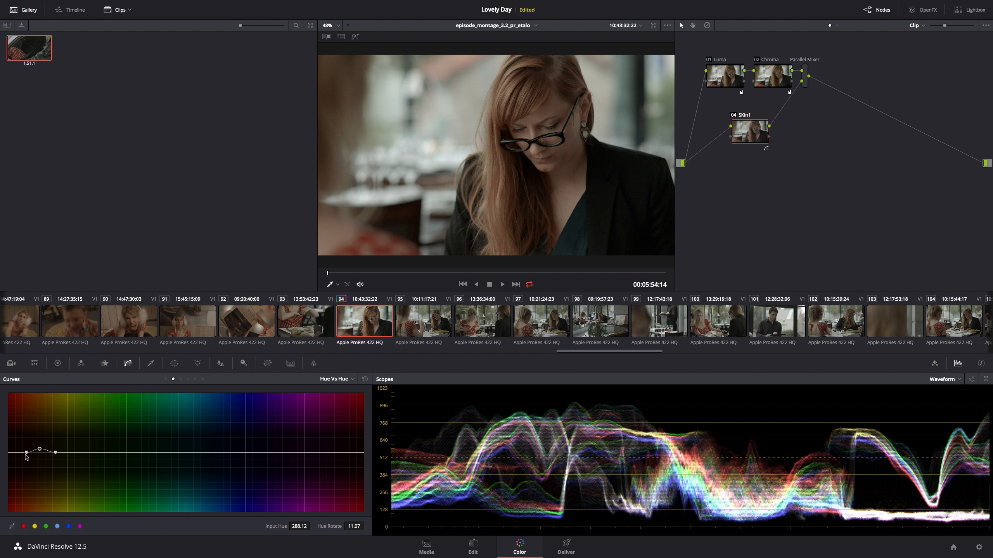
# Widen the skin hue range by moving the curve's outer points to the red edge and to just before yellow.
pyautogui.moveTo(26, 454); pyautogui.dragTo(60, 455)
pyautogui.click(56, 453)
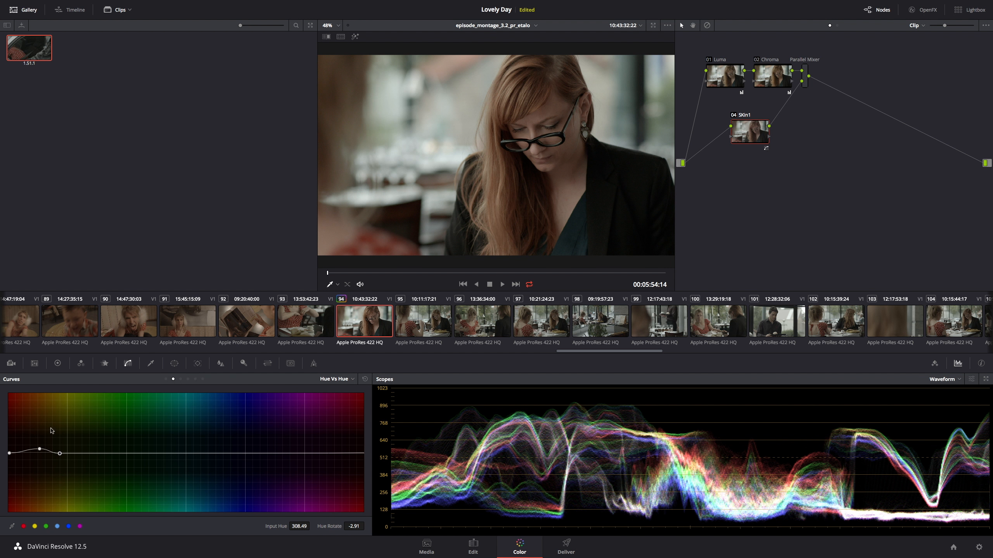
pyautogui.moveTo(59, 454); pyautogui.dragTo(61, 454)
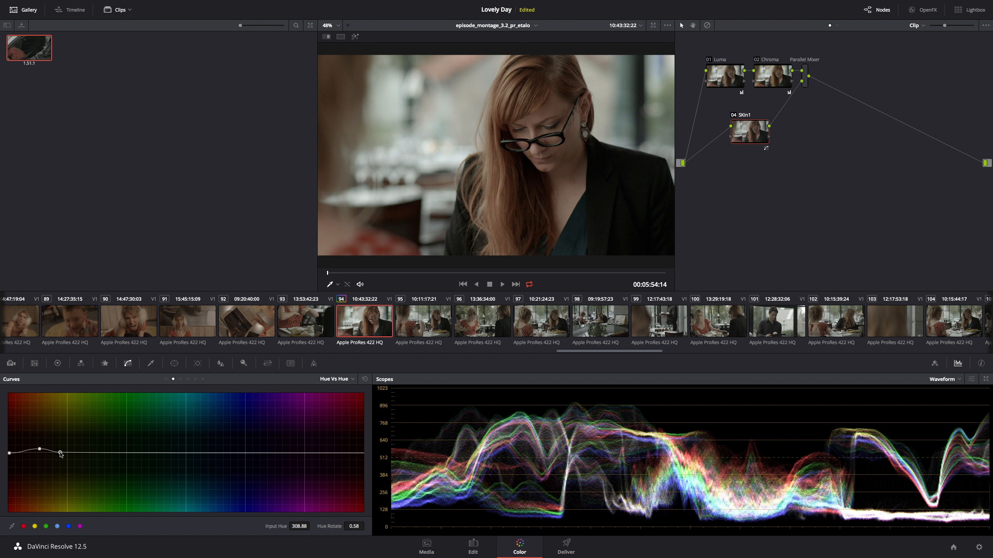
# Set the skin point's hue rotation to about 9.90, and compare the picture with the SKin1 node off and on.
pyautogui.click(40, 449)
pyautogui.moveTo(40, 450); pyautogui.dragTo(40, 449)
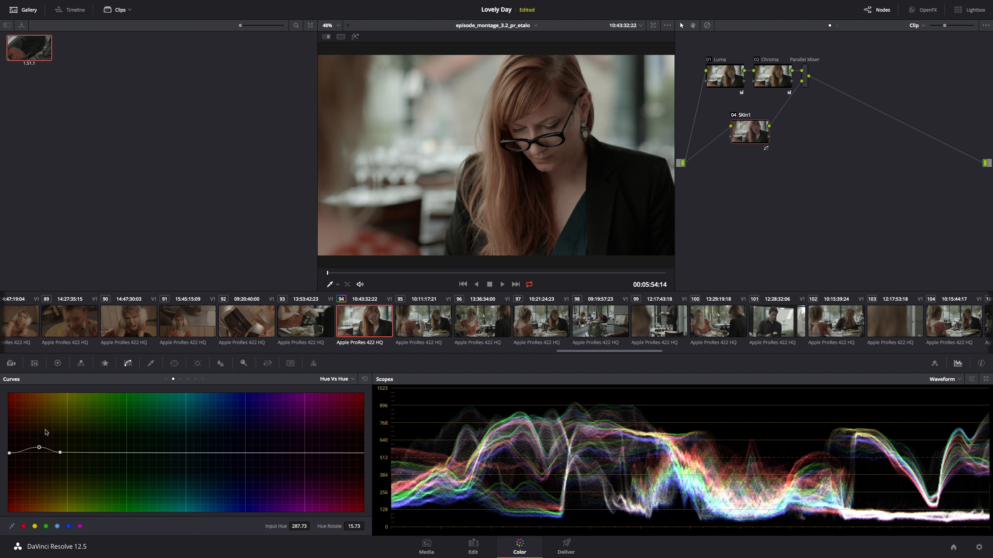
pyautogui.moveTo(39, 448); pyautogui.dragTo(39, 451)
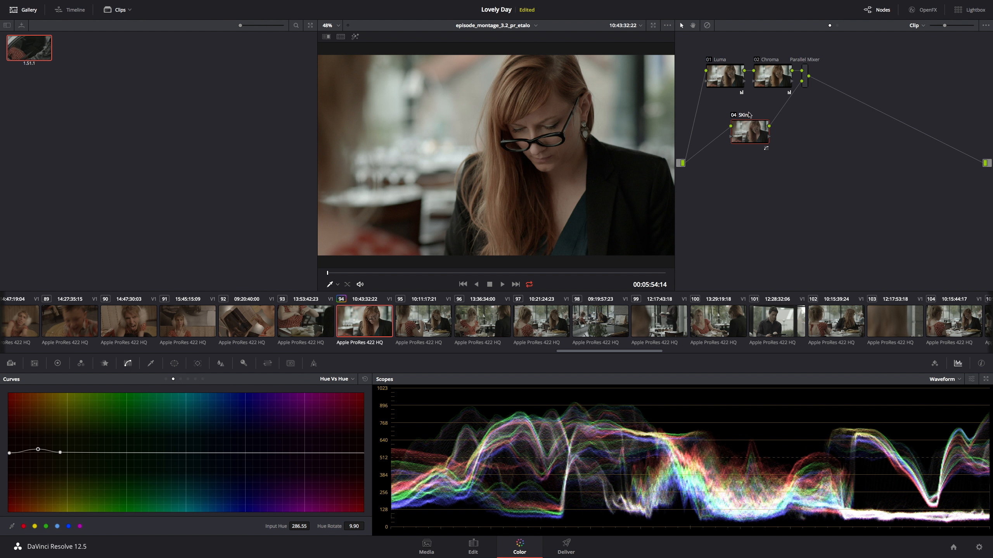
pyautogui.click(733, 115)
pyautogui.click(733, 115)
pyautogui.moveTo(743, 123); pyautogui.dragTo(740, 124)
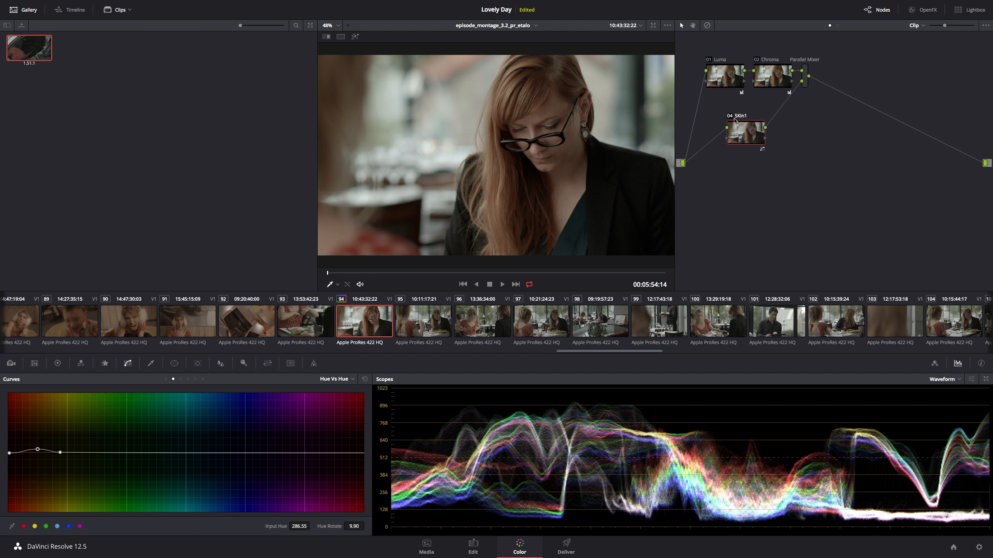
# Add a parallel node below SKin1 and qualify its darker tones by luminance only, with High 61.0 and H. Soft 3.7.
pyautogui.hotkey('alt', 'p')
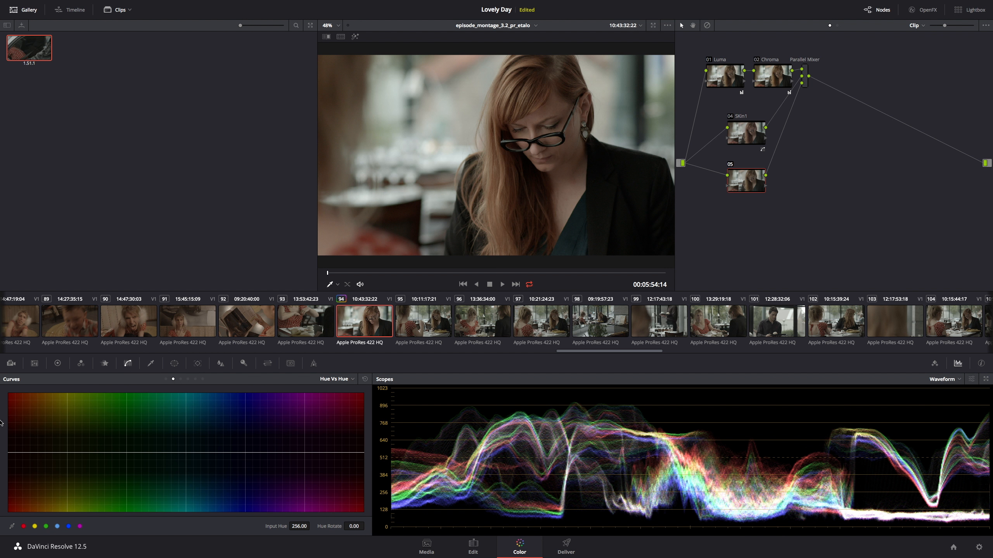
pyautogui.click(150, 364)
pyautogui.click(353, 380)
pyautogui.click(354, 406)
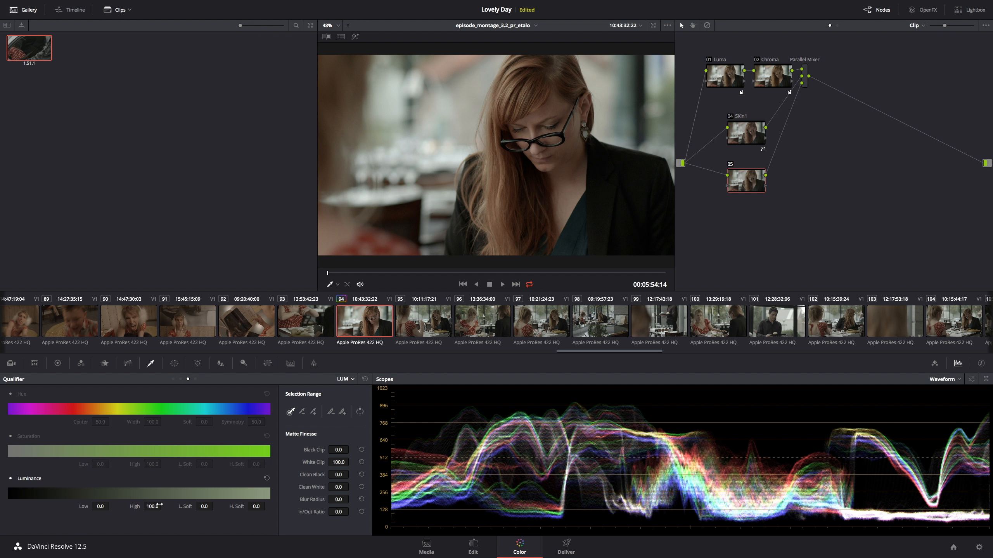
pyautogui.moveTo(156, 507); pyautogui.dragTo(139, 507)
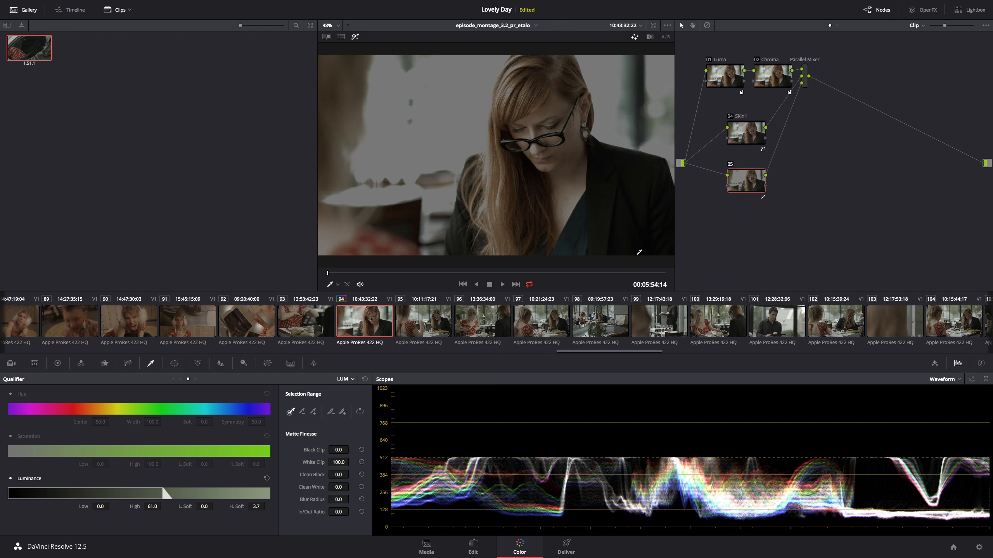
pyautogui.hotkey('shift', 'h')
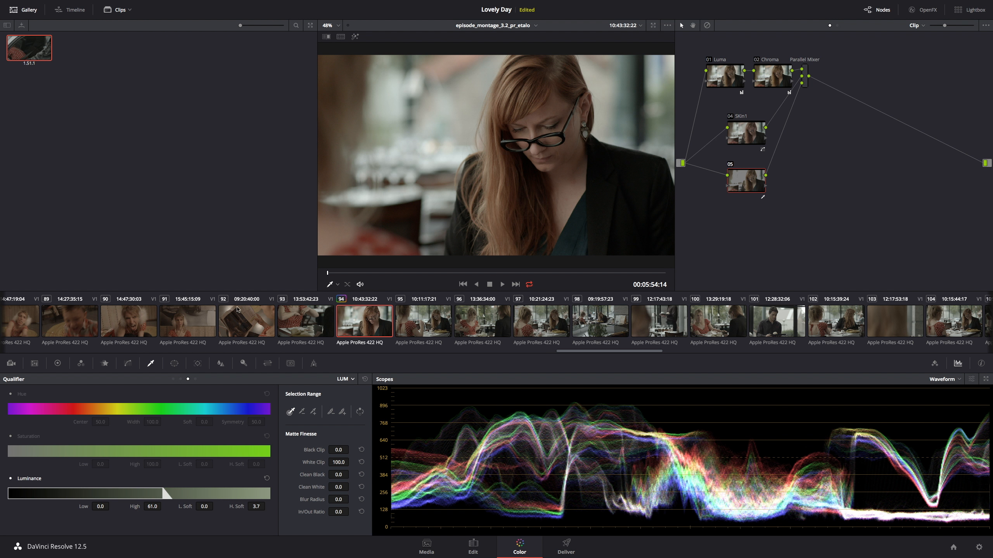
# In node 05, set the gain to 1.02 and the saturation to 56.80, comparing the picture with the node off and on.
pyautogui.click(58, 365)
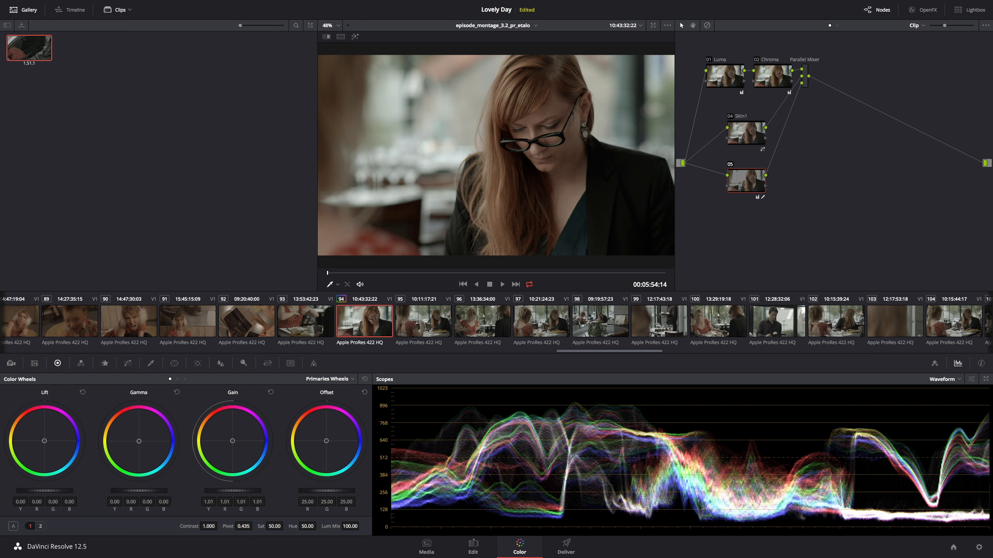
pyautogui.moveTo(232, 491); pyautogui.dragTo(239, 490)
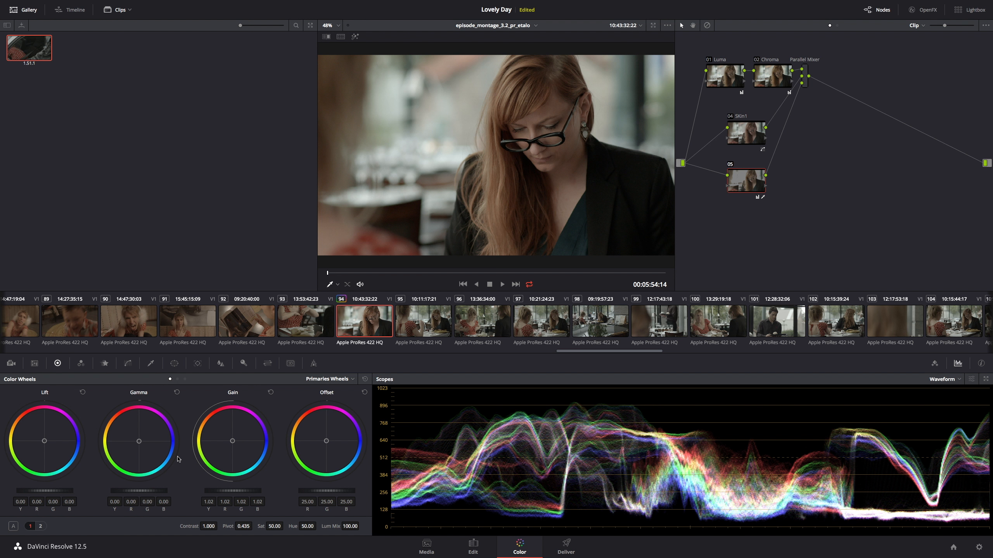
pyautogui.click(733, 168)
pyautogui.click(733, 168)
pyautogui.click(733, 167)
pyautogui.click(733, 167)
pyautogui.moveTo(285, 525); pyautogui.dragTo(286, 525)
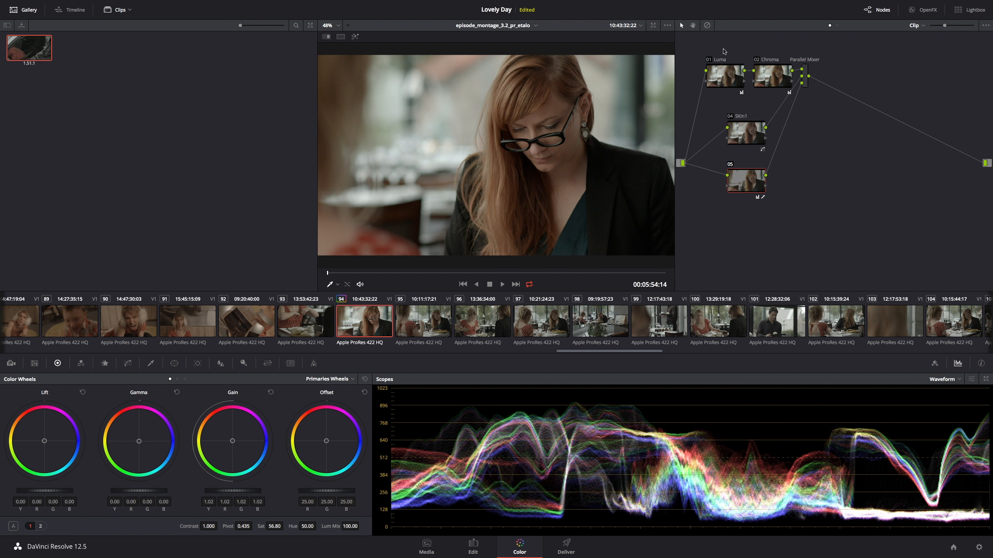
# Move the SKin1 node closer to the source input, and compare clip 94's full grade with all nodes bypassed.
pyautogui.click(742, 133)
pyautogui.moveTo(751, 139); pyautogui.dragTo(734, 137)
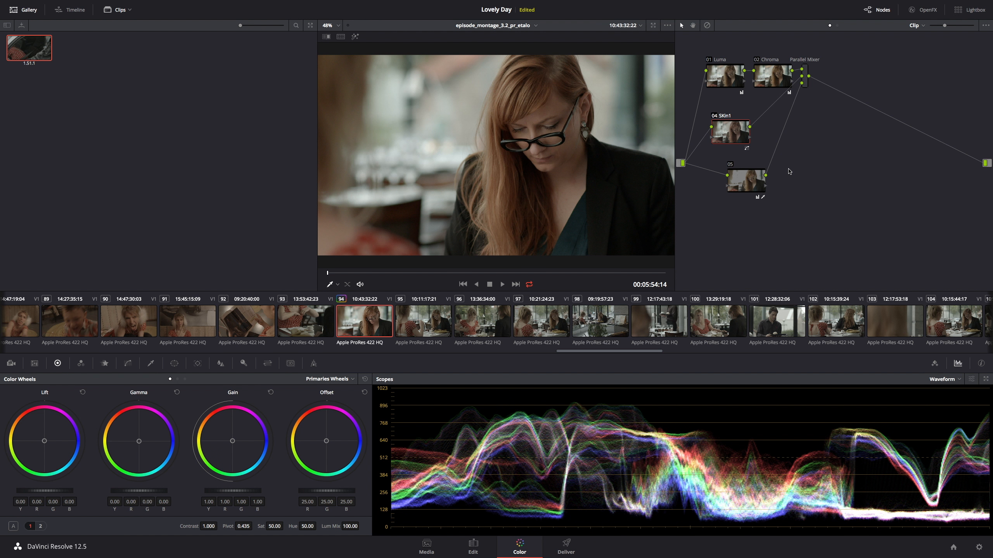
pyautogui.hotkey('alt', 'd')
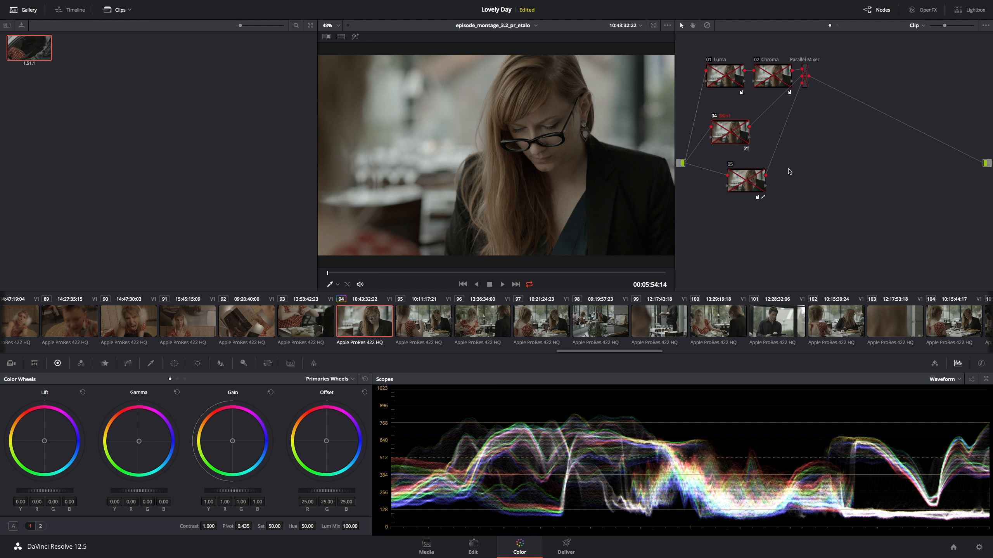
pyautogui.hotkey('alt', 'd')
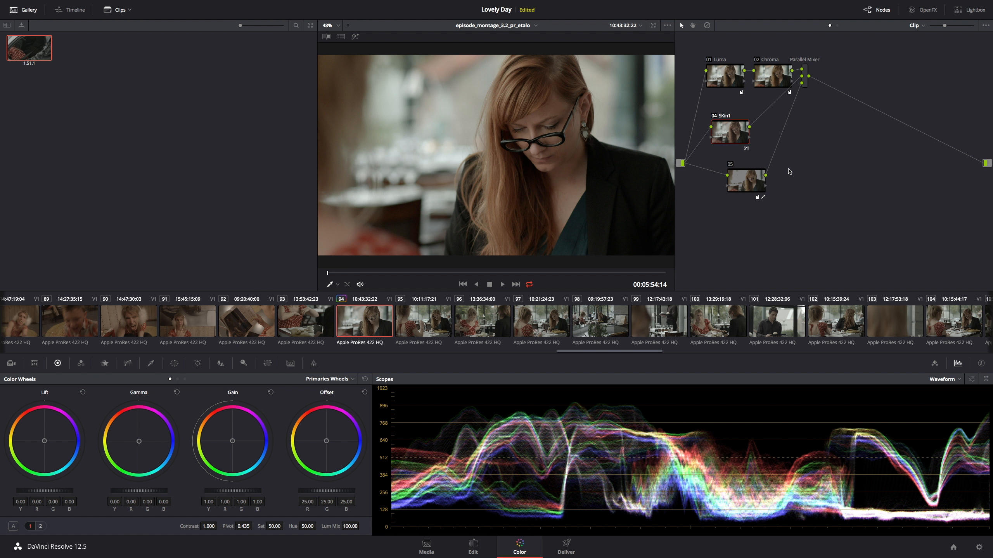
pyautogui.hotkey('alt', 'd')
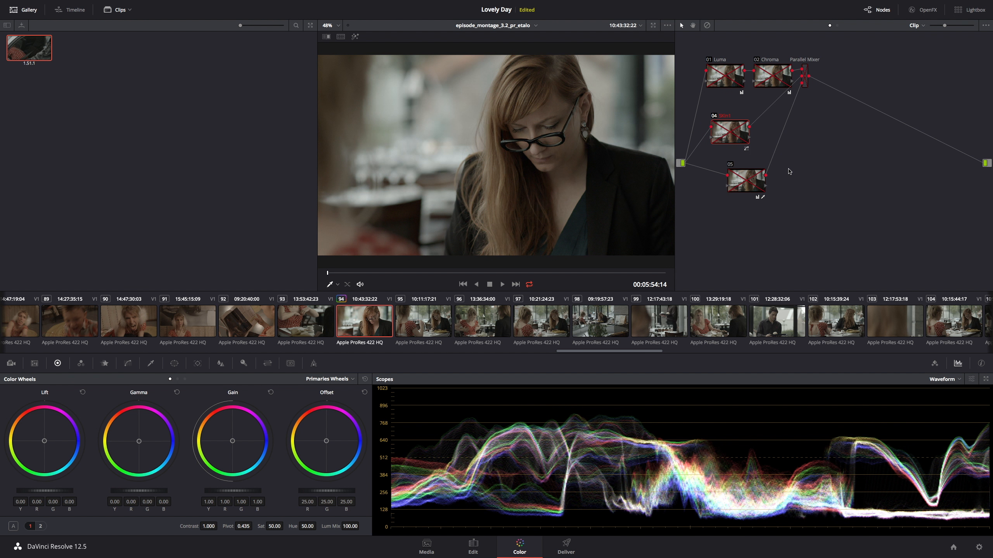
# Compare clip 94's full grade repeatedly with all nodes bypassed.
pyautogui.hotkey('alt', 'd')
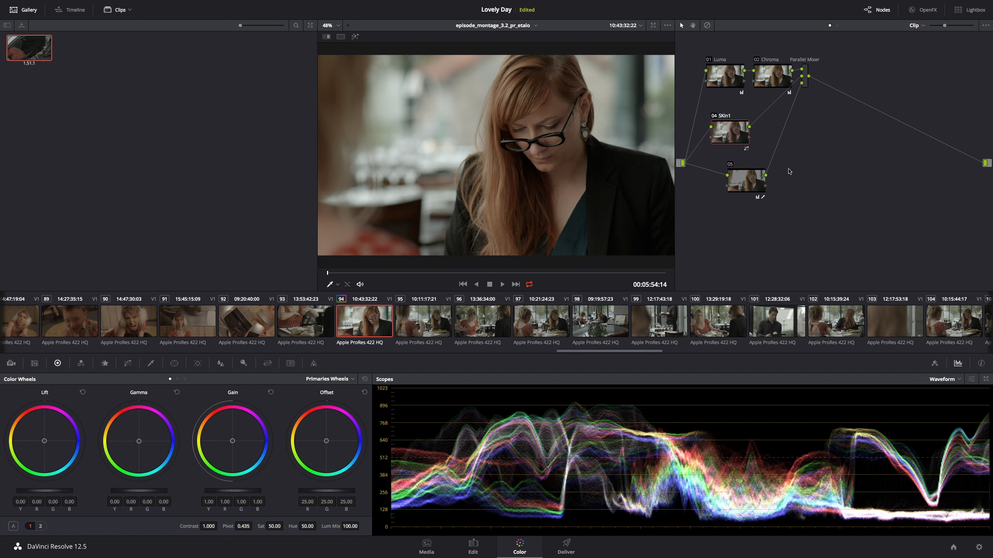
pyautogui.hotkey('alt', 'd')
pyautogui.hotkey('alt', 'd')
pyautogui.hotkey('alt', 'd')
pyautogui.hotkey('alt', 'd')
pyautogui.click(729, 165)
pyautogui.click(729, 165)
pyautogui.hotkey('alt', 'd')
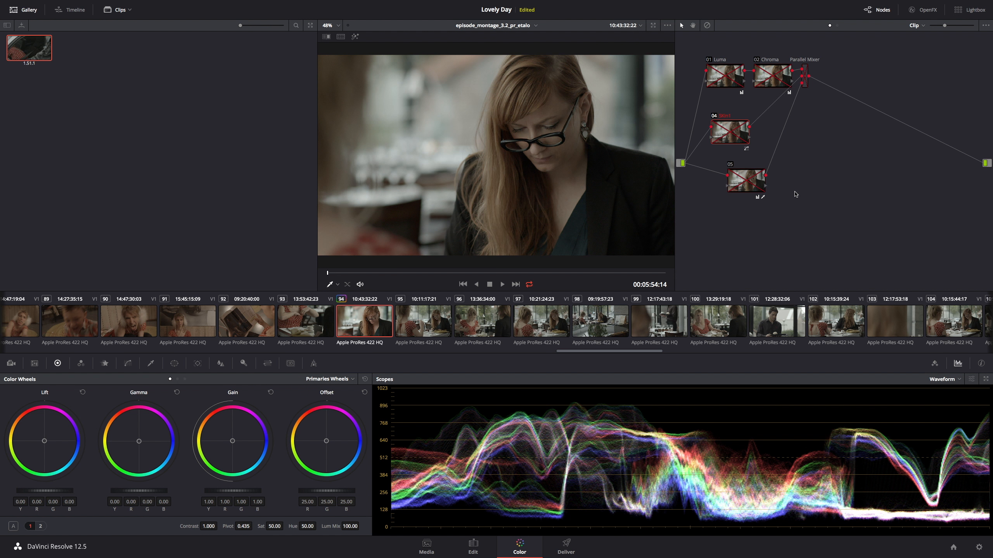
pyautogui.hotkey('alt', 'd')
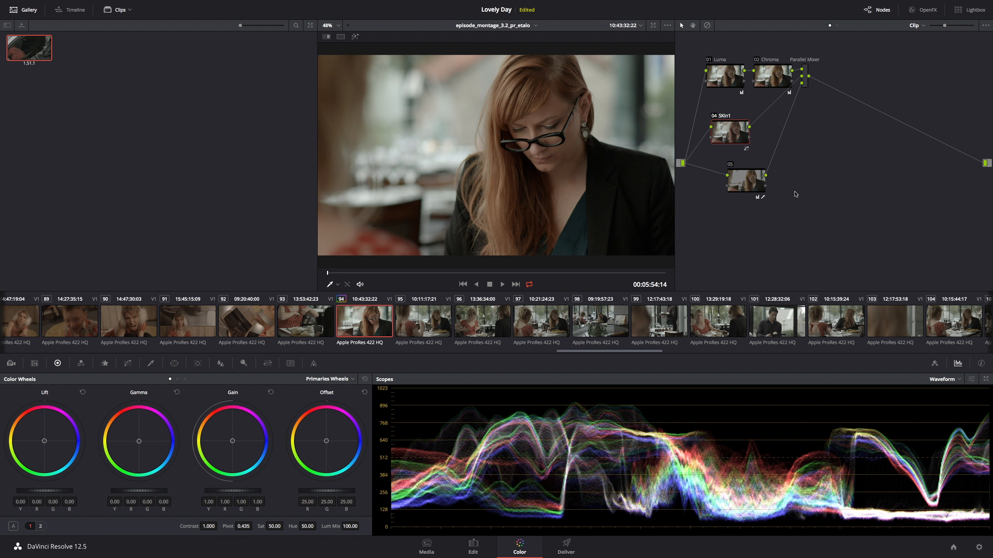
pyautogui.hotkey('alt', 'd')
pyautogui.hotkey('alt', 'd')
# Grab a still of clip 94 at 00:05:56:22, where the woman looks up over her glasses.
pyautogui.rightClick(359, 321)
pyautogui.click(359, 321)
pyautogui.moveTo(430, 273); pyautogui.dragTo(361, 279)
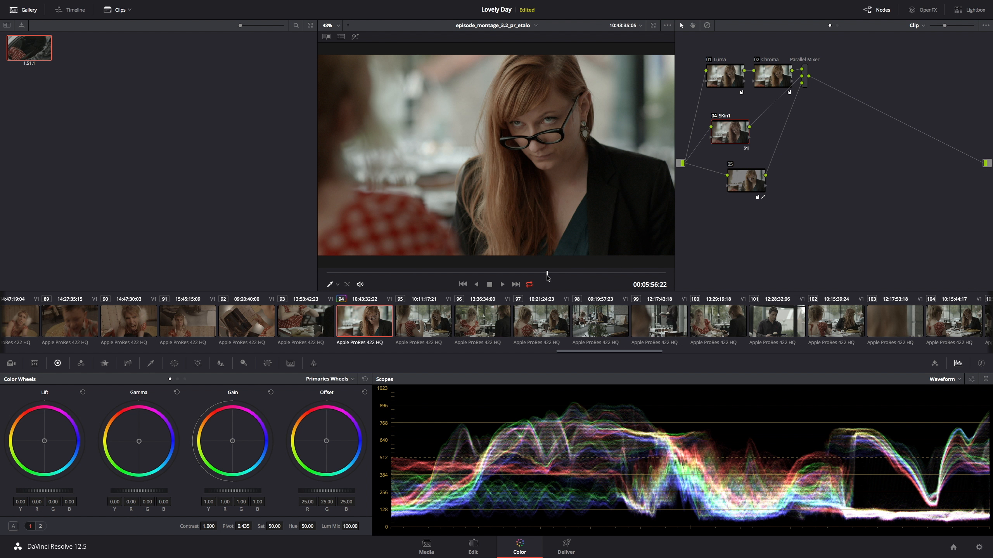
pyautogui.rightClick(482, 186)
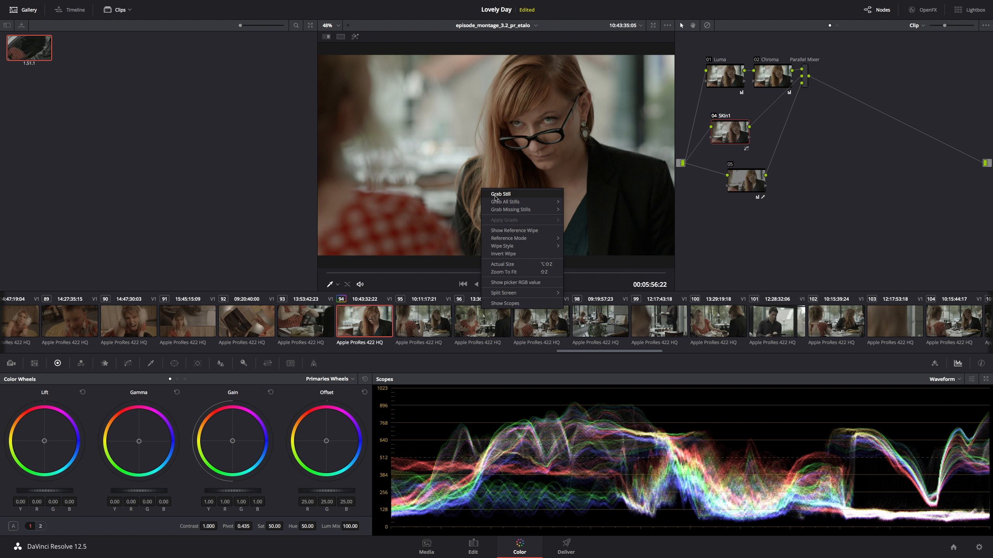
pyautogui.click(497, 194)
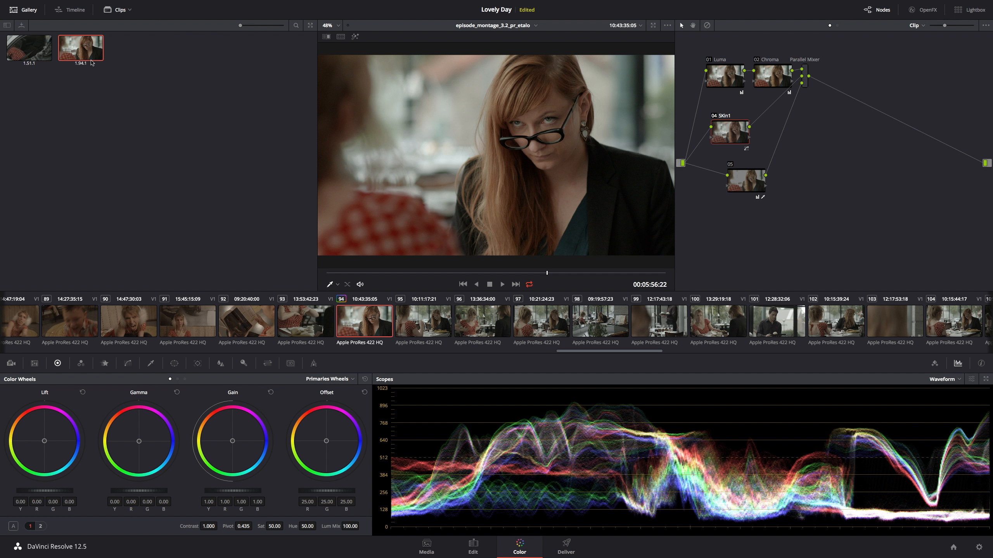
# Copy clip 94's grade to clip 95, and compare the picture with all nodes bypassed.
pyautogui.click(431, 327)
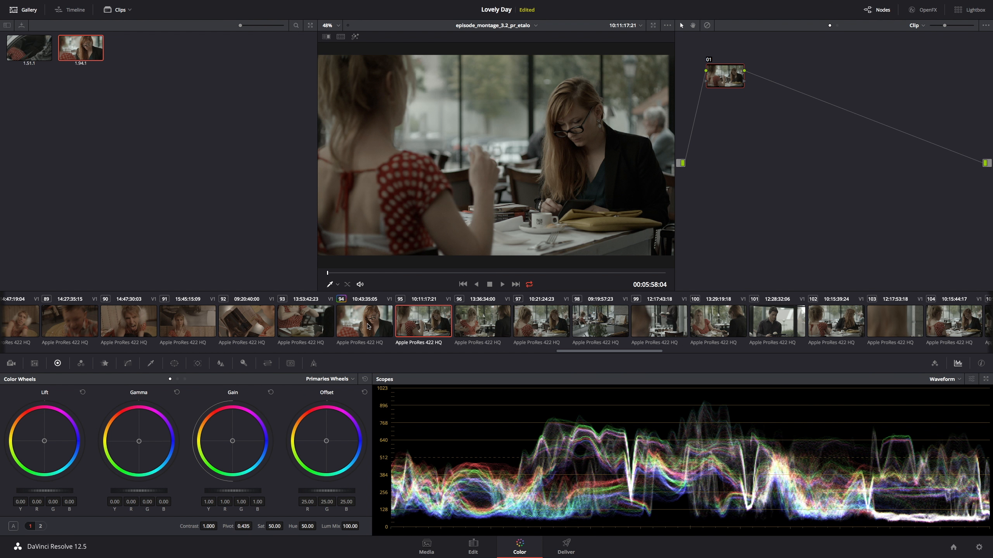
pyautogui.middleClick(368, 327)
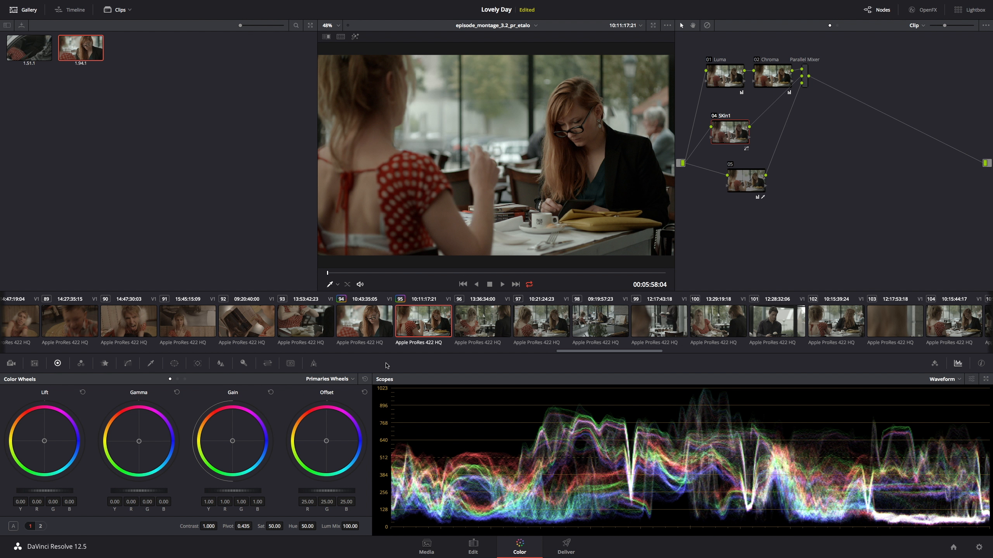
pyautogui.hotkey('alt', 'd')
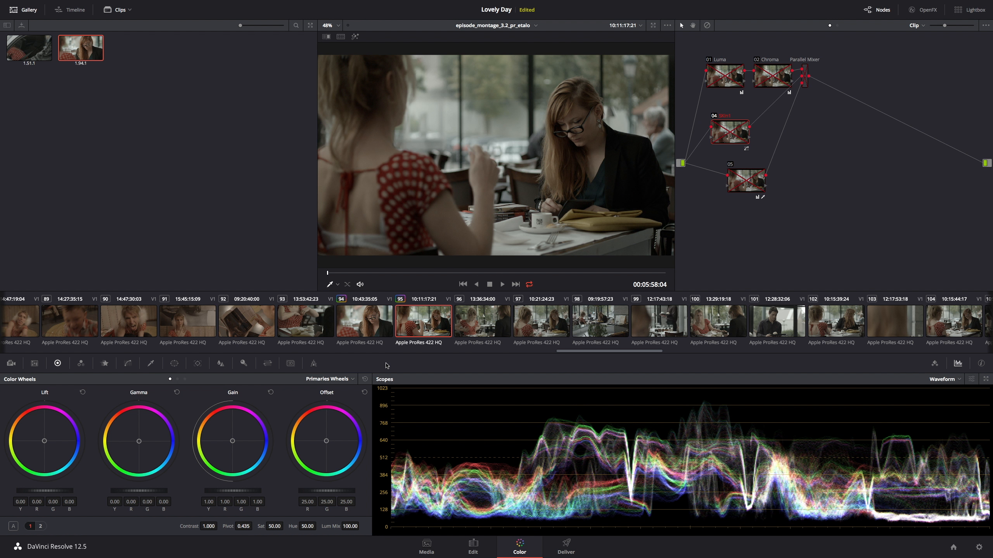
pyautogui.hotkey('alt', 'd')
pyautogui.hotkey('alt', 'd')
pyautogui.hotkey('alt', 'd')
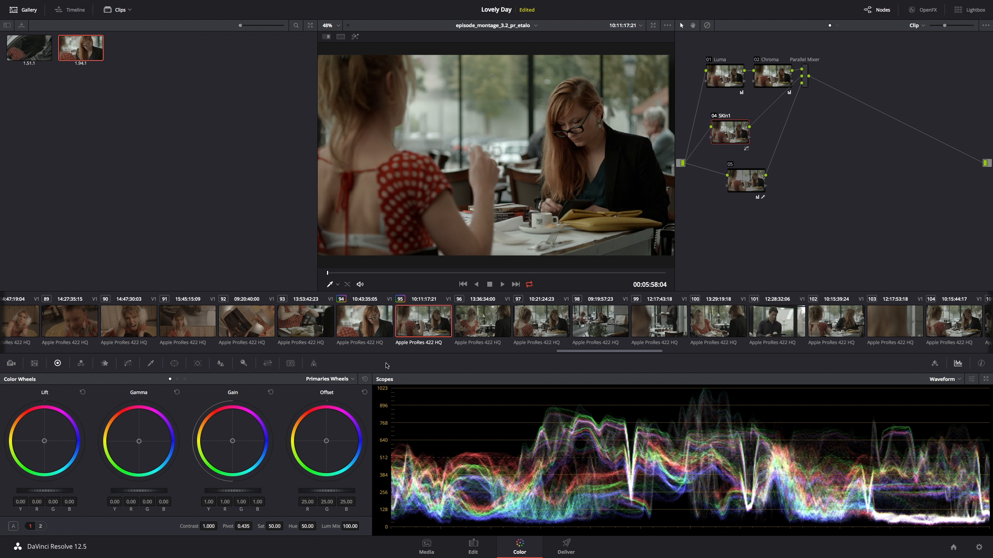
pyautogui.hotkey('alt', 'd')
pyautogui.hotkey('alt', 'd')
# Apply the same grade to clip 96, switch the scope to Vectorscope and nudge the SKin1 node slightly.
pyautogui.click(466, 328)
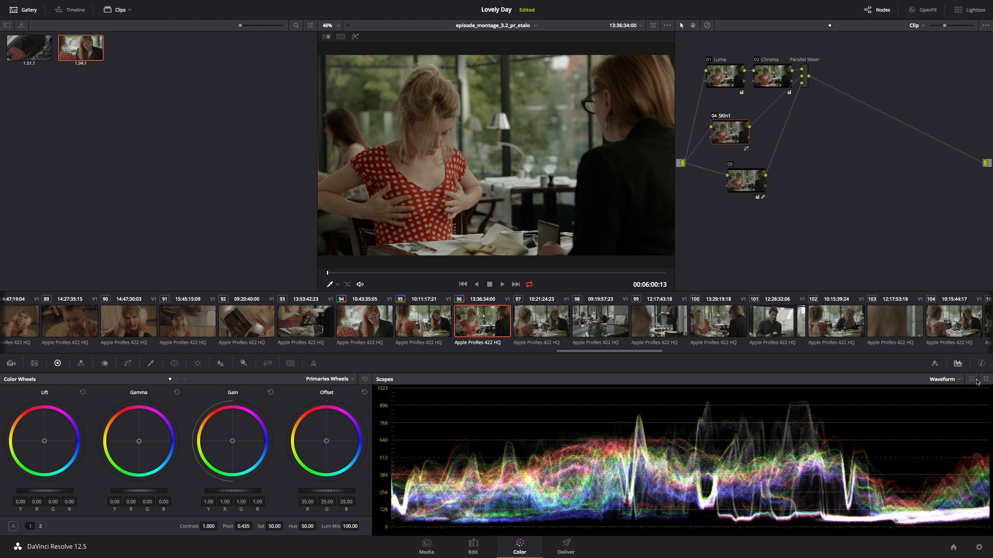
pyautogui.click(943, 379)
pyautogui.click(948, 409)
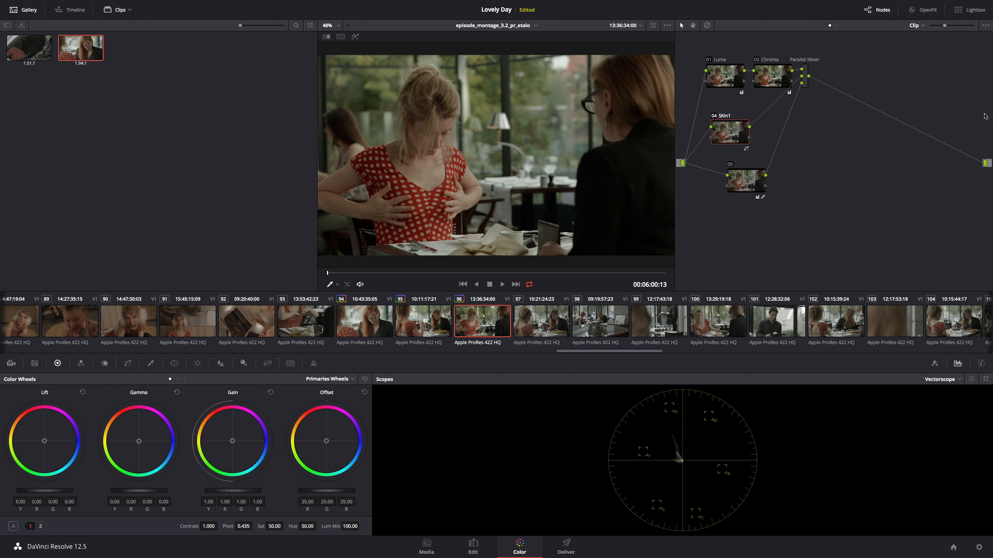
pyautogui.moveTo(725, 134); pyautogui.dragTo(730, 133)
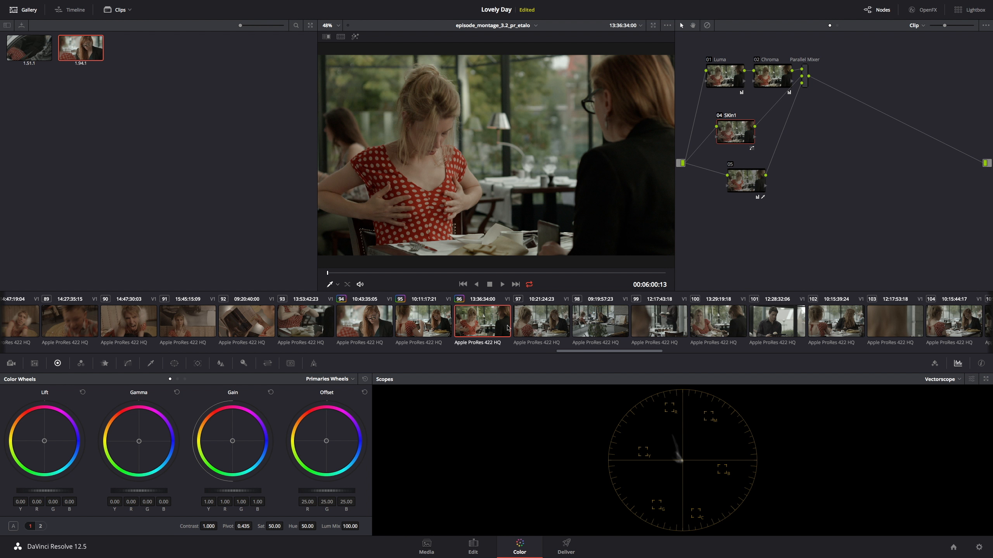
# Apply the same grade to clip 97, and view it against ungraded clip 98.
pyautogui.click(549, 319)
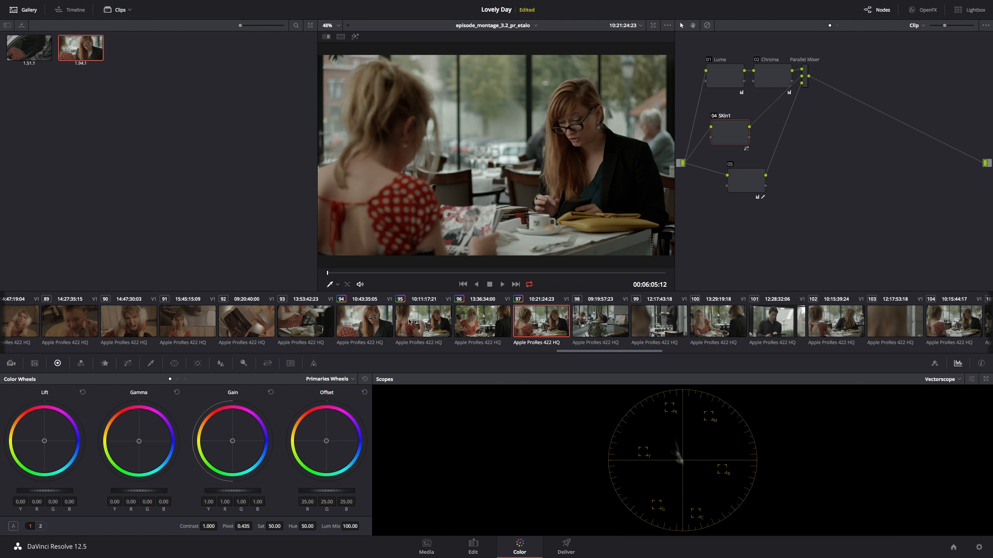
pyautogui.click(589, 320)
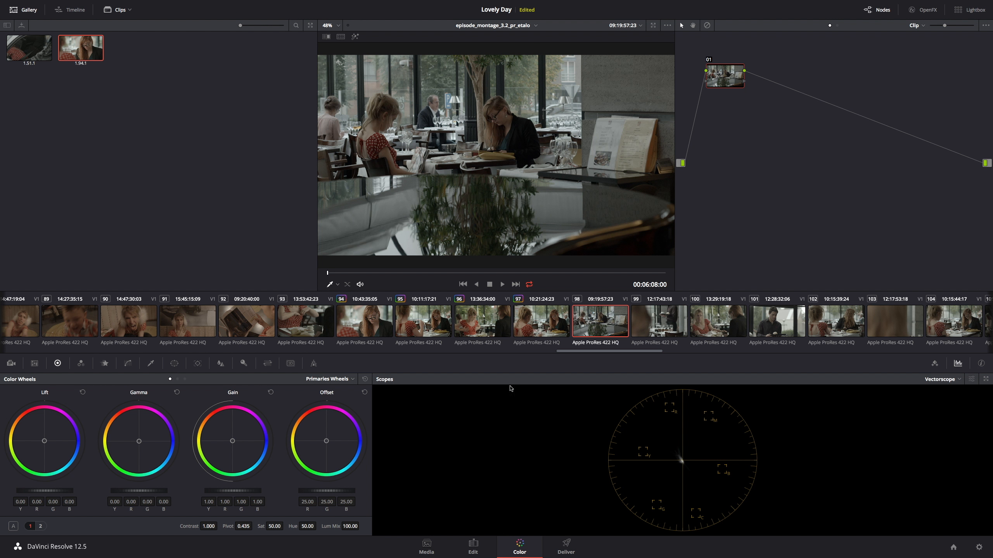
pyautogui.click(541, 317)
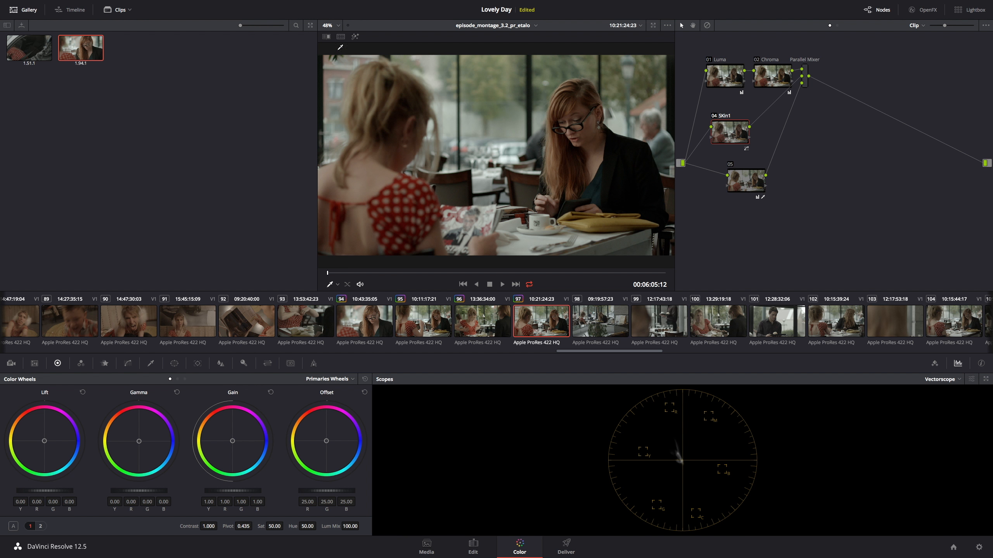
# Compare clips 96 and 97 side by side in a Selected Clips split screen, using the Waveform scope.
pyautogui.click(341, 36)
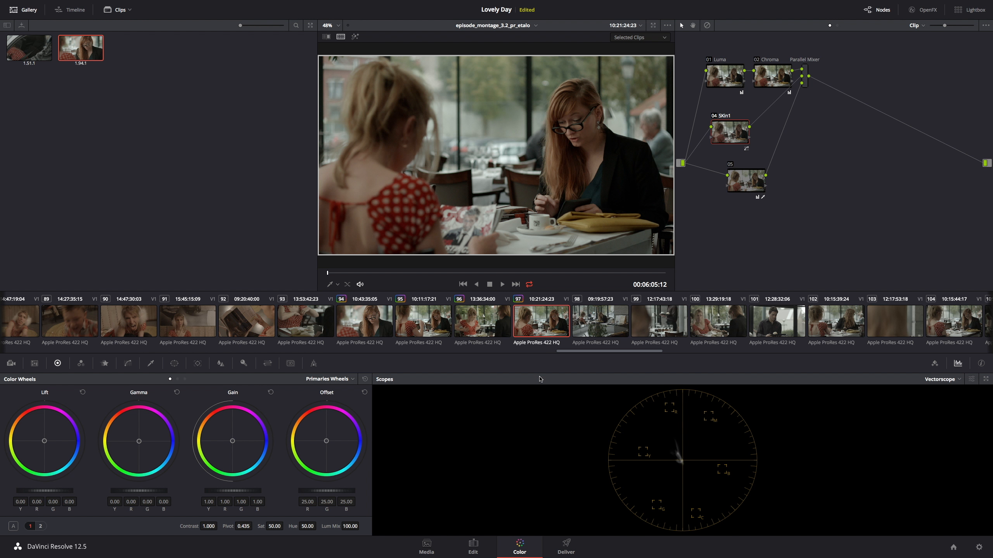
pyautogui.keyDown('ctrl'); pyautogui.click(499, 333); pyautogui.keyUp('ctrl')
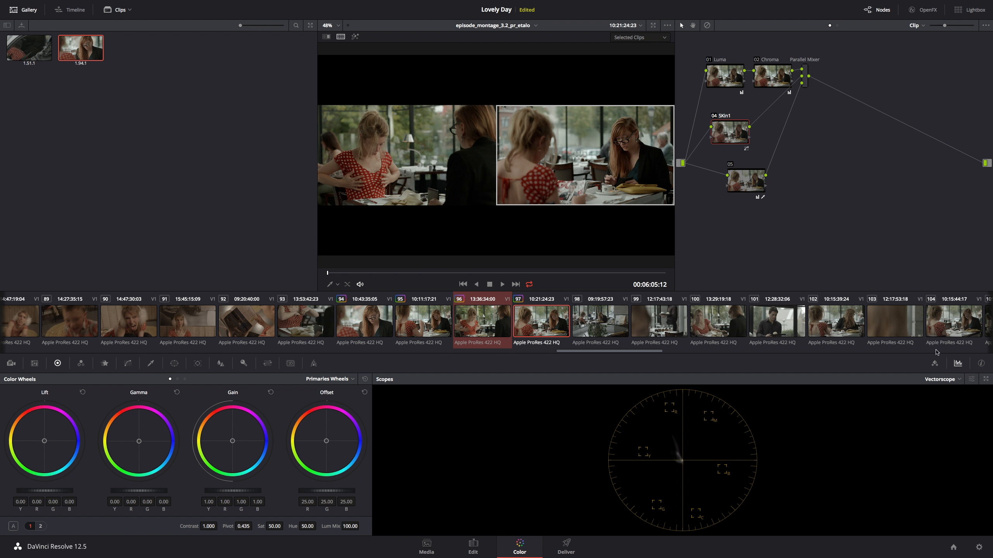
pyautogui.click(958, 380)
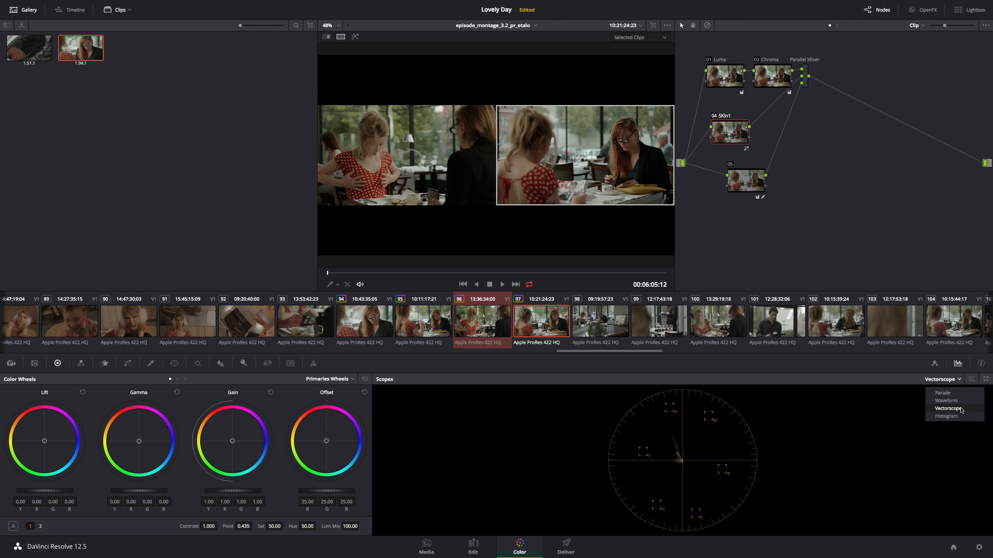
pyautogui.click(946, 401)
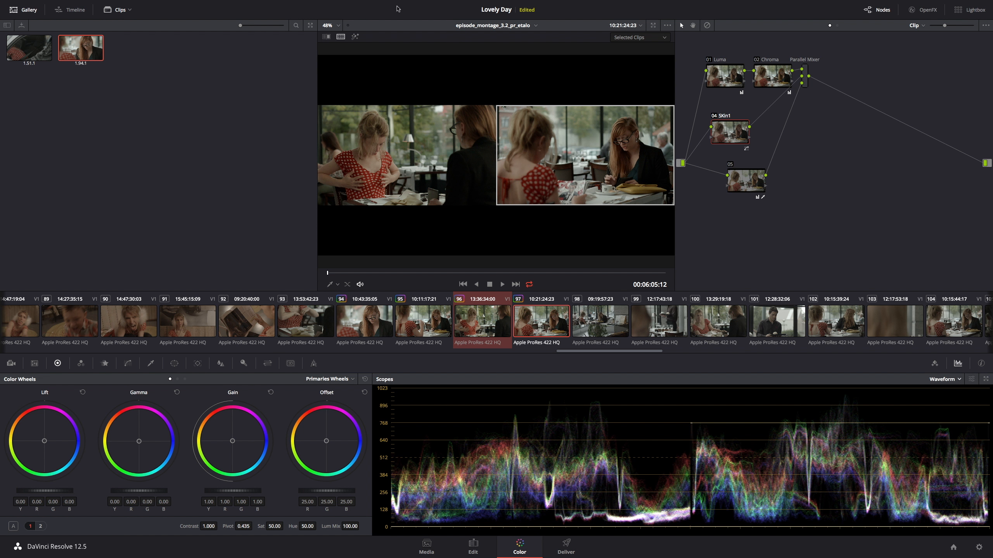
pyautogui.click(341, 37)
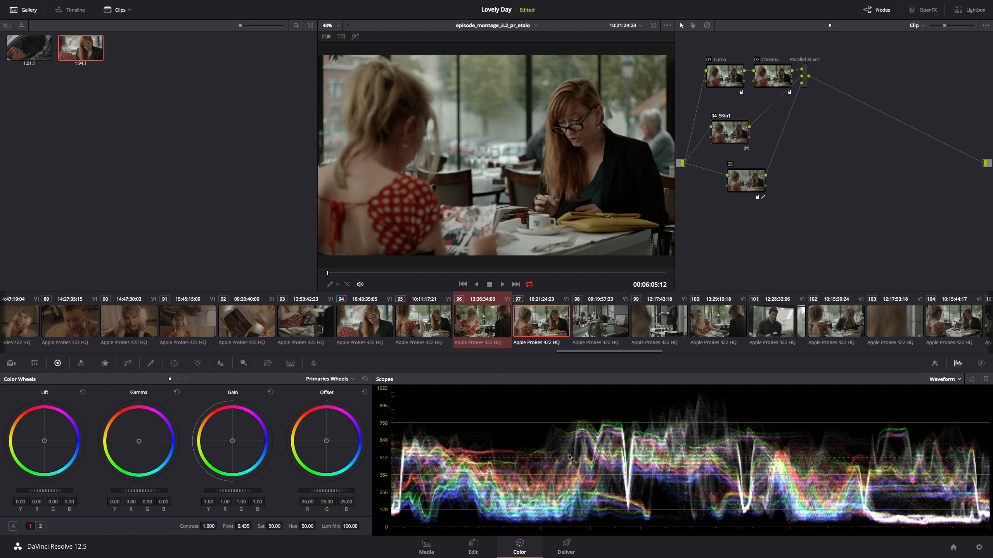
# Copy clip 97's grade to clip 98 and from there to clip 99, and scrub through clip 99.
pyautogui.click(600, 327)
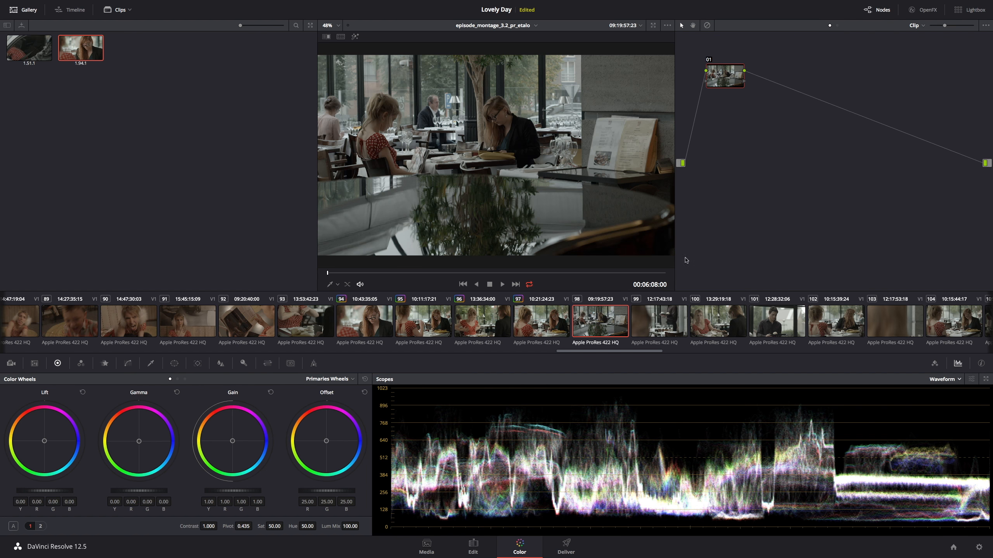
pyautogui.middleClick(536, 325)
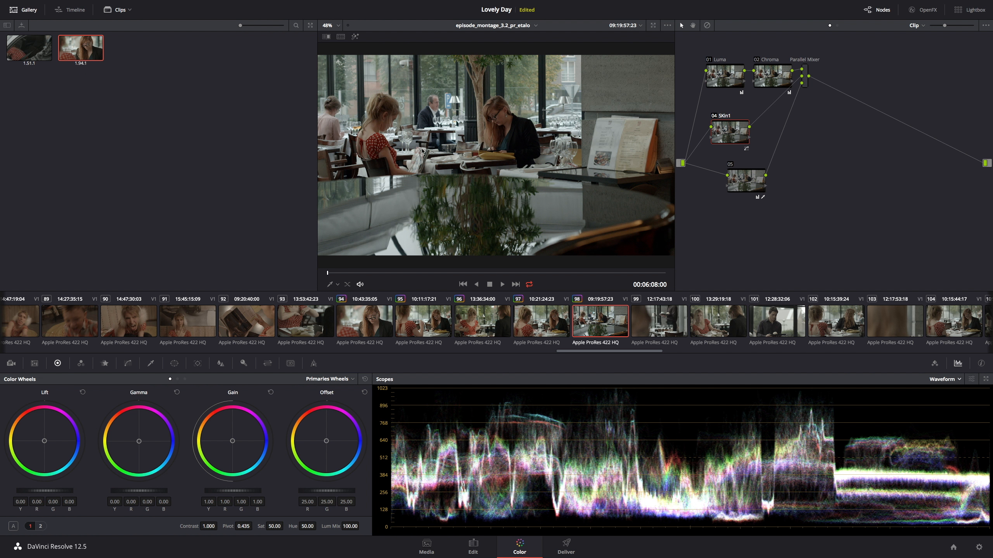
pyautogui.click(673, 314)
pyautogui.moveTo(329, 273); pyautogui.dragTo(276, 272)
pyautogui.middleClick(593, 318)
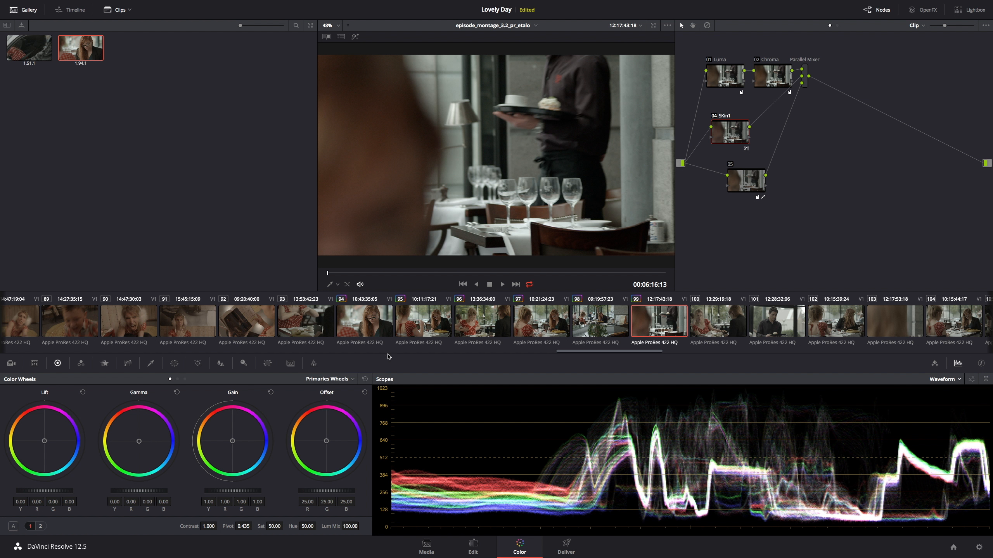
pyautogui.click(587, 273)
pyautogui.moveTo(587, 275); pyautogui.dragTo(268, 271)
# At 00:06:11:07 in clip 98, compare the picture with still 1.94.1 using a reference wipe near the centre.
pyautogui.click(602, 329)
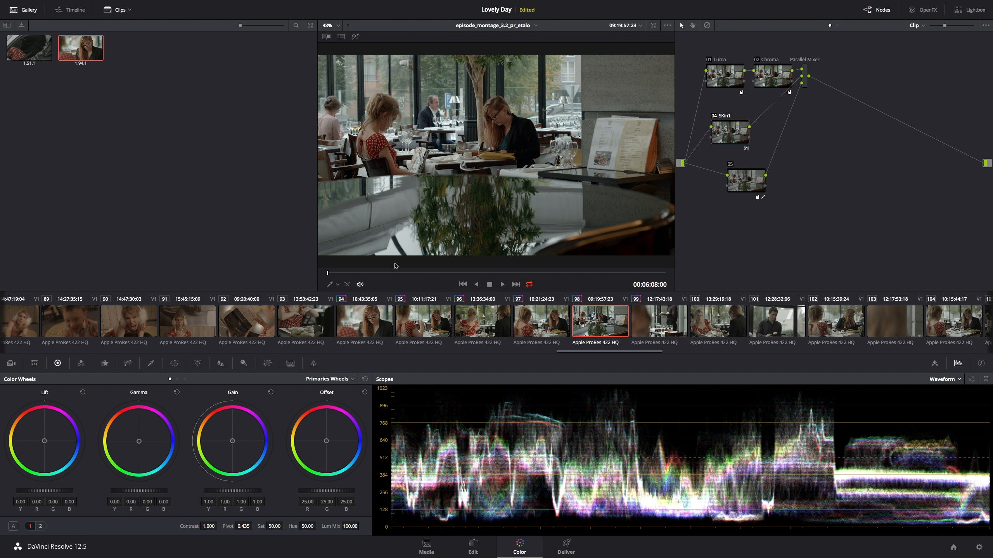
pyautogui.moveTo(414, 273); pyautogui.dragTo(458, 279)
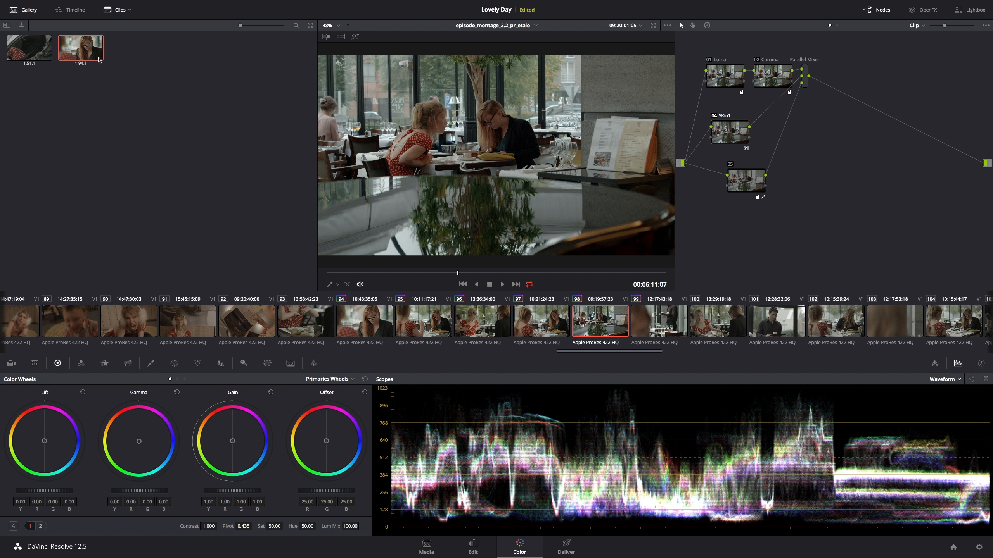
pyautogui.click(326, 37)
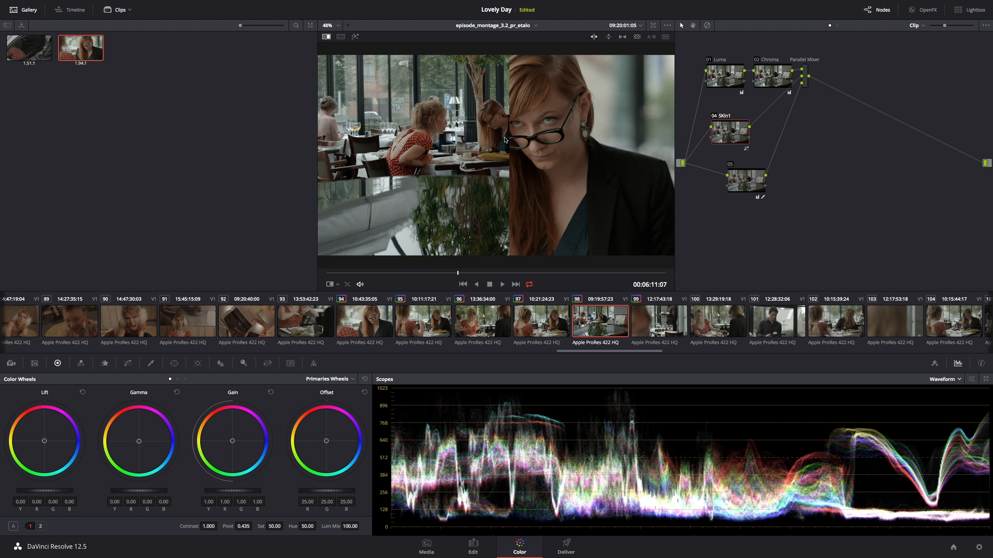
pyautogui.moveTo(505, 140); pyautogui.dragTo(493, 133)
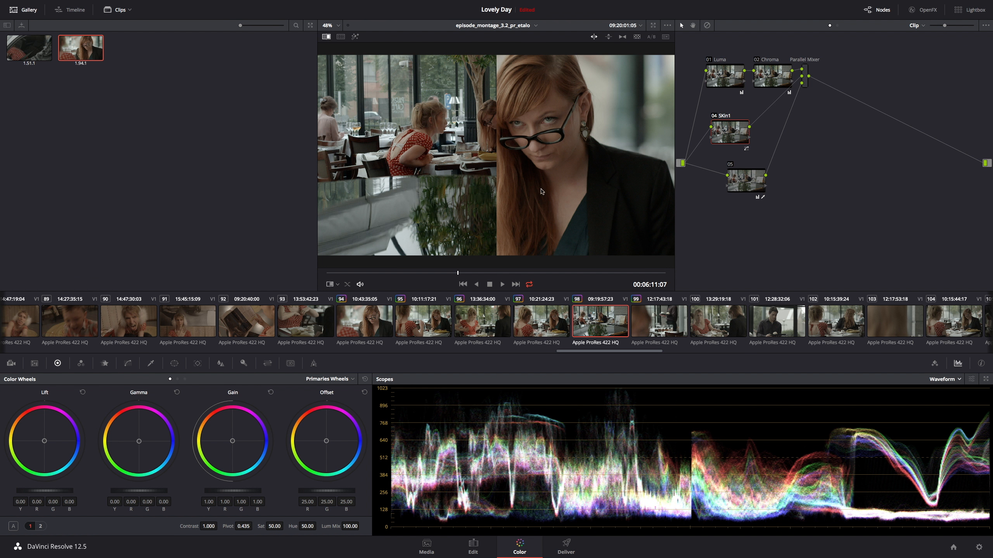
pyautogui.click(326, 37)
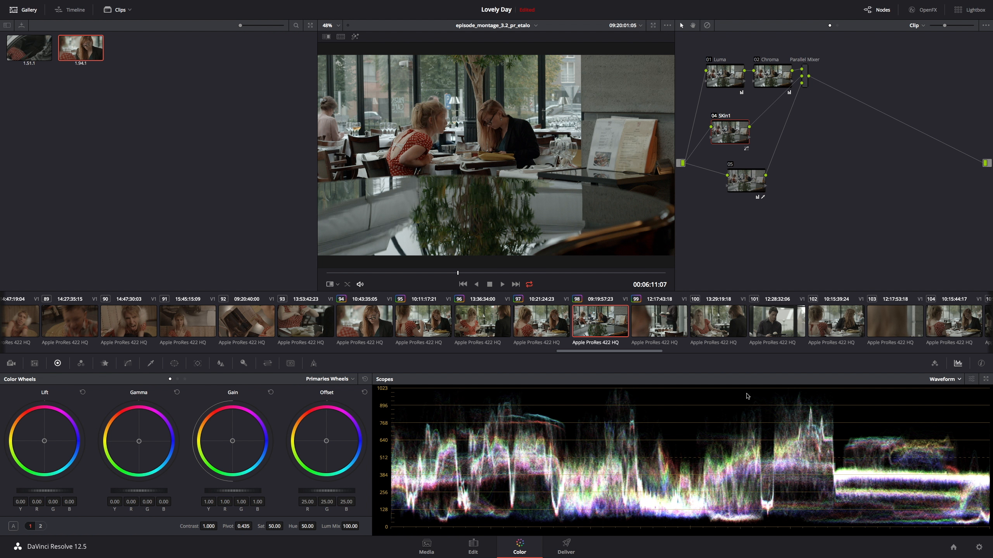
# Switch the scope to Parade, and compare clip 98 with still 1.94.1 in the reference wipe.
pyautogui.click(943, 381)
pyautogui.click(946, 398)
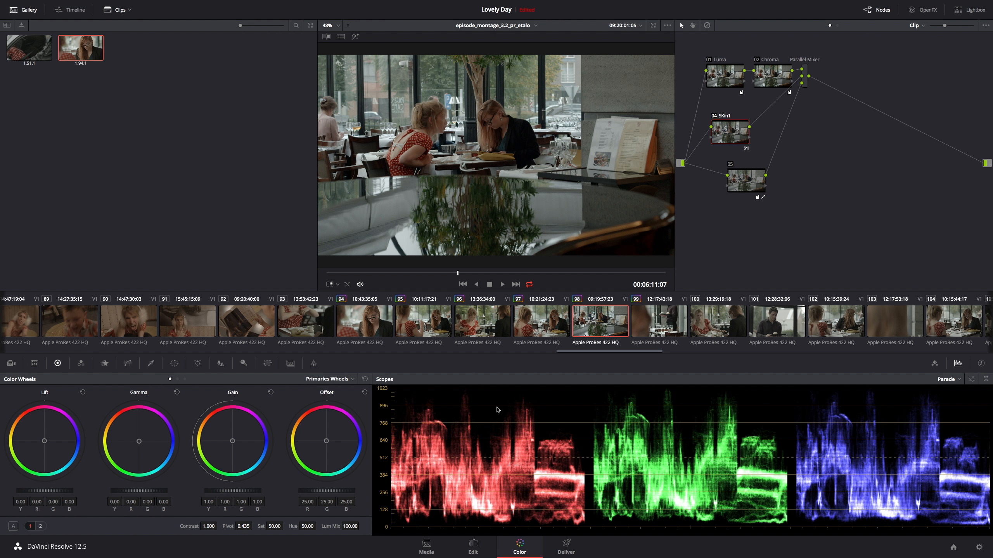
pyautogui.doubleClick(82, 50)
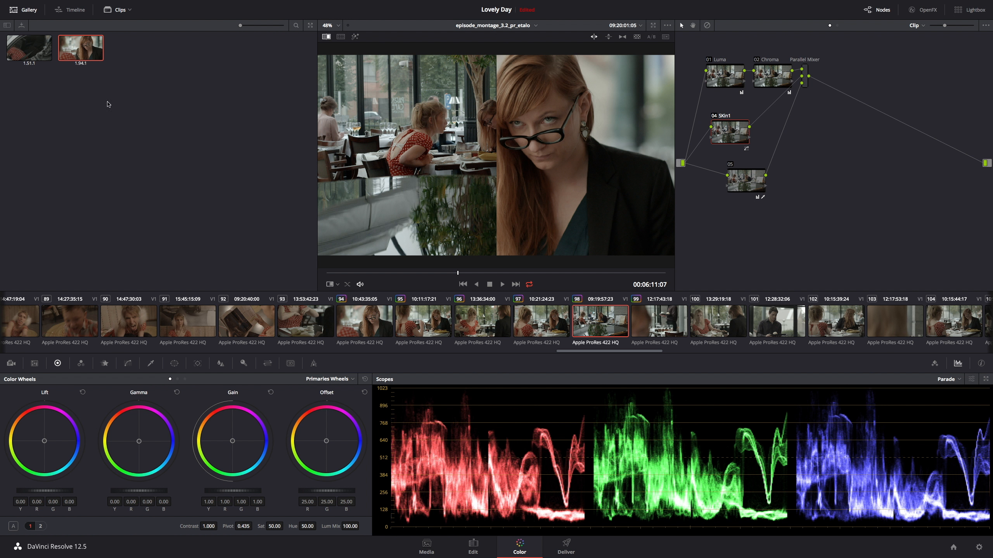
pyautogui.moveTo(496, 129)
pyautogui.mouseDown()
pyautogui.moveTo(467, 124)
pyautogui.moveTo(522, 122)
pyautogui.moveTo(405, 118)
pyautogui.moveTo(493, 117)
pyautogui.mouseUp()
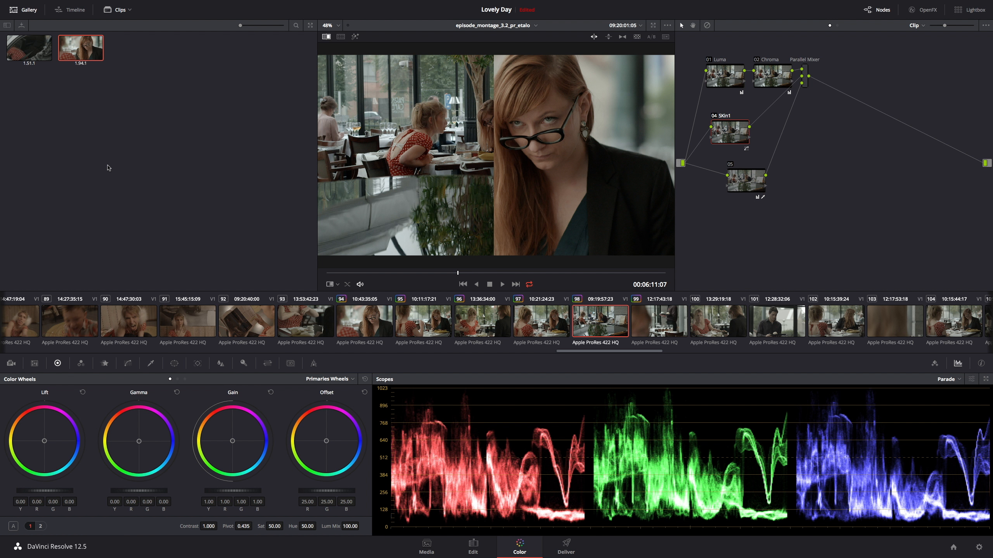
# Check clips 97 and 98 in turn against the wiped still, and turn the reference wipe off.
pyautogui.click(555, 332)
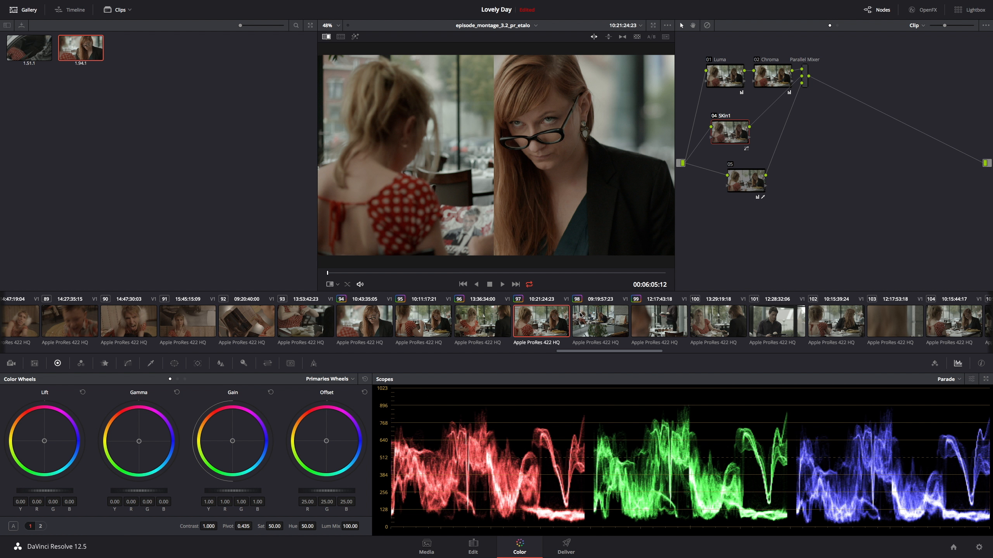
pyautogui.click(581, 315)
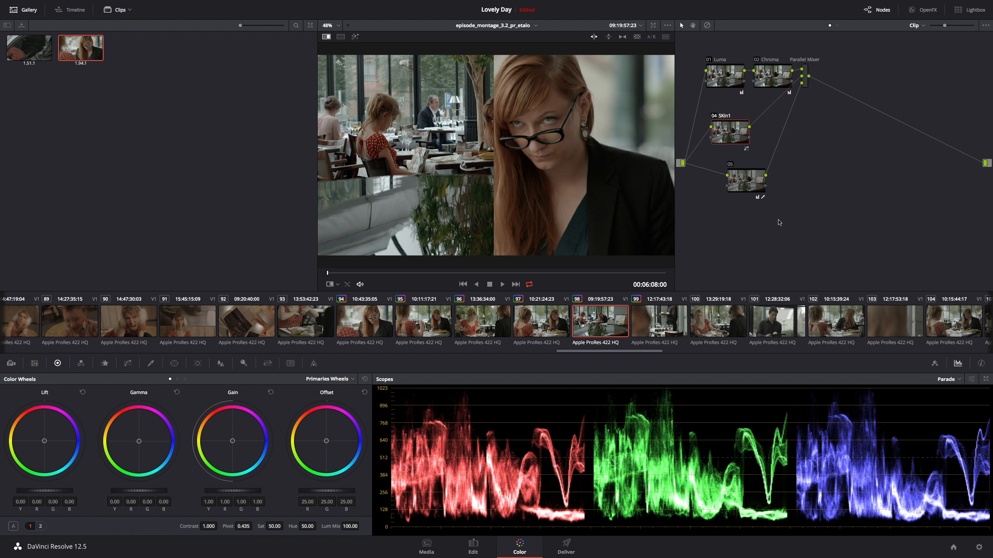
pyautogui.click(327, 37)
pyautogui.click(327, 37)
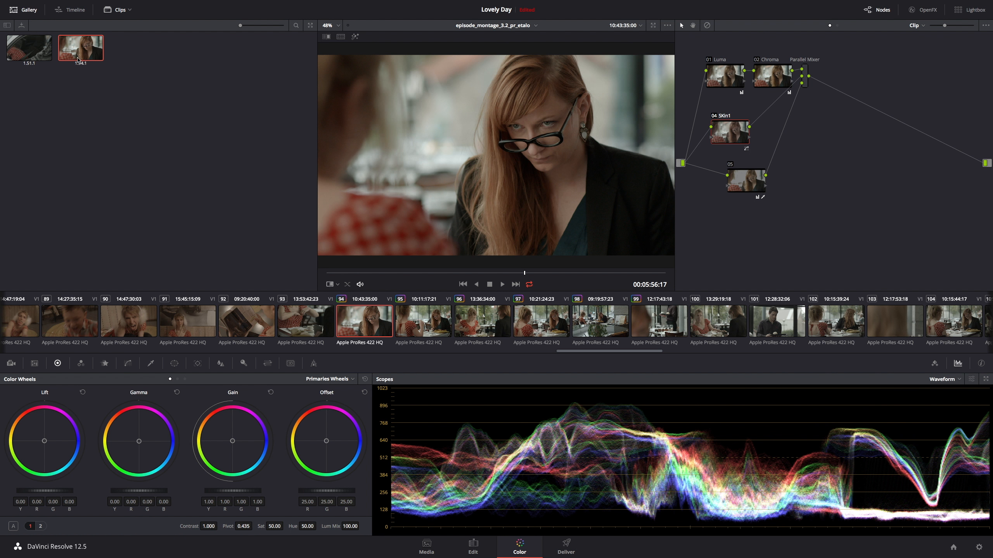
# Inspect the node graph stored in still 1.94.1, and close it without applying any grade.
pyautogui.rightClick(81, 54)
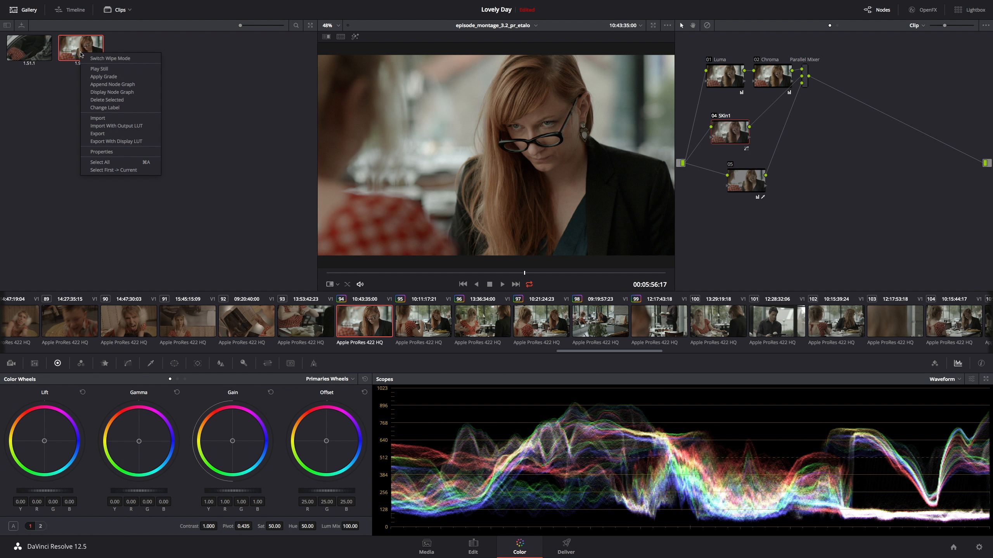
pyautogui.click(112, 92)
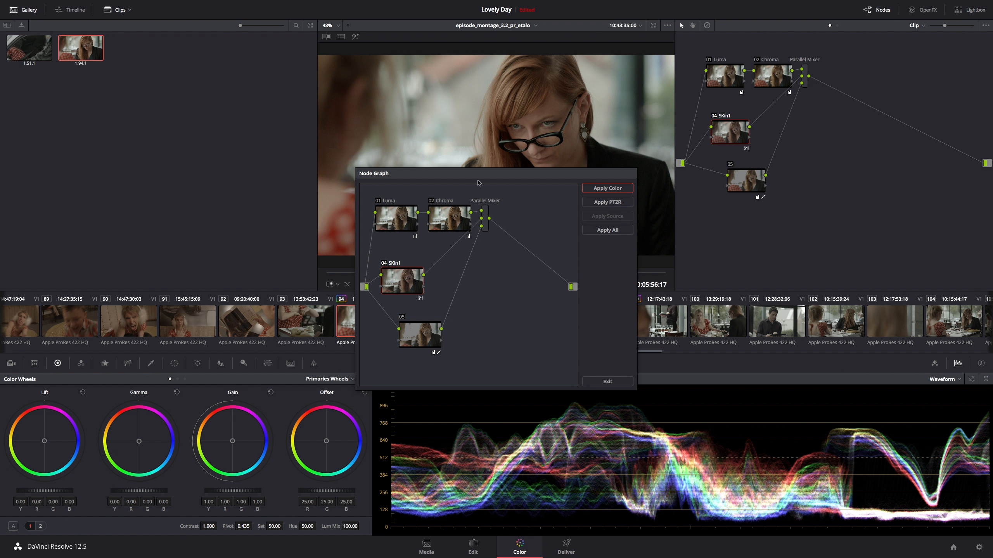
pyautogui.moveTo(482, 174); pyautogui.dragTo(451, 44)
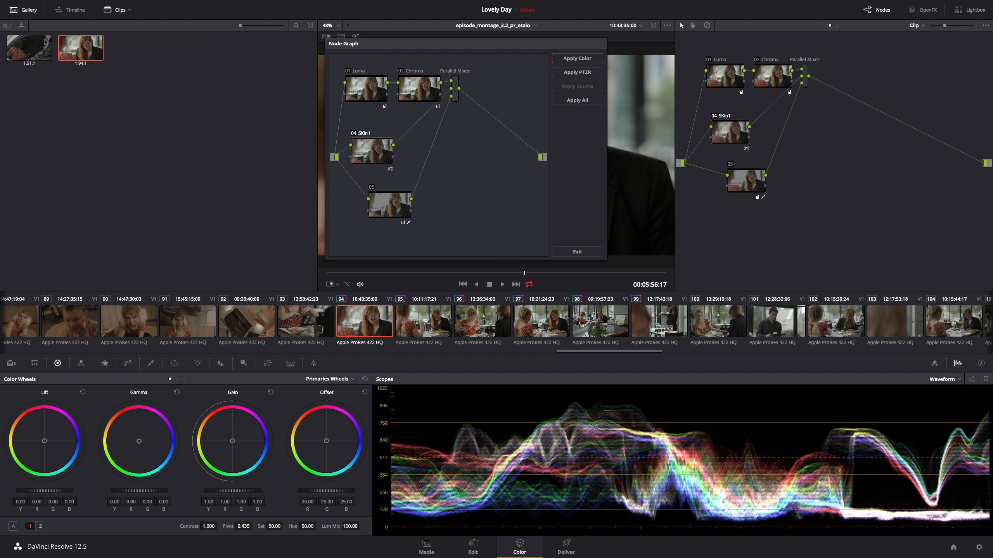
pyautogui.click(577, 251)
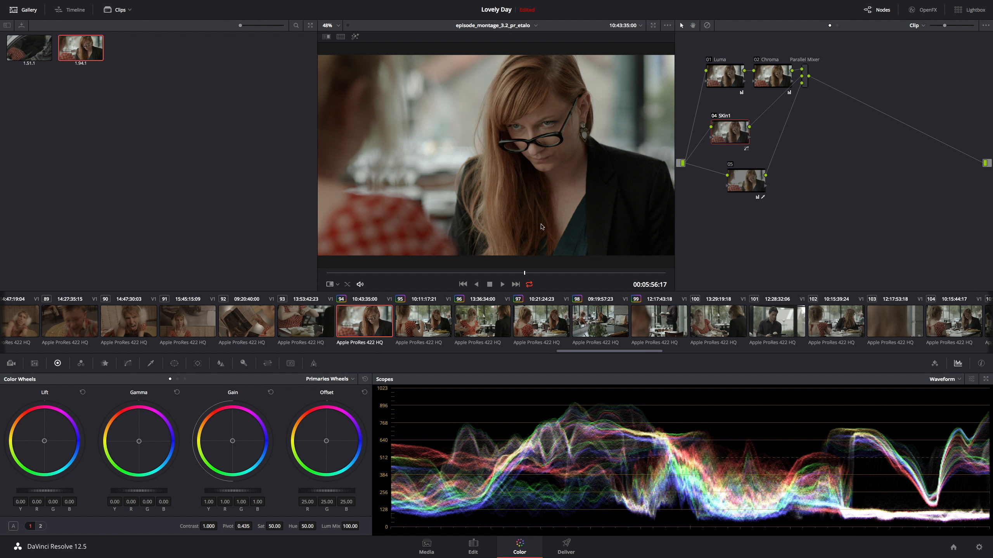